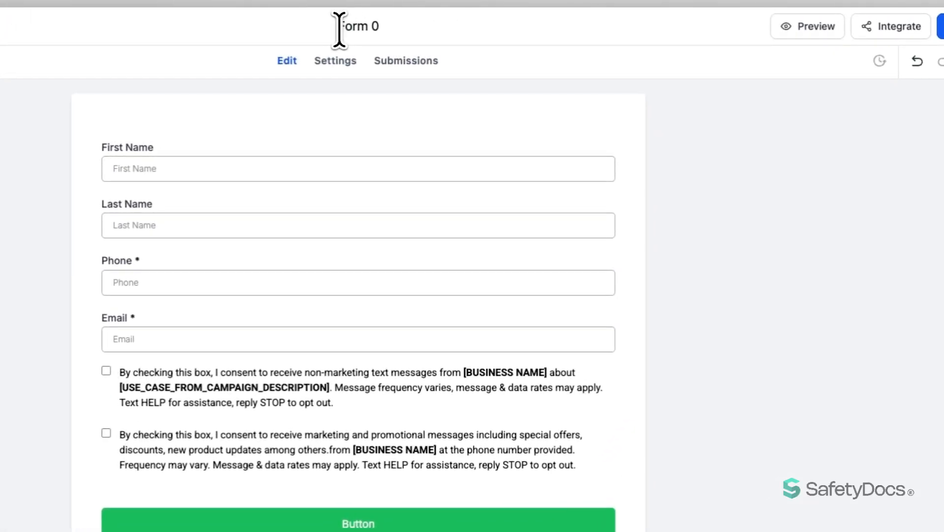
Step: Show the form elements available to add, check the object fields, and return to the Quick Add elements
drag(340, 29, 375, 30)
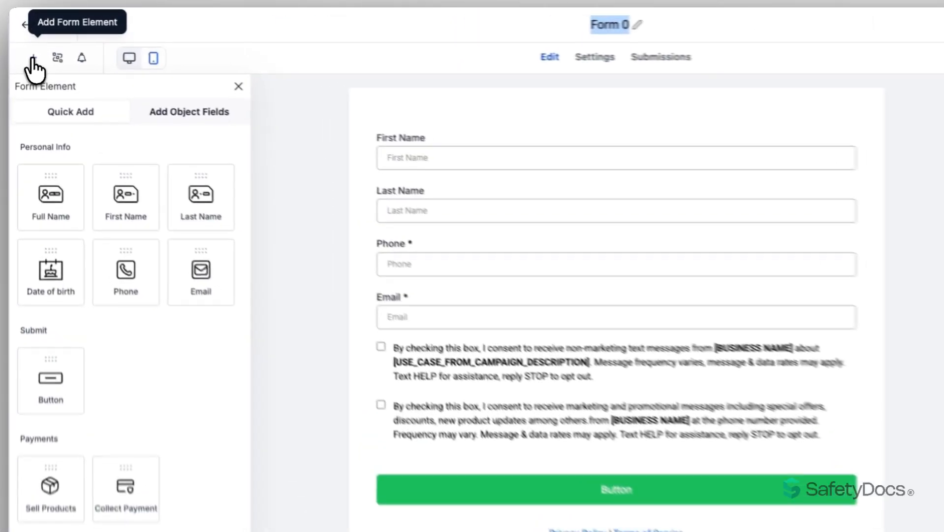
click(31, 47)
click(31, 46)
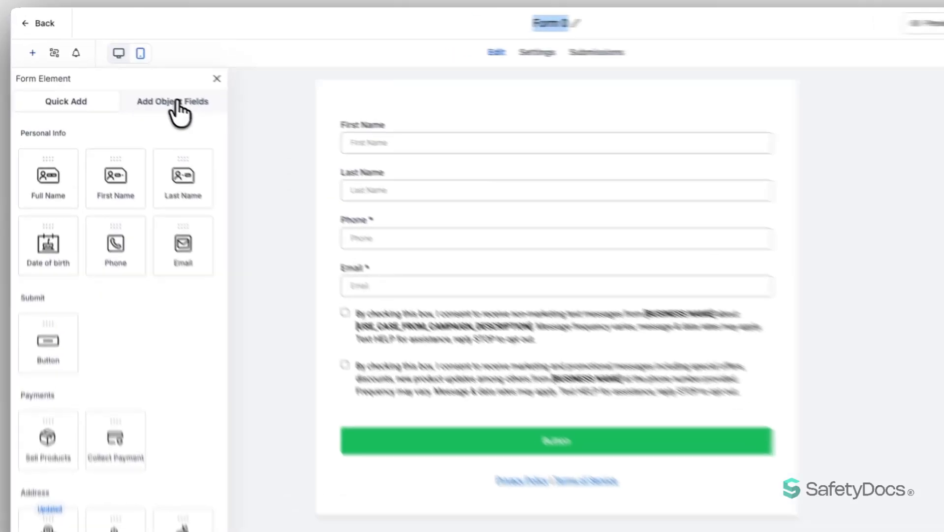
click(155, 88)
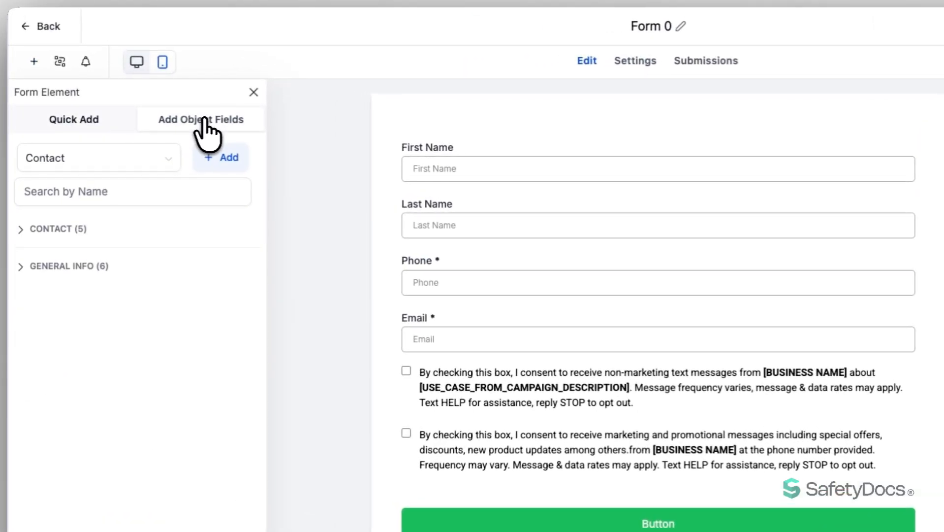
click(75, 124)
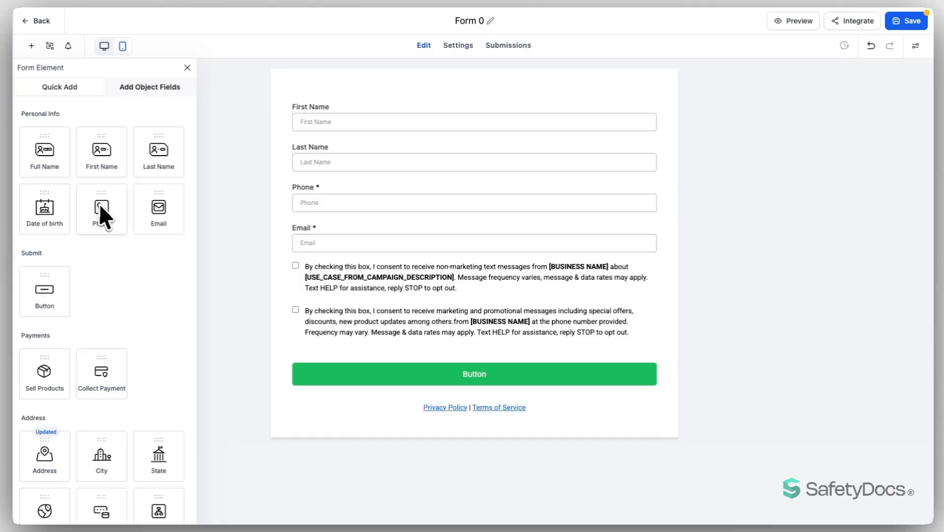
Step: Add a Single Line text element to the form directly below the Email field
scroll(110, 270, down, 4)
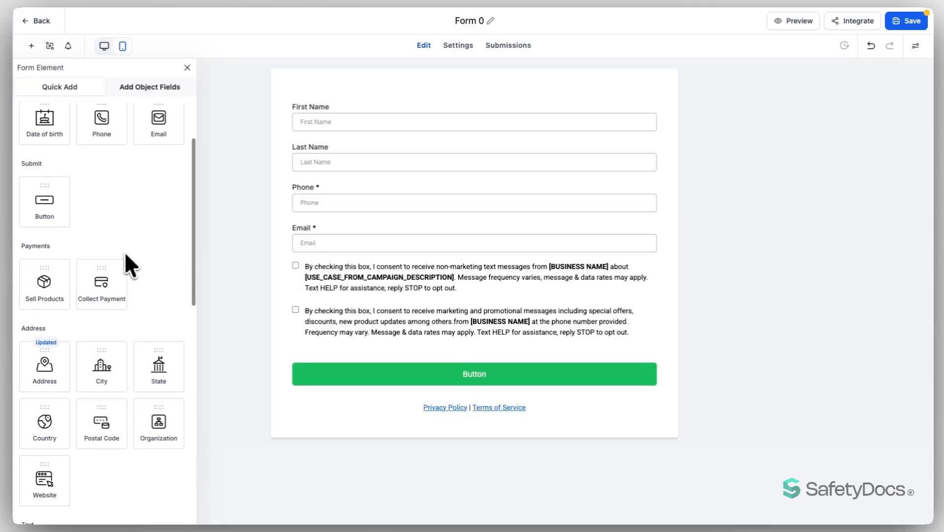
scroll(128, 226, down, 4)
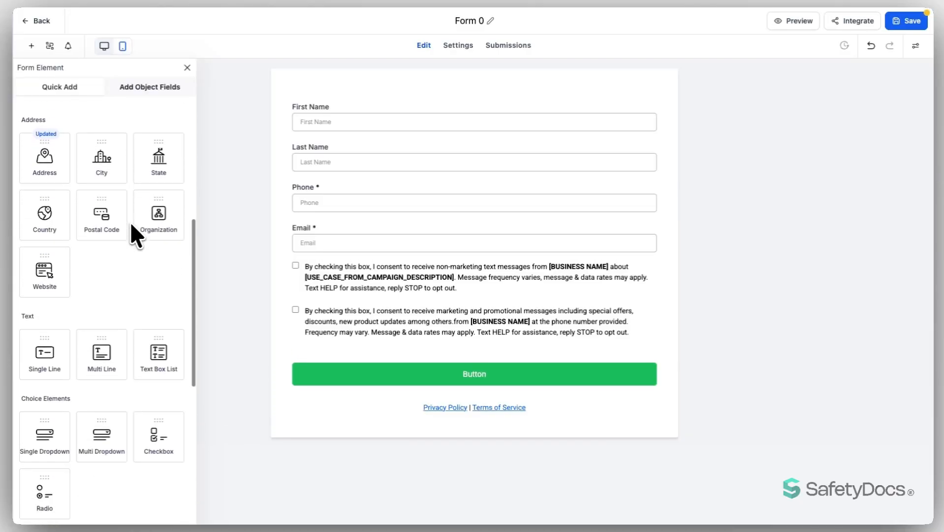
scroll(131, 225, down, 3)
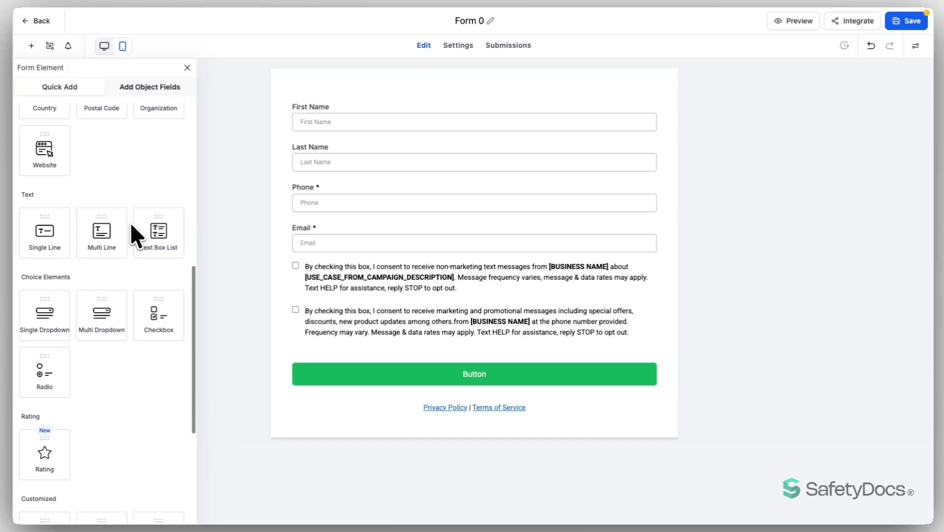
scroll(131, 226, down, 2)
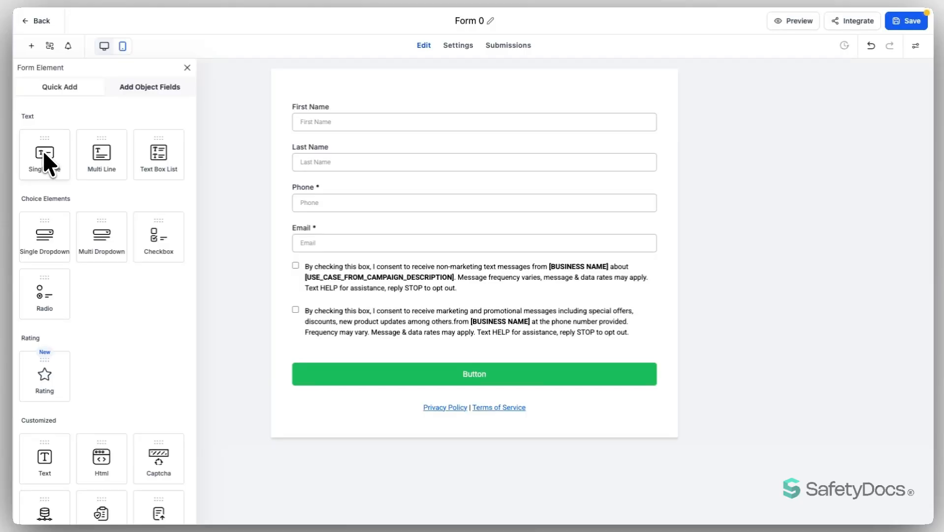
drag(44, 153, 308, 254)
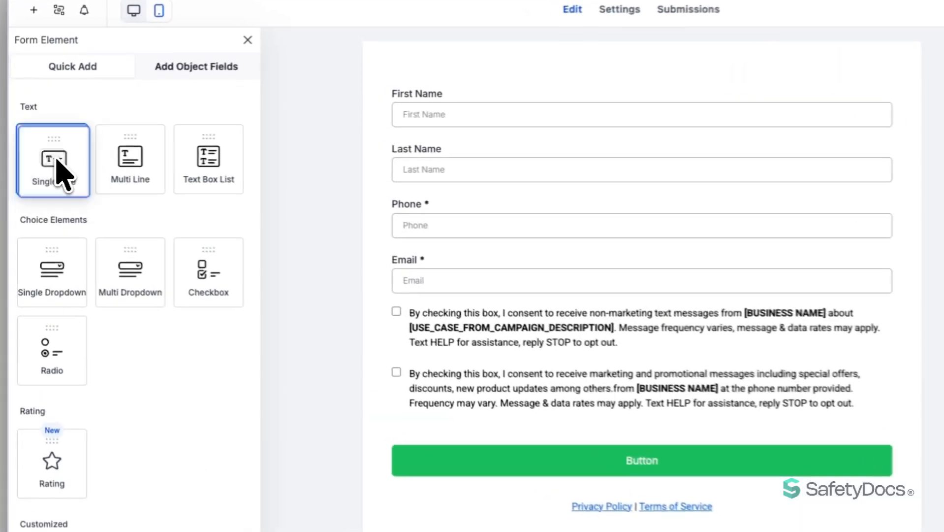
drag(422, 299, 470, 246)
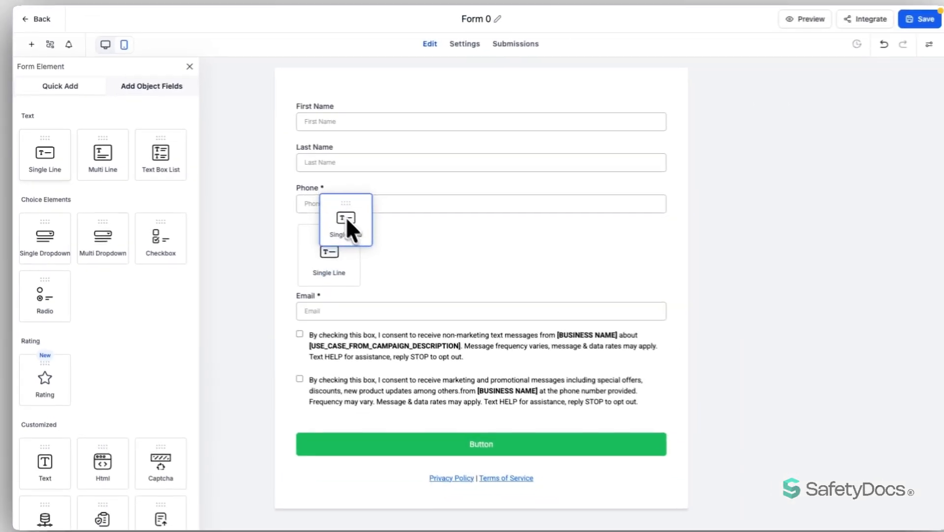
drag(347, 220, 330, 292)
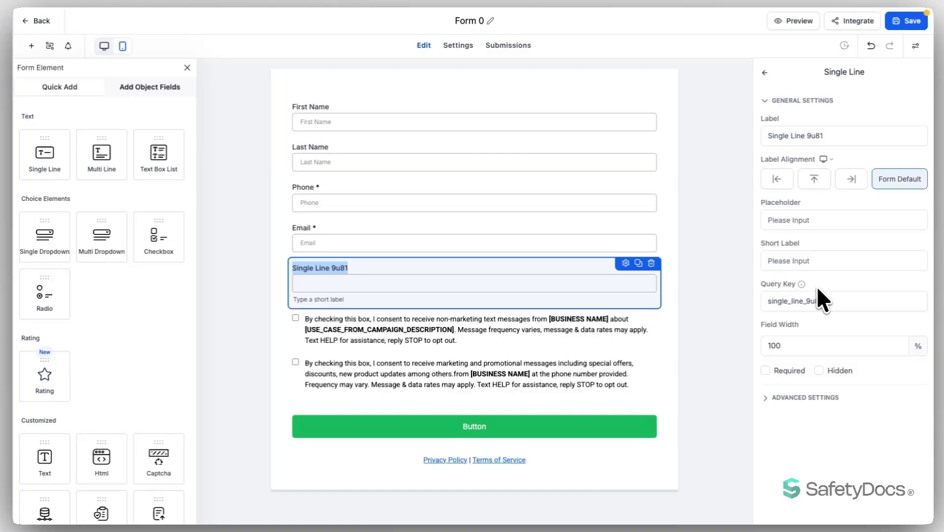
Step: Change the new single-line field's label to "Animal Name"
drag(826, 137, 802, 137)
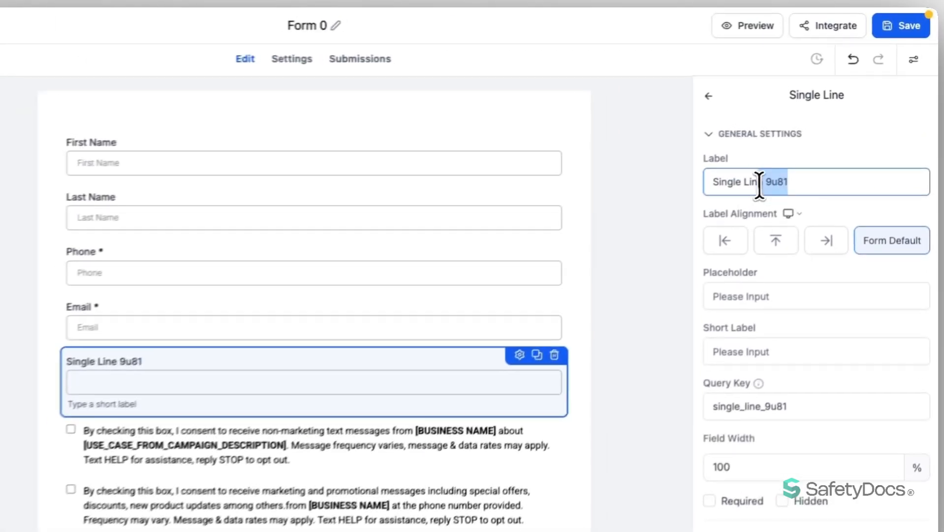
drag(760, 185, 710, 186)
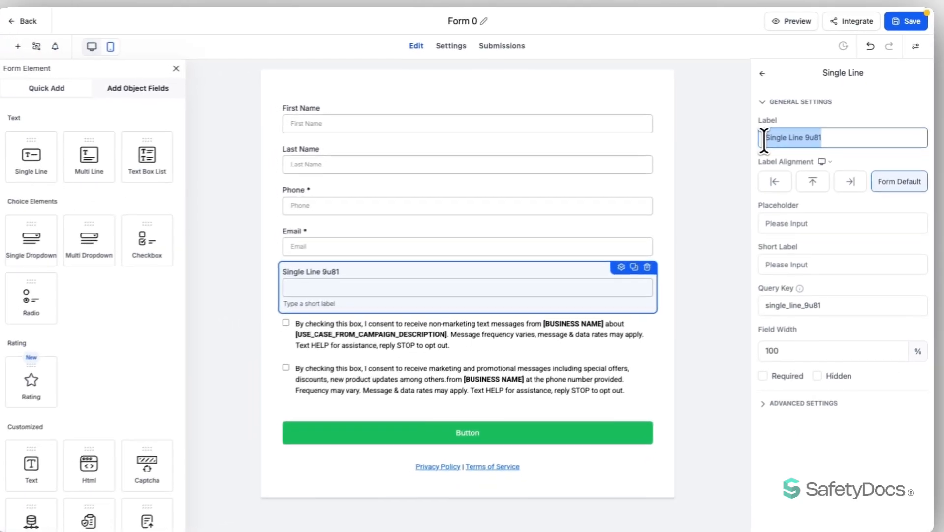
text(Animal Name)
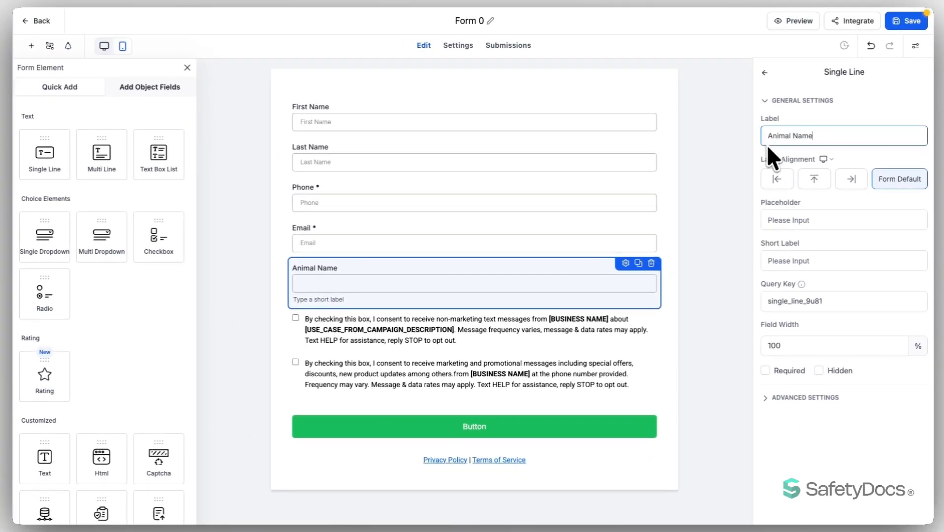
Step: Try the left, top and right label alignments on the Animal Name field, and return it to Form Default
click(780, 181)
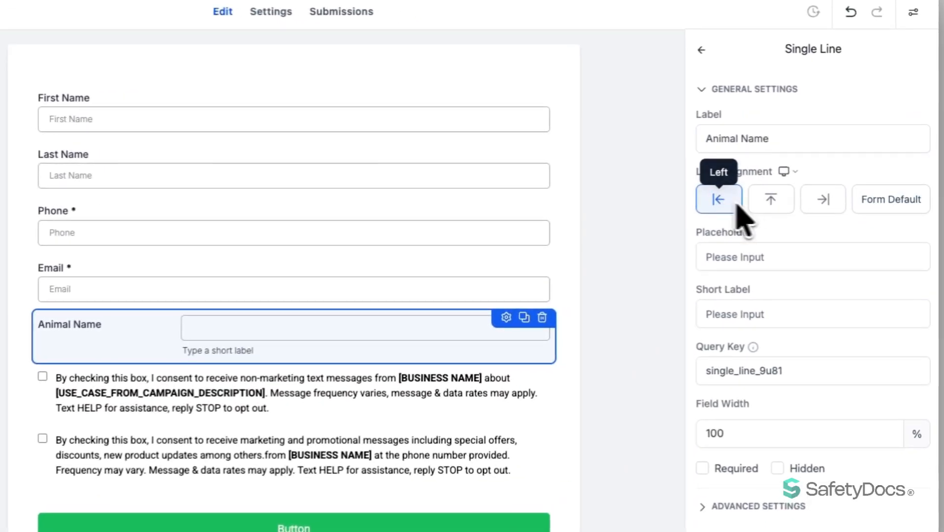
click(771, 210)
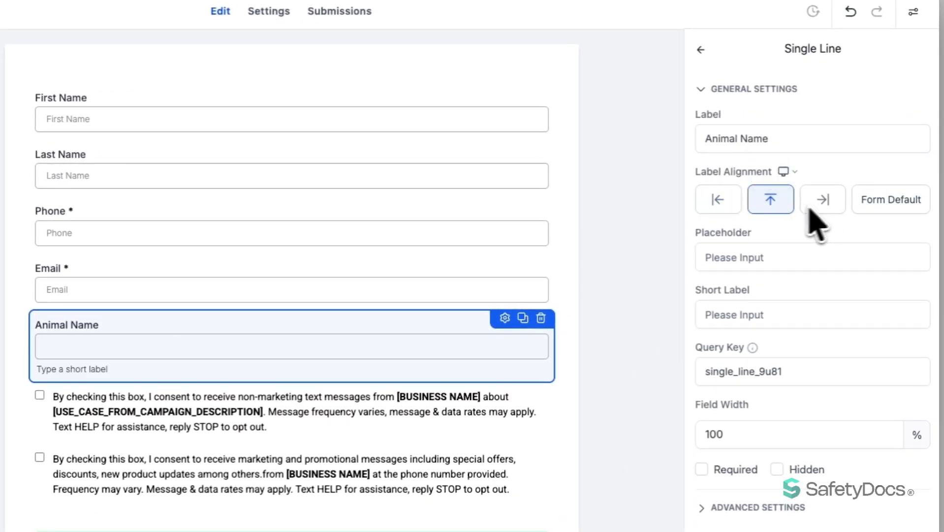
click(828, 206)
click(881, 202)
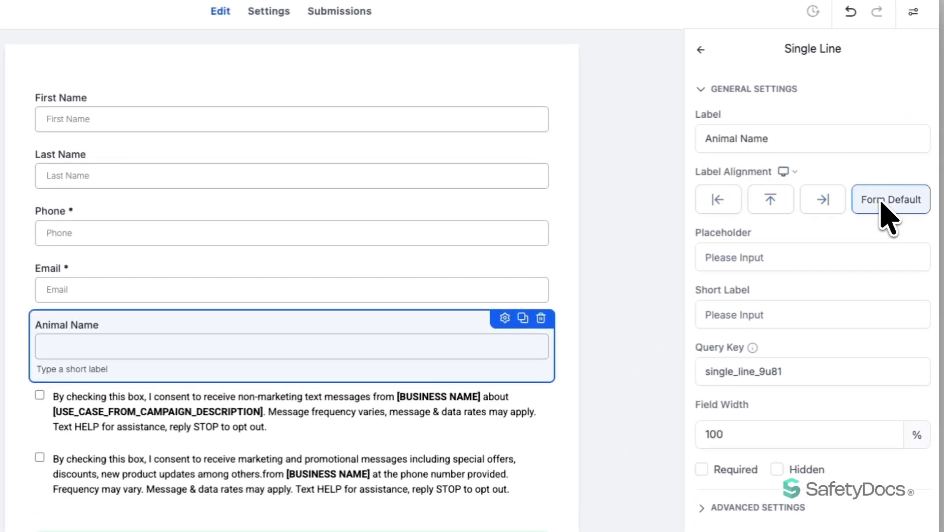
Step: Set the Animal Name field's placeholder to "dog" and its short label to "test"
click(729, 255)
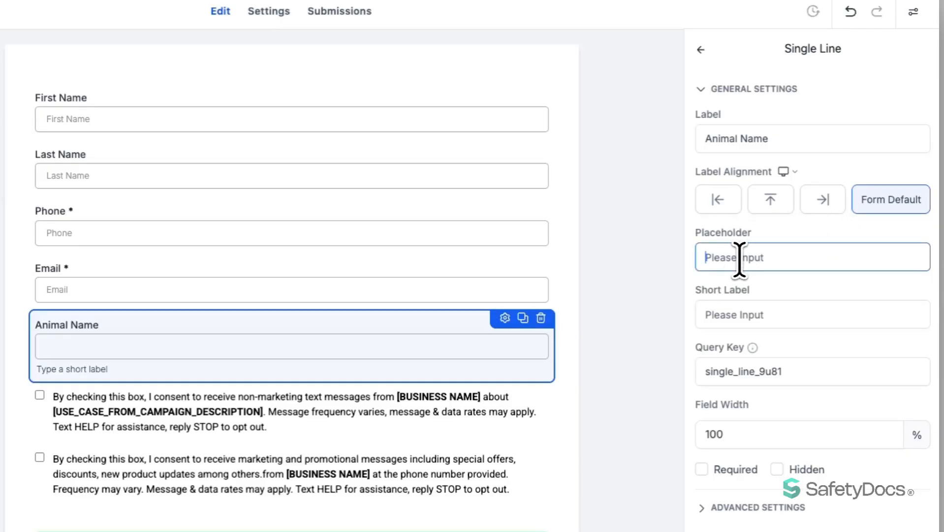
text(dog)
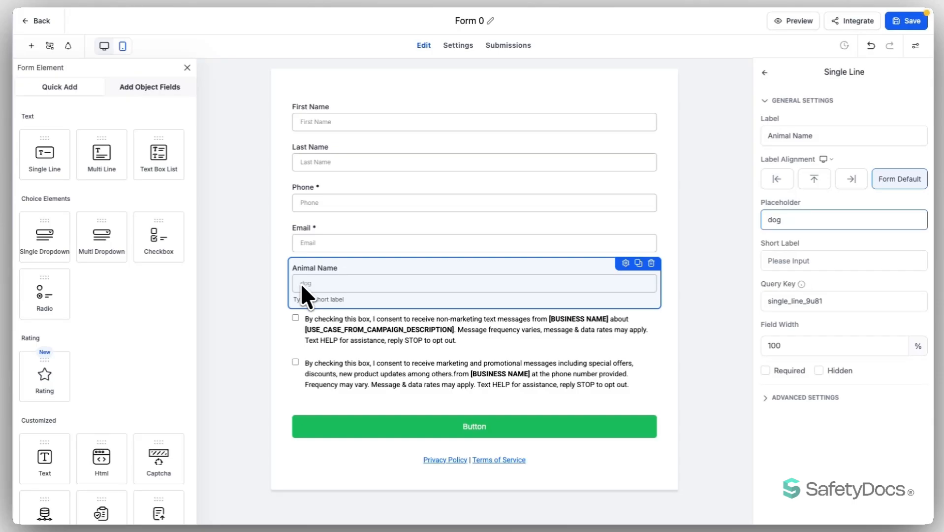
click(819, 261)
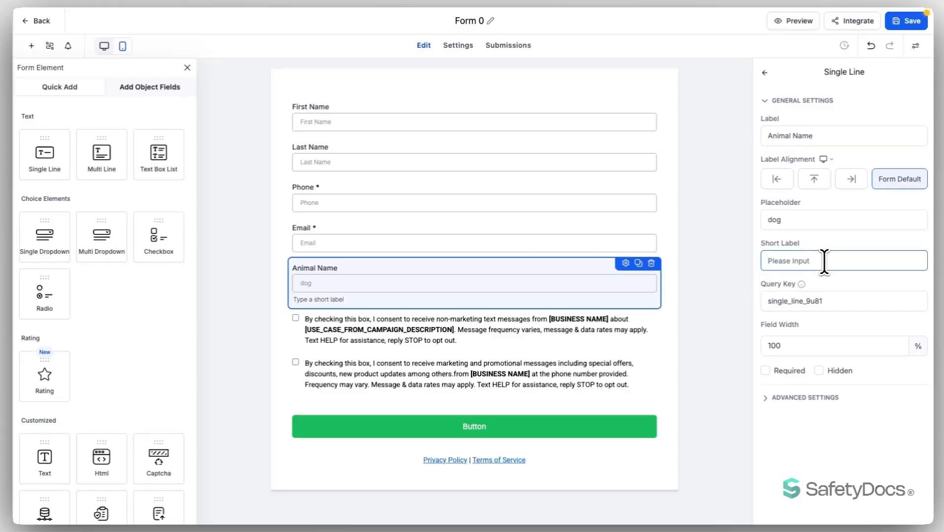
mouse_move(802, 284)
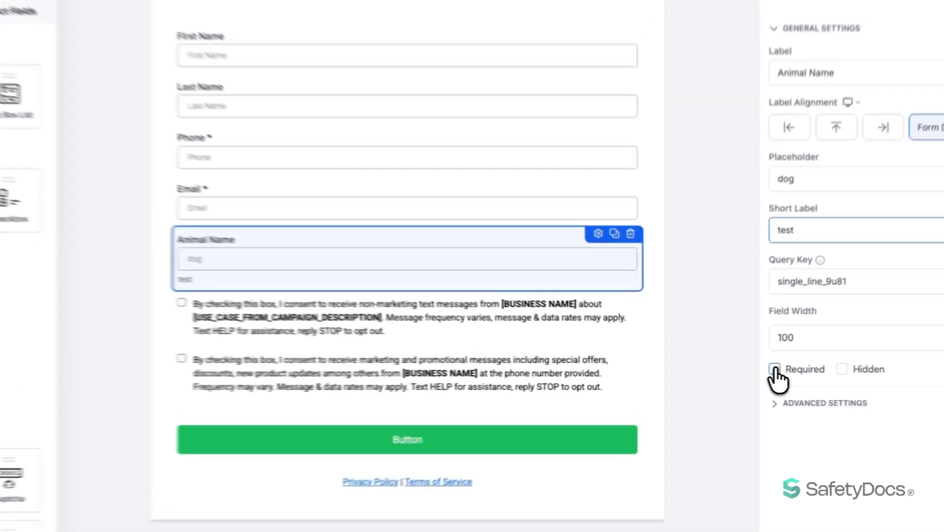
Step: Try the Required and Hidden options on the Animal Name field, switching each one off again
click(766, 370)
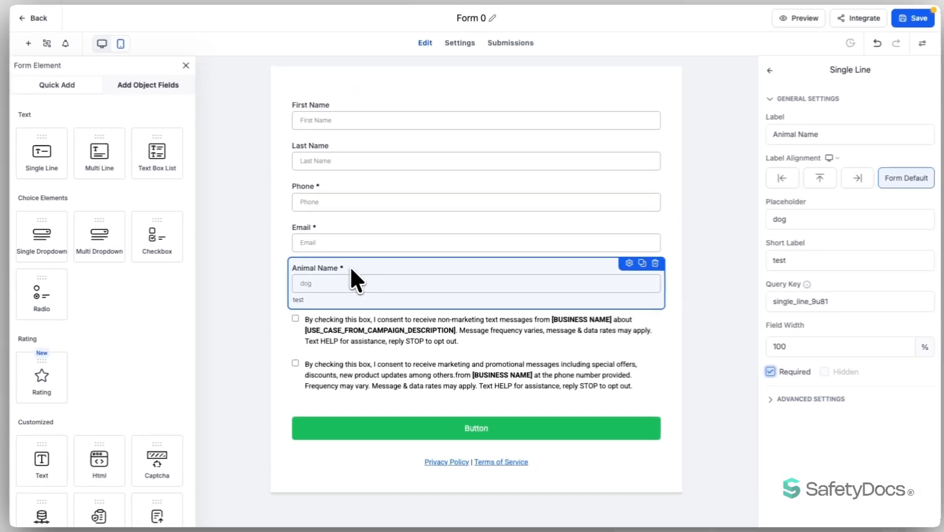
click(799, 374)
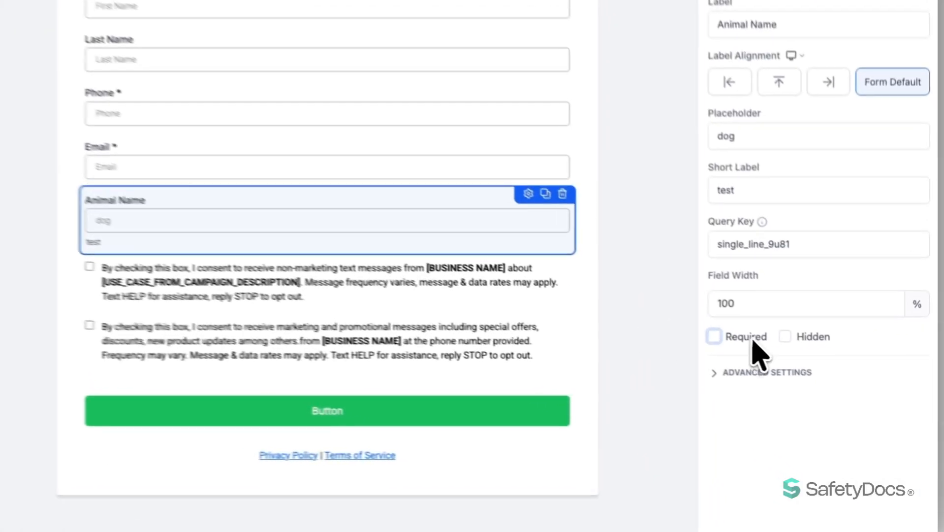
click(785, 336)
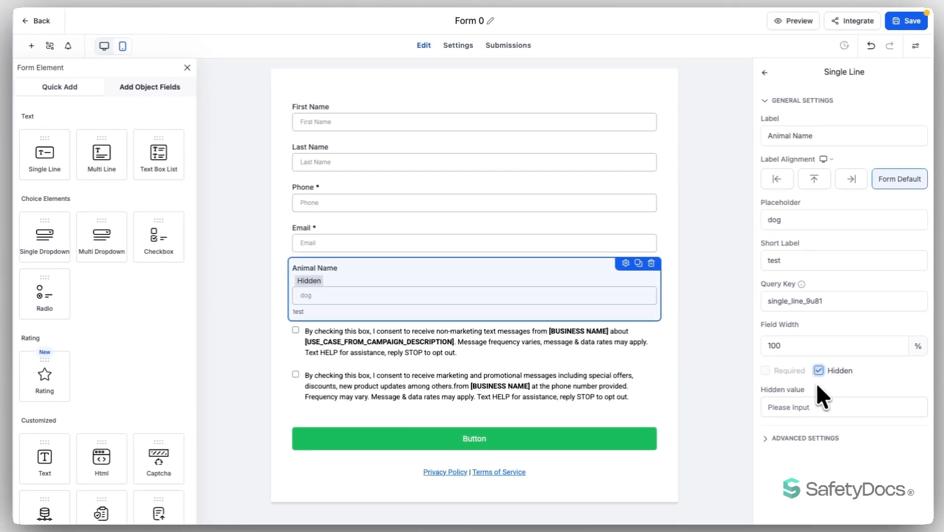
click(819, 371)
Step: Examine the custom field name and unique key in the Animal Name field's advanced settings
click(812, 401)
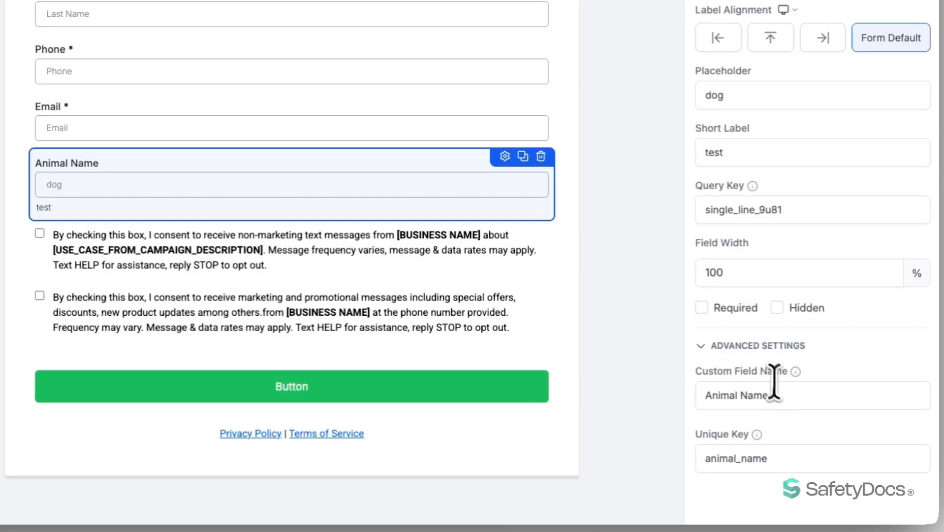
drag(775, 389, 706, 398)
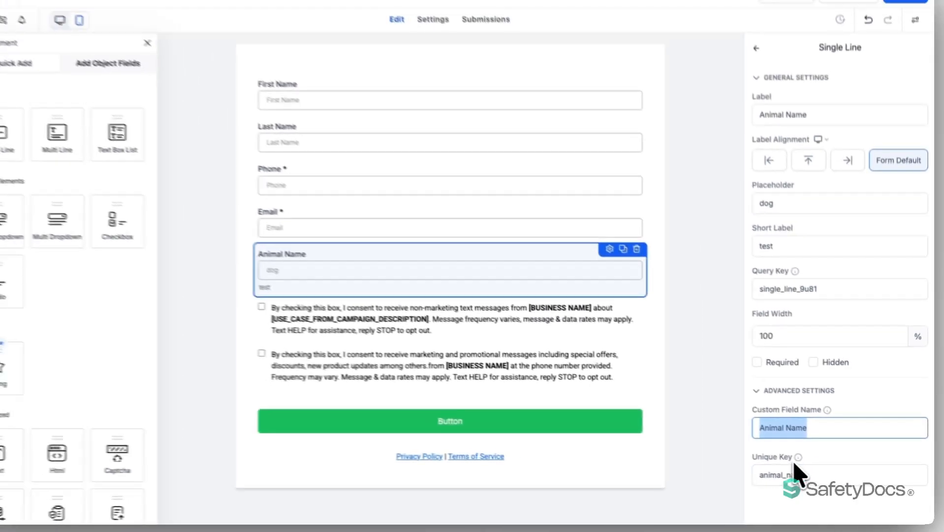
mouse_move(757, 434)
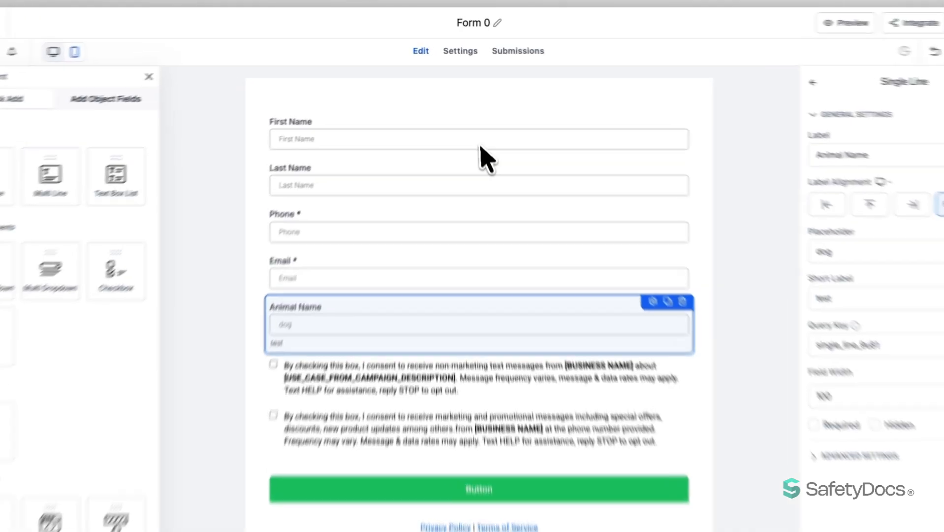
Step: Examine the settings available for the standard First Name field
click(502, 120)
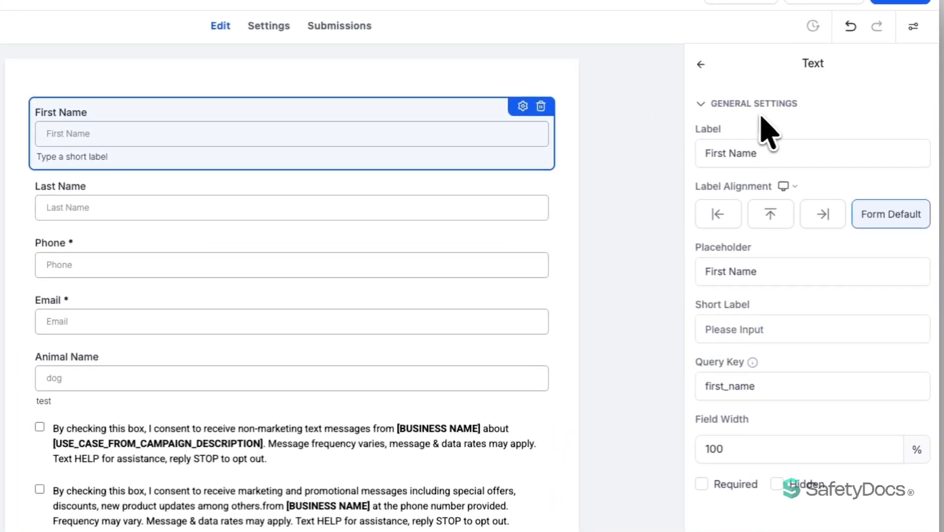
click(703, 103)
click(704, 104)
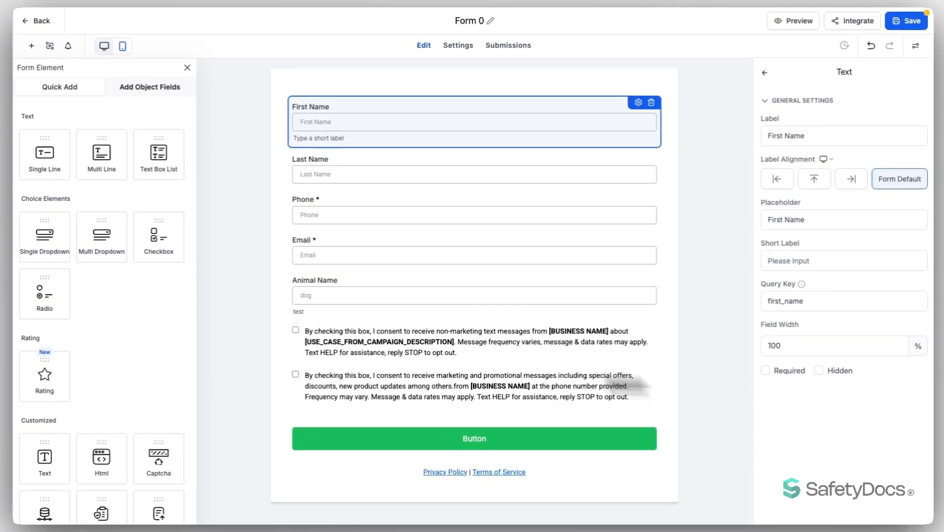
Step: Add a Rating element to the form below the Animal Name field
drag(51, 379, 329, 320)
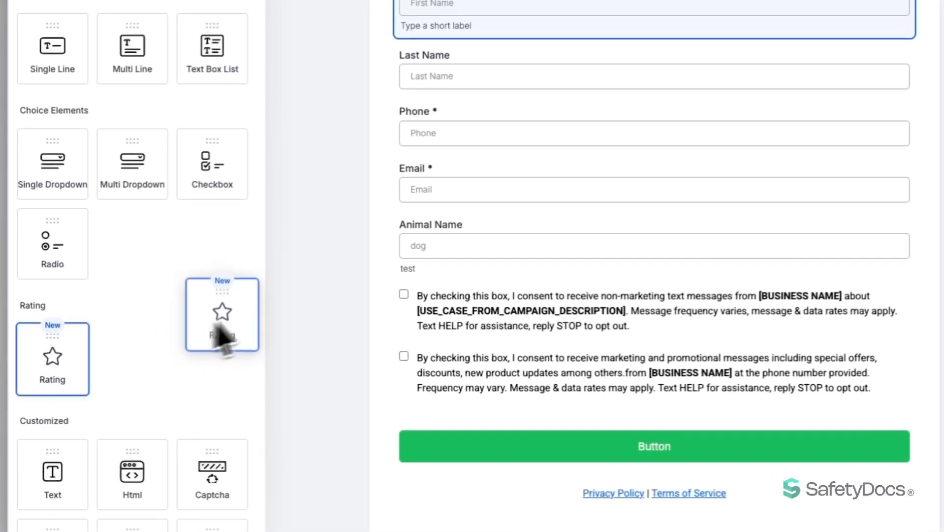
drag(457, 290, 461, 312)
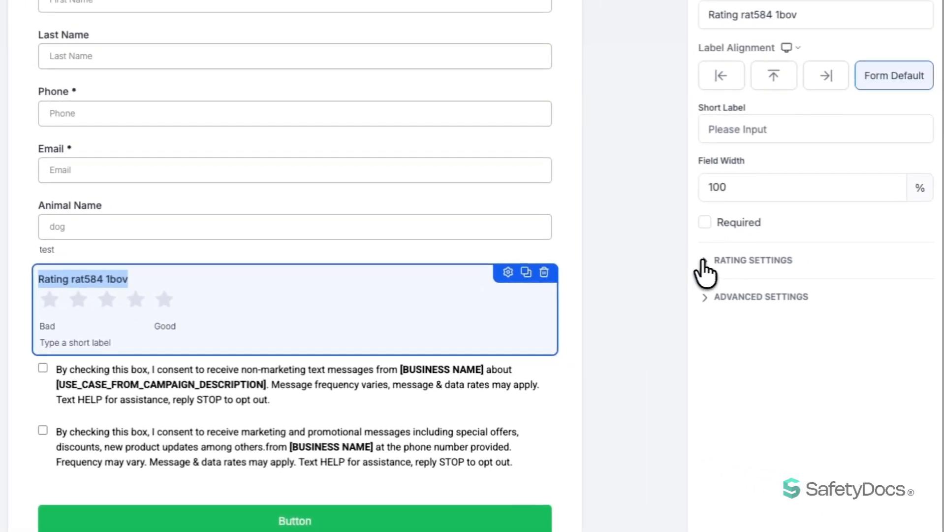
Step: Set the rating element's icon to thumbs-up with right icon alignment, and review its remaining rating settings
click(843, 277)
click(753, 306)
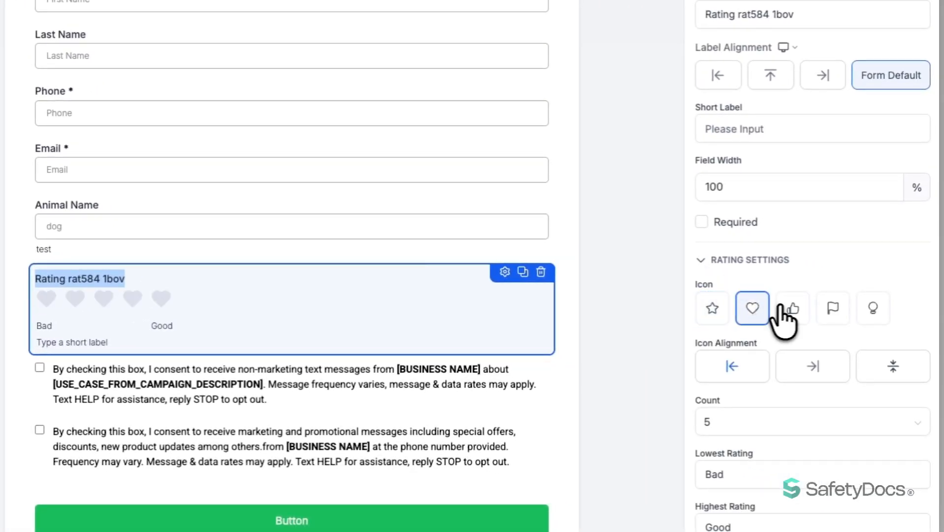
click(791, 318)
click(808, 371)
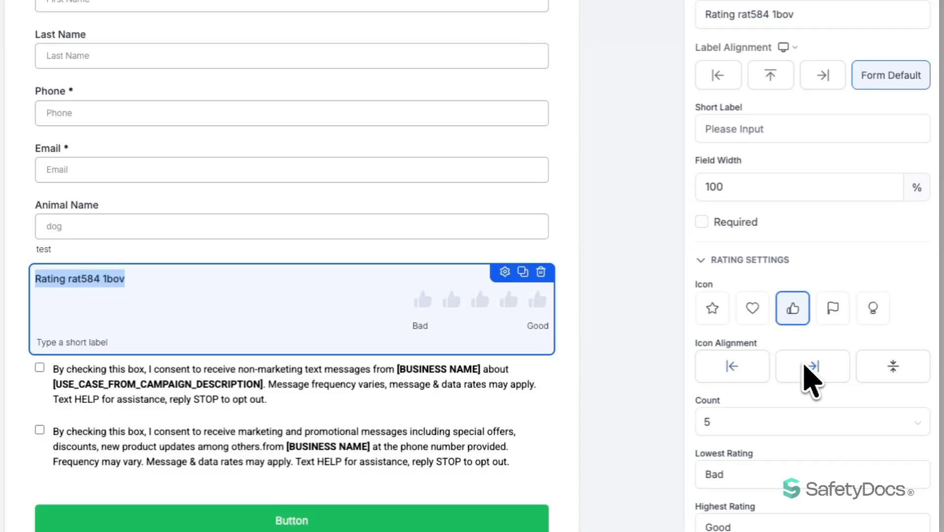
scroll(805, 364, down, 3)
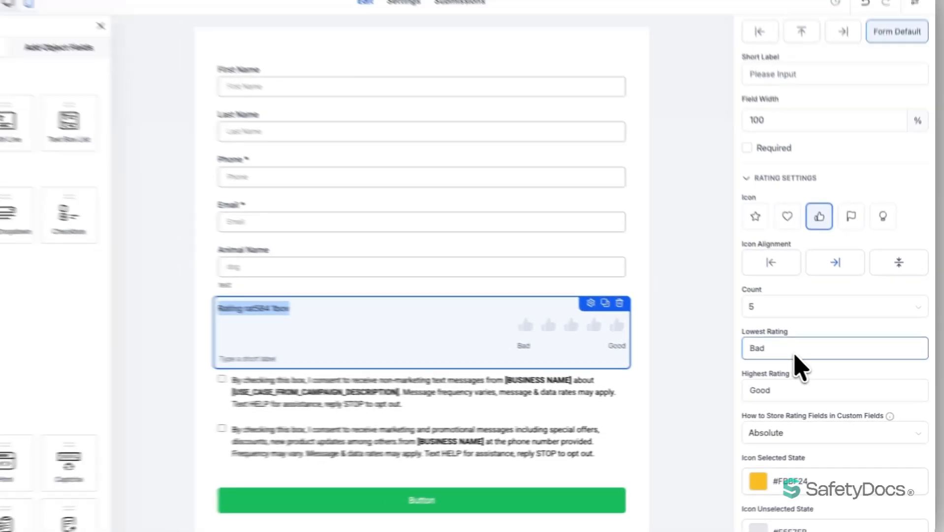
scroll(762, 335, down, 2)
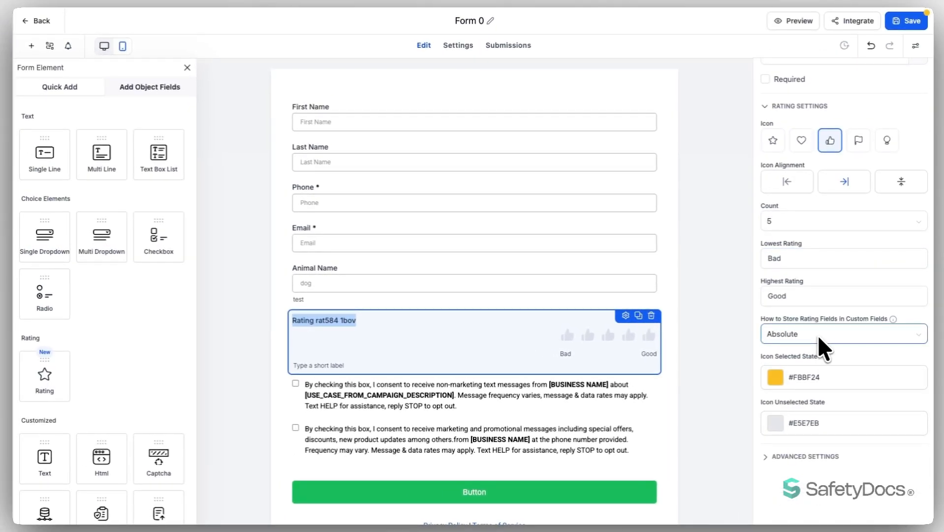
Step: Align the rating's label to the left, and delete the Rating element from the form
scroll(817, 334, up, 4)
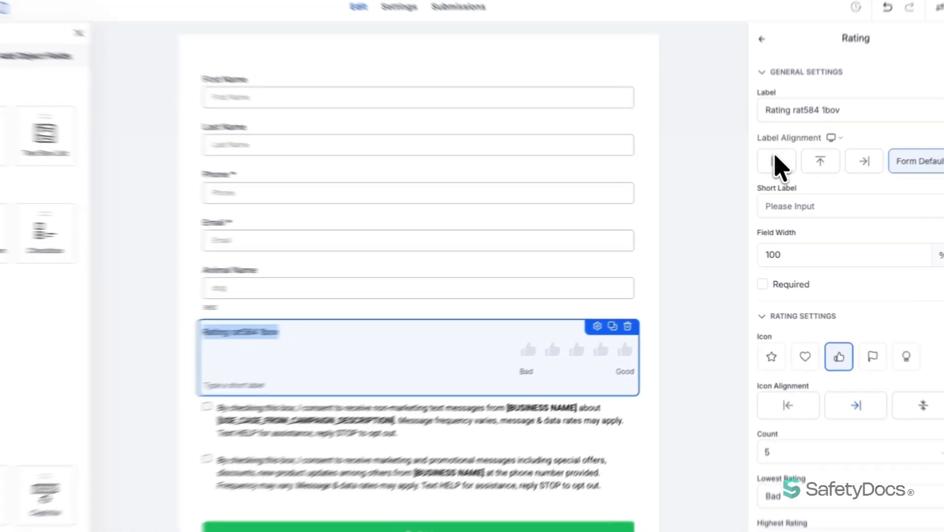
click(777, 175)
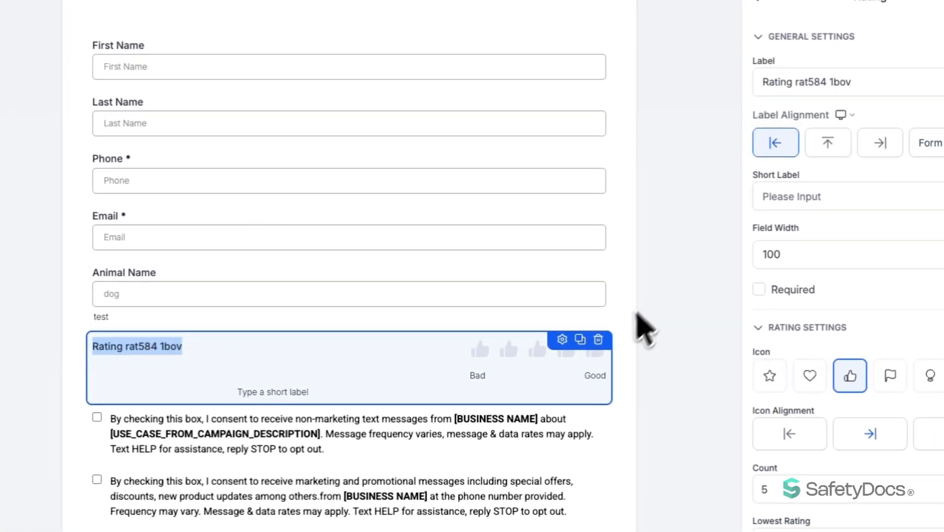
click(598, 339)
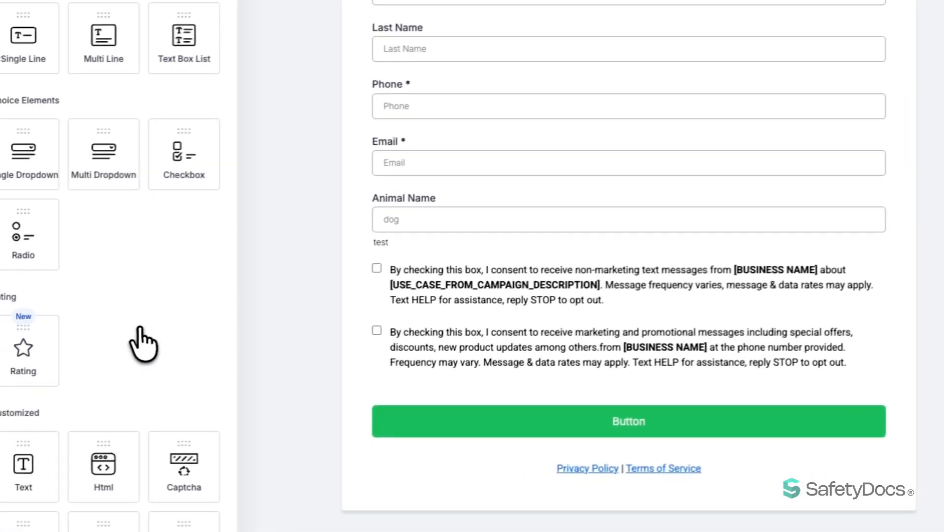
Step: Examine the Customized and Other Elements available for the form
scroll(72, 325, down, 2)
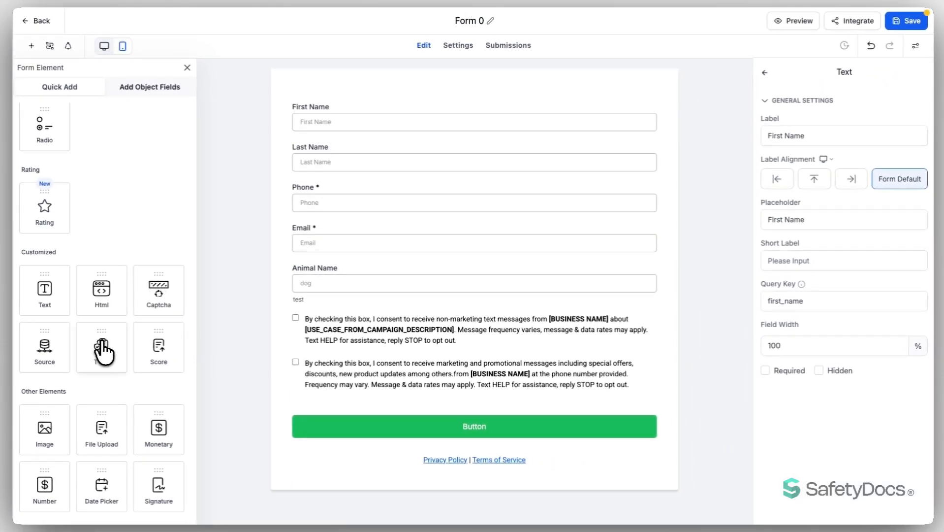
scroll(50, 299, down, 1)
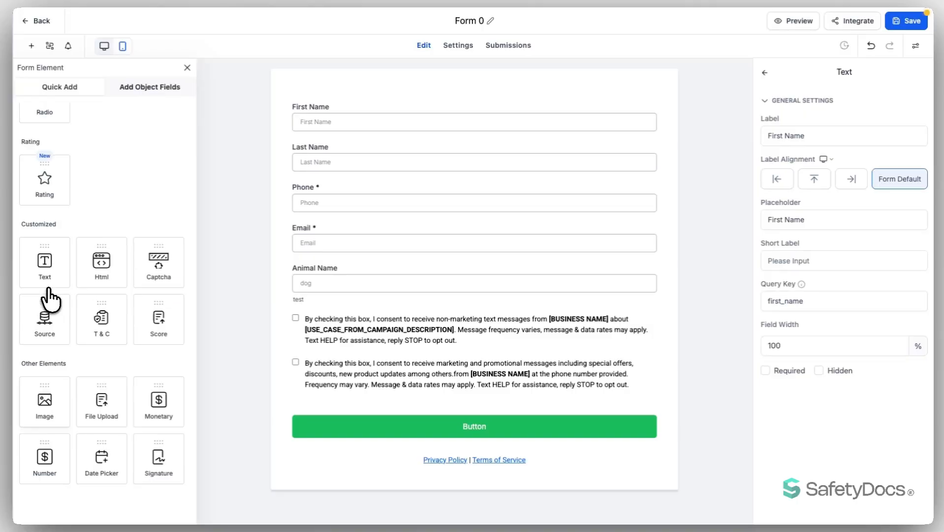
scroll(53, 400, up, 1)
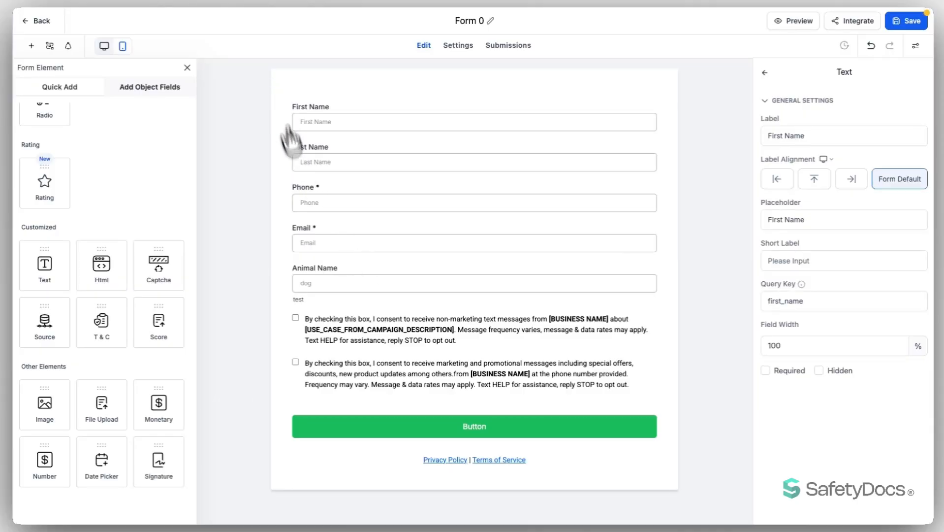
Step: Apply the filled indigo theme with white text to the form's submit button
click(496, 436)
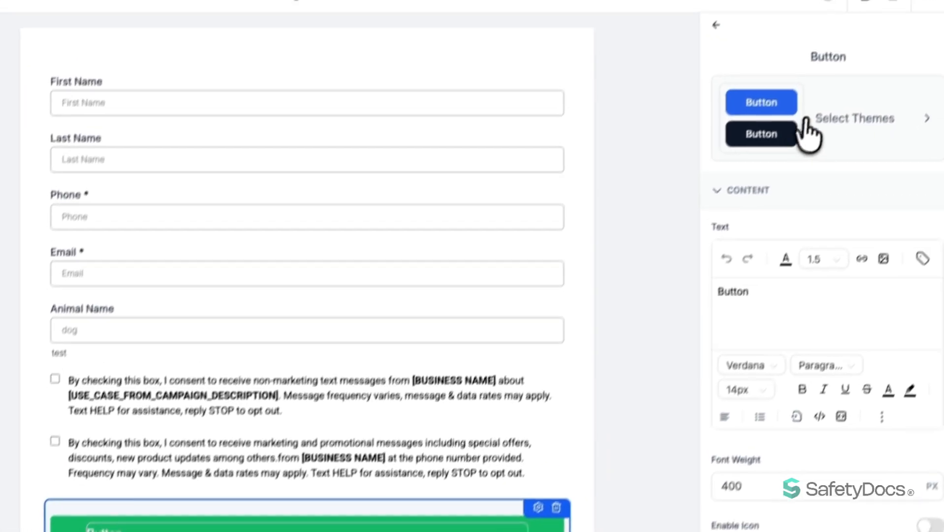
click(871, 51)
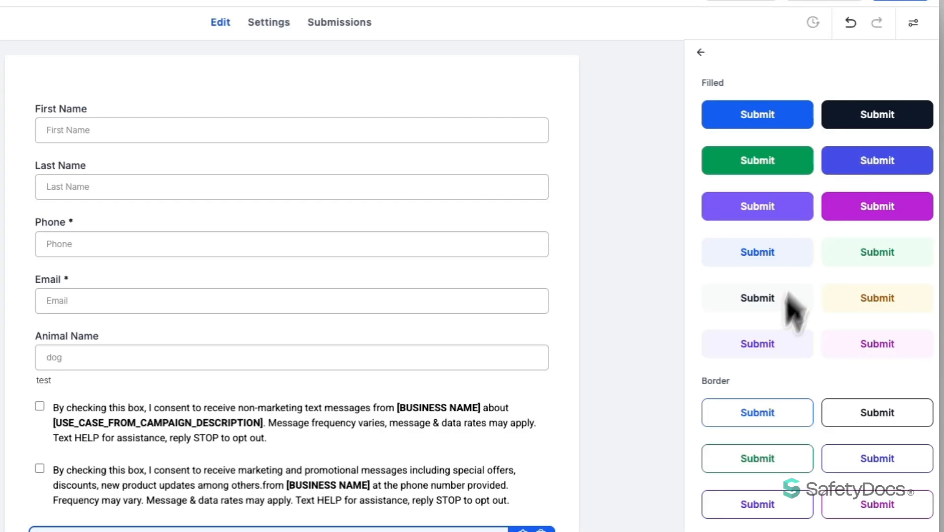
click(700, 53)
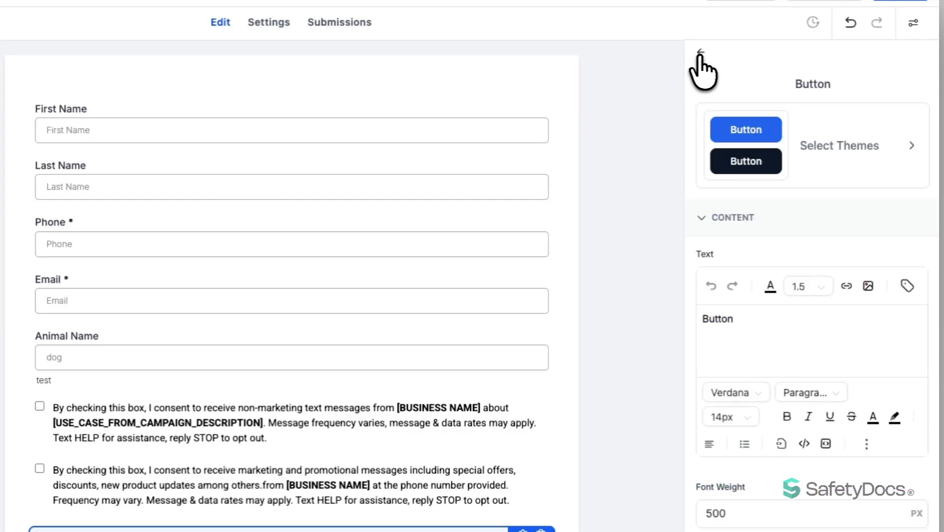
Step: Make the submit button's text bold
scroll(763, 339, down, 2)
scroll(758, 327, down, 2)
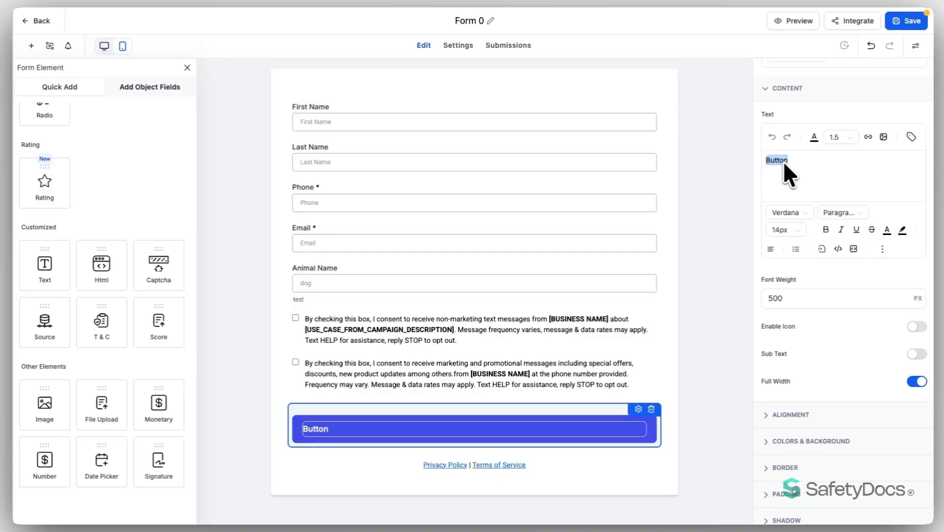
click(826, 229)
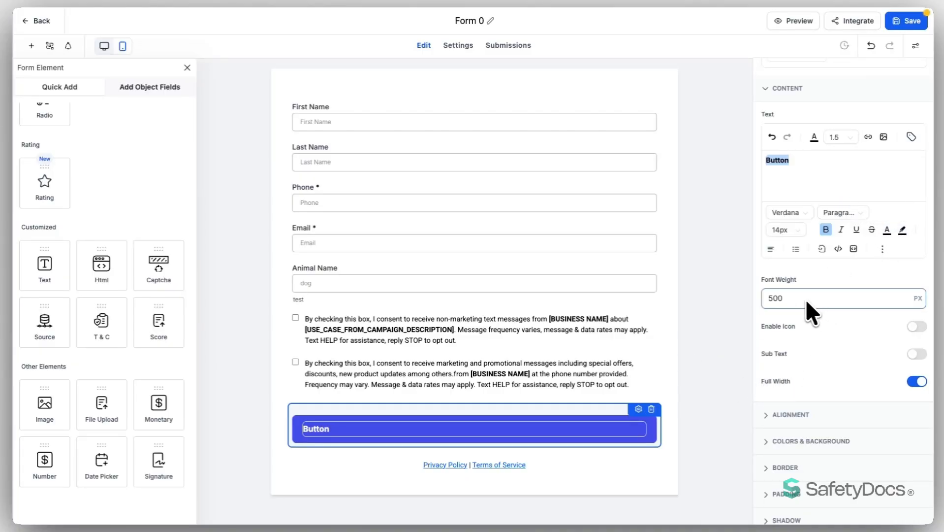
Step: Enable the Arrow Forward icon on the submit button with its placement set to Right
scroll(804, 298, down, 2)
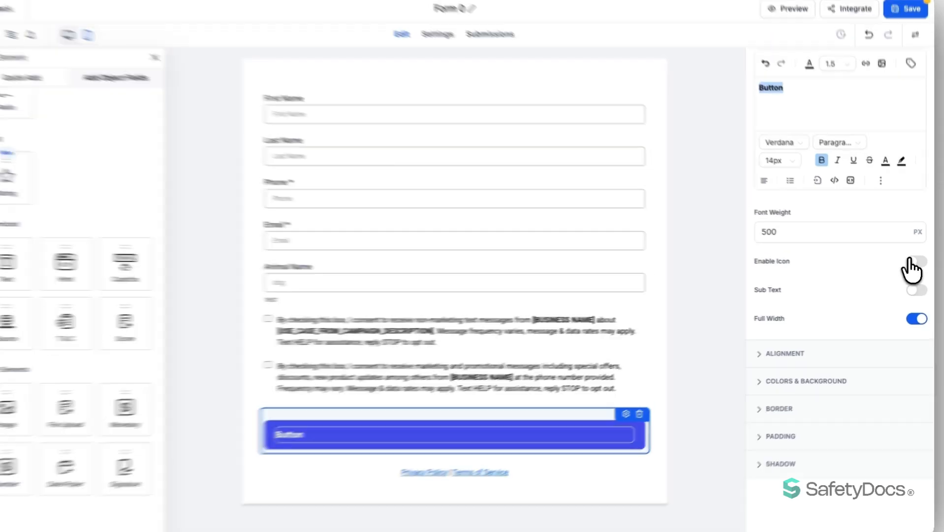
click(911, 262)
scroll(832, 290, down, 1)
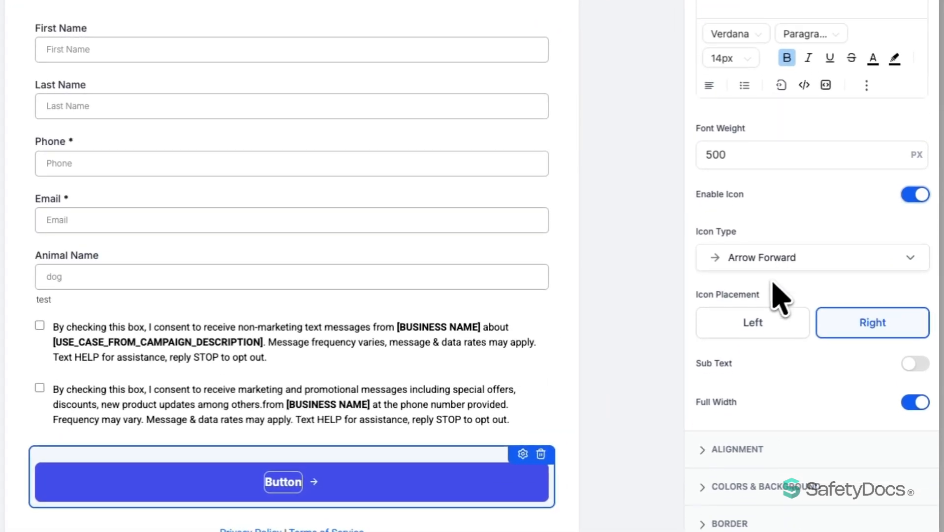
click(752, 311)
click(857, 297)
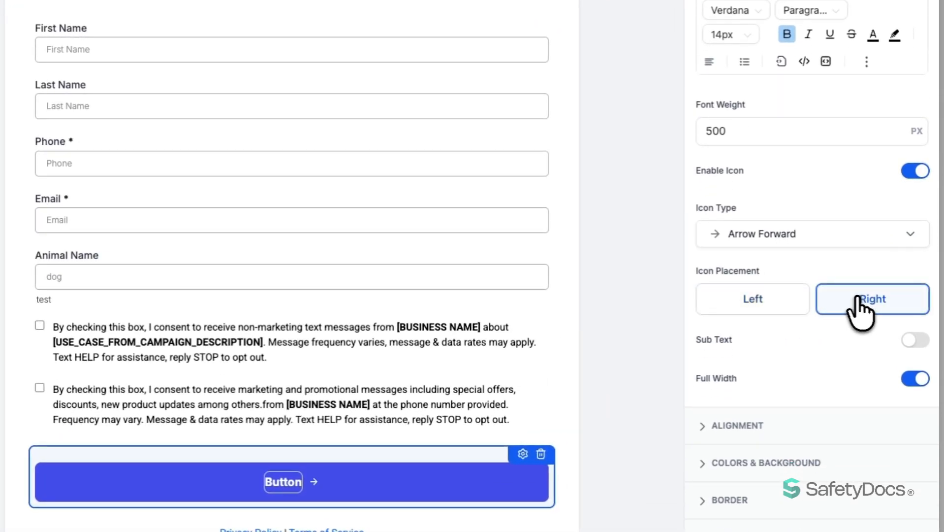
Step: Try left alignment for the submit button and return it to center alignment
scroll(801, 325, down, 1)
click(735, 369)
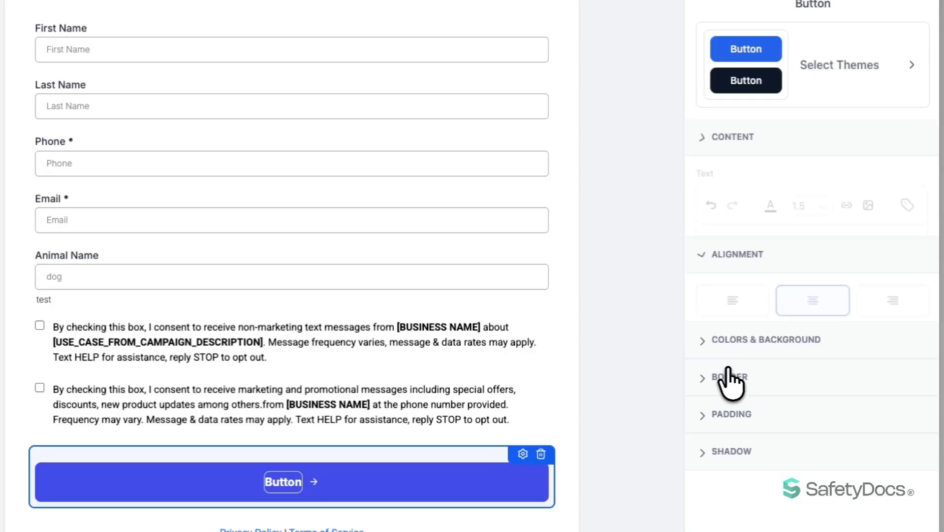
click(741, 221)
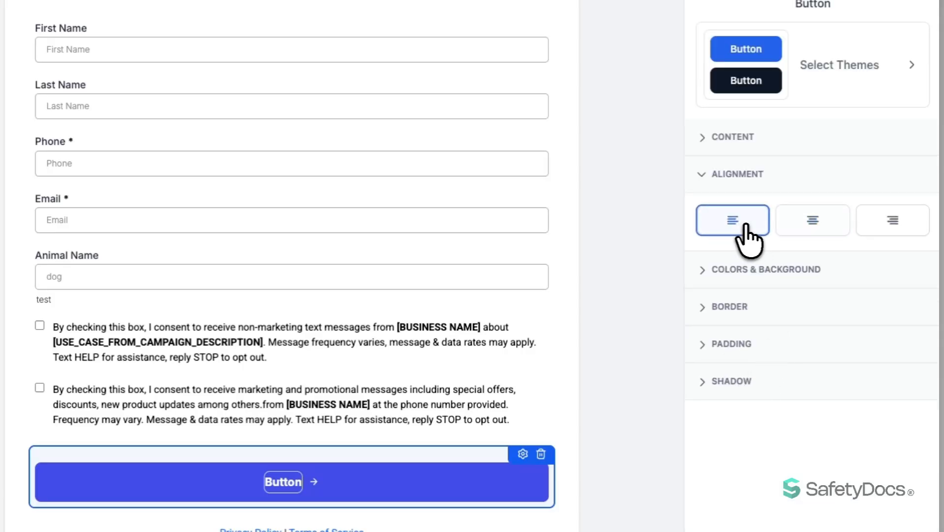
click(799, 225)
Step: Examine the submit button's background color choices and its border, padding and shadow settings
click(758, 271)
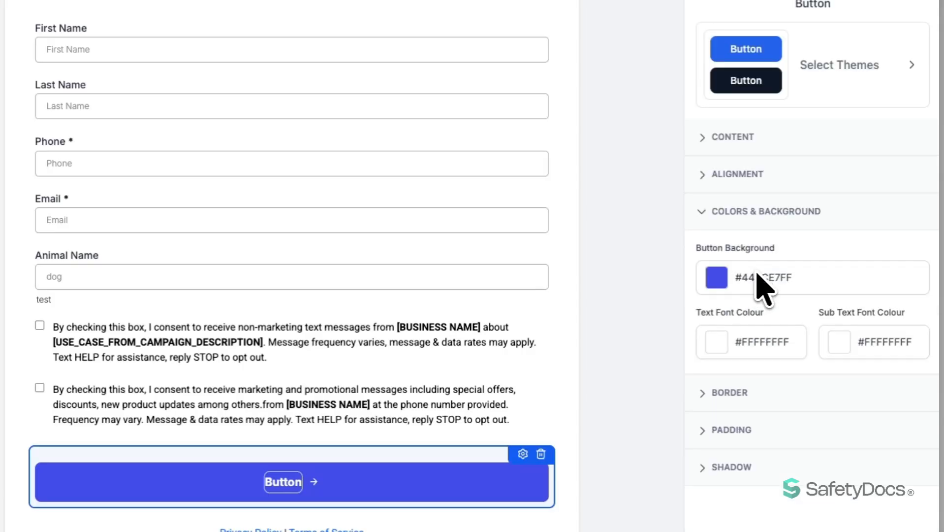
click(717, 279)
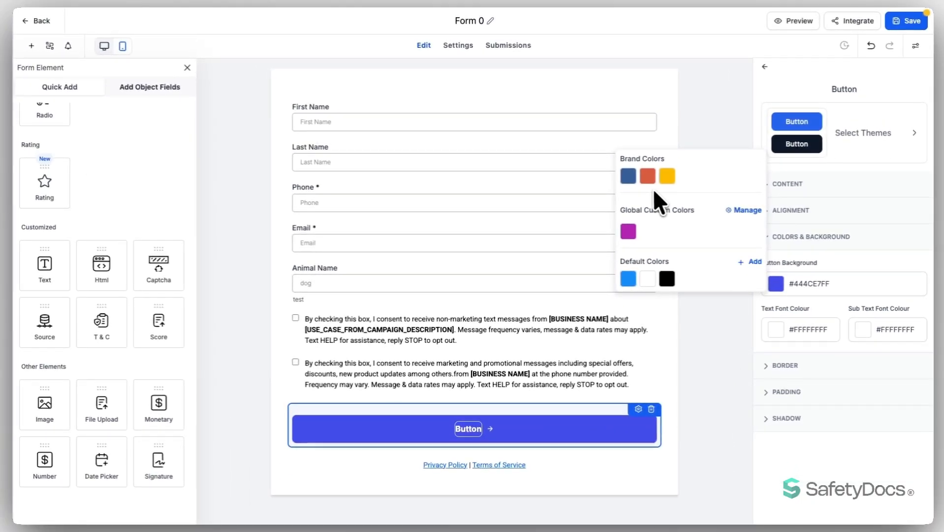
click(786, 365)
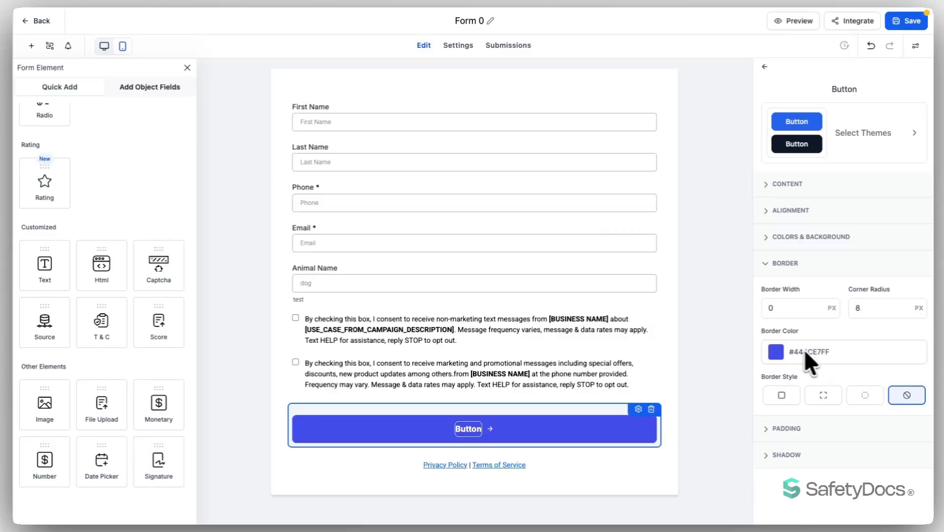
click(786, 429)
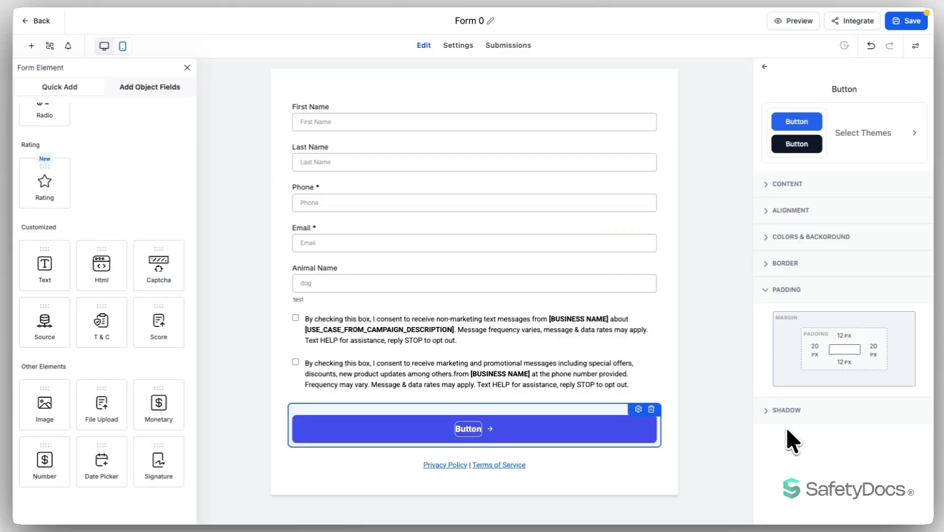
click(785, 414)
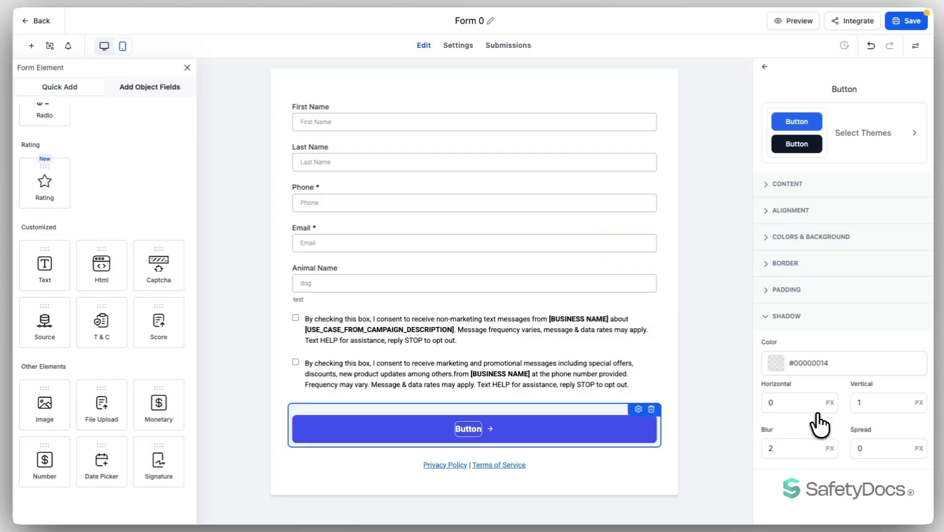
Step: Add the Date Of Birth field from the Contact object's fields to the form below Animal Name
scroll(122, 179, up, 10)
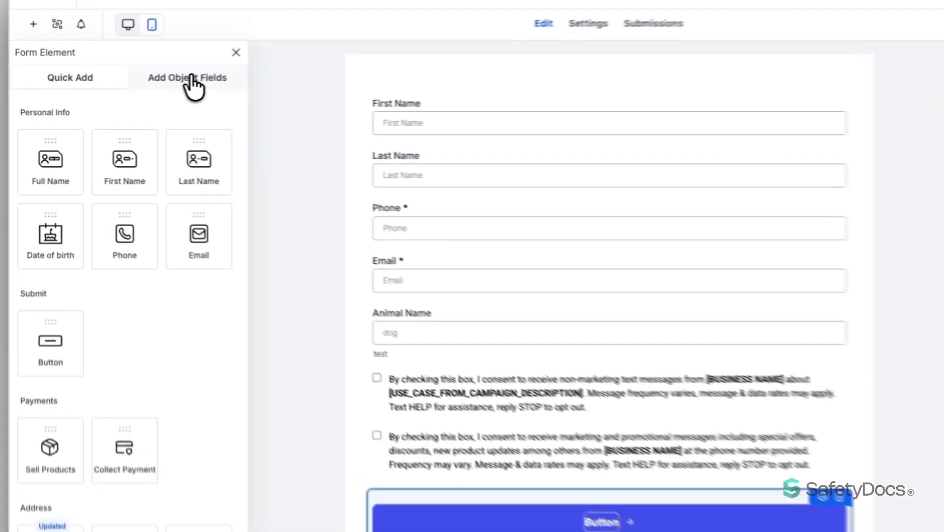
click(153, 88)
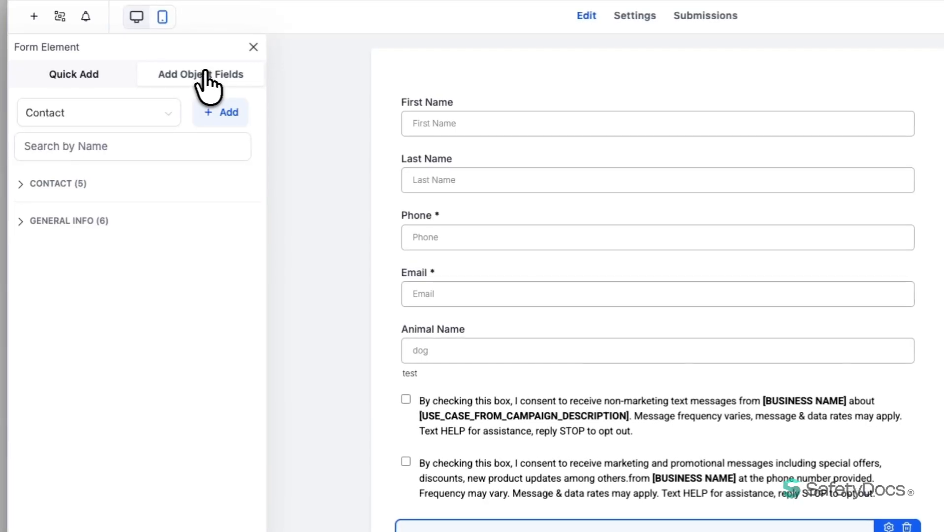
click(119, 108)
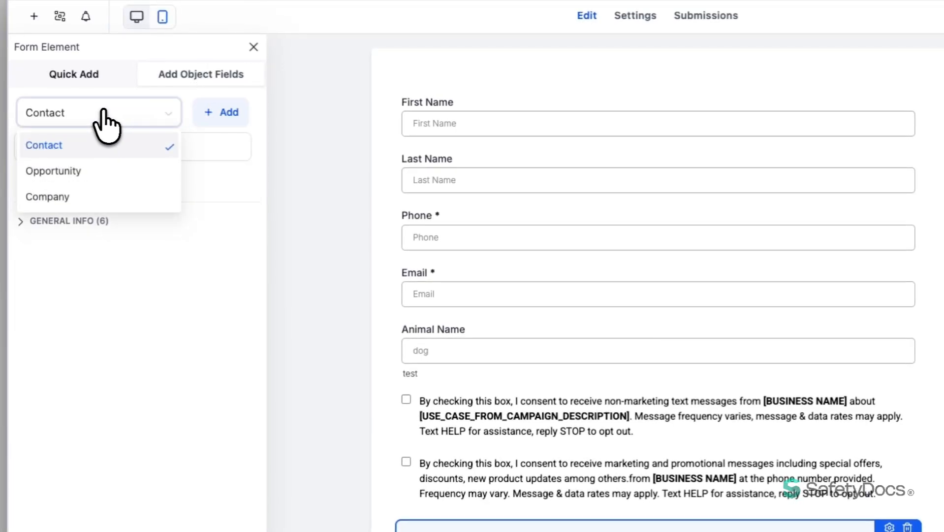
click(118, 290)
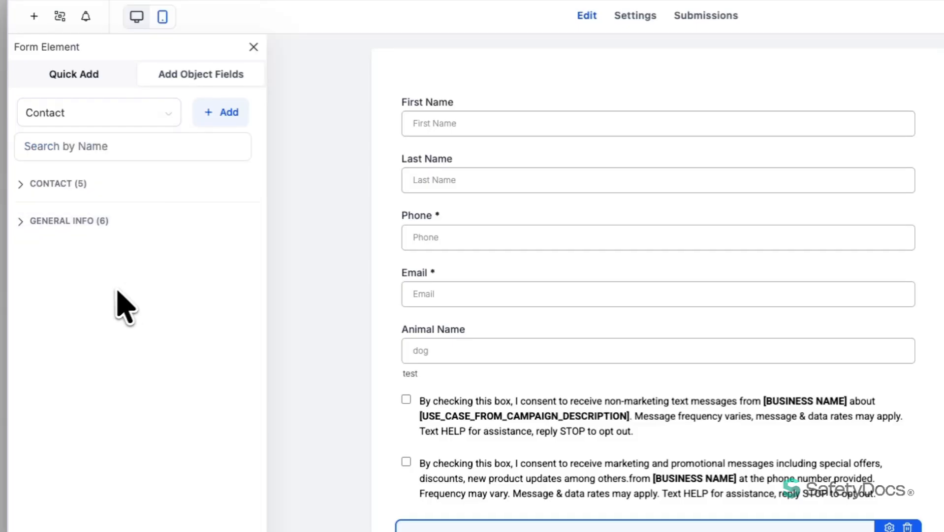
click(53, 185)
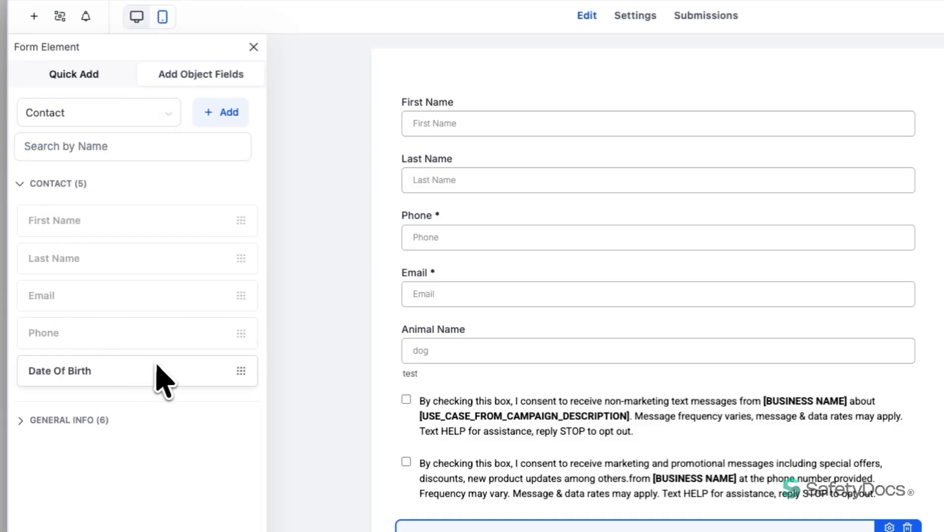
drag(77, 375, 509, 386)
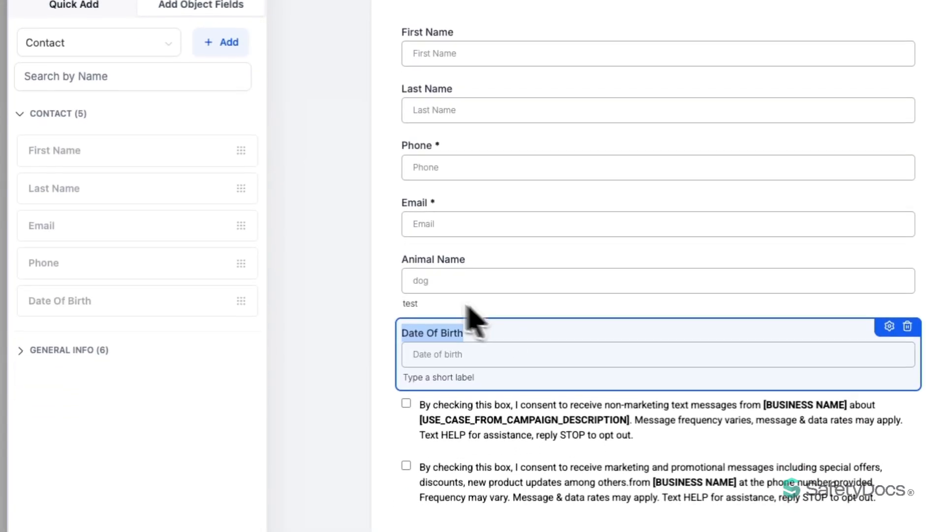
Step: Add the Puppy Name field from the contact's General Info fields below Date Of Birth
click(72, 350)
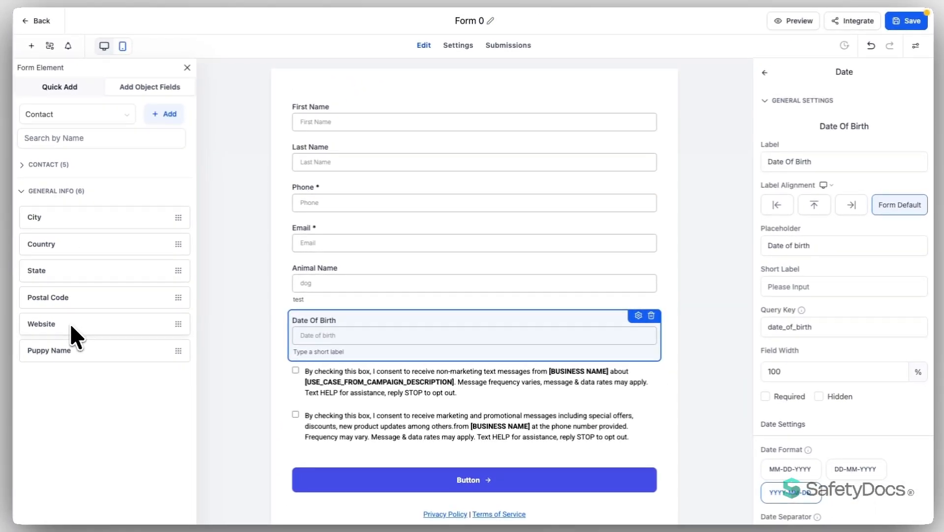
drag(73, 342, 373, 360)
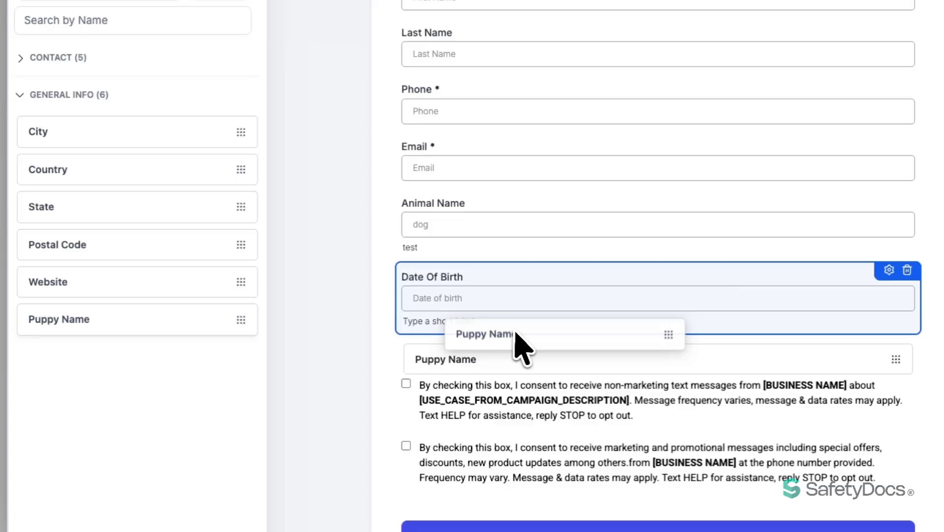
drag(522, 347, 523, 347)
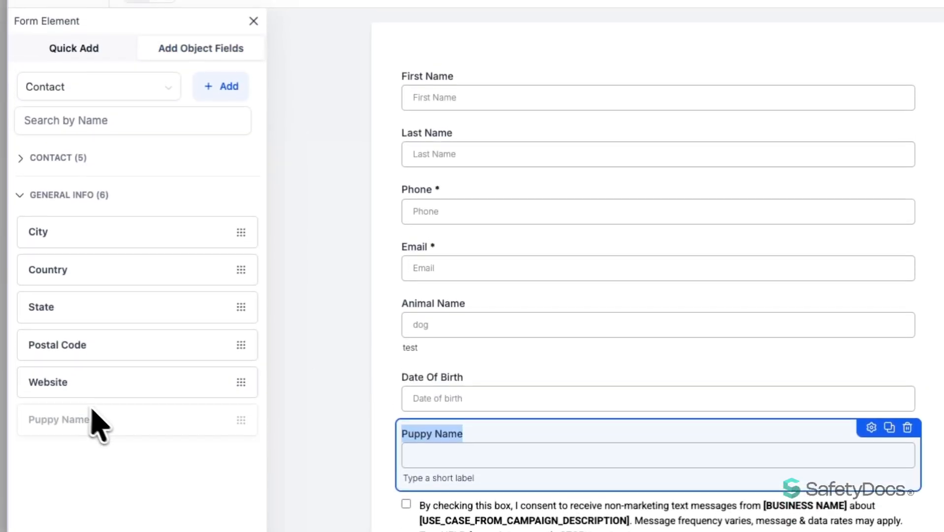
Step: Try a Redirect to URL condition in the form's conditional logic for when First Name Is Equal To a sample first name
click(75, 38)
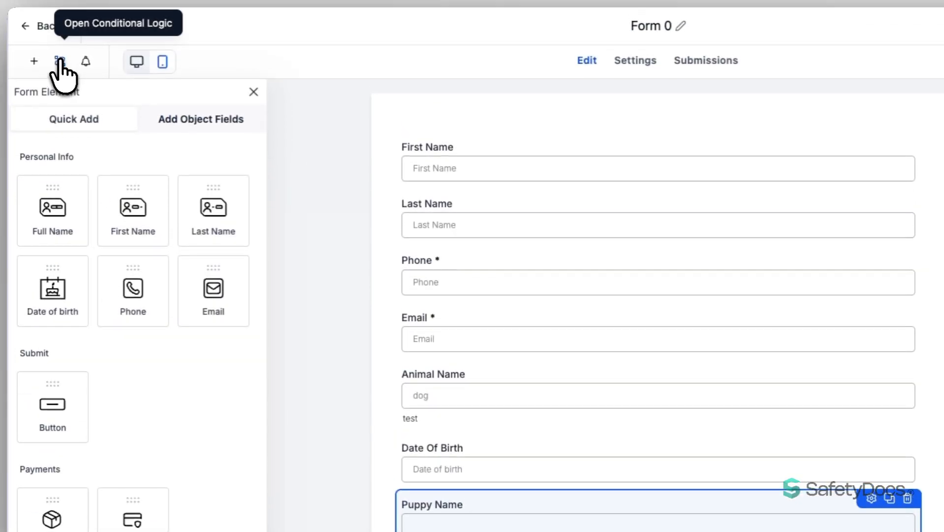
click(60, 63)
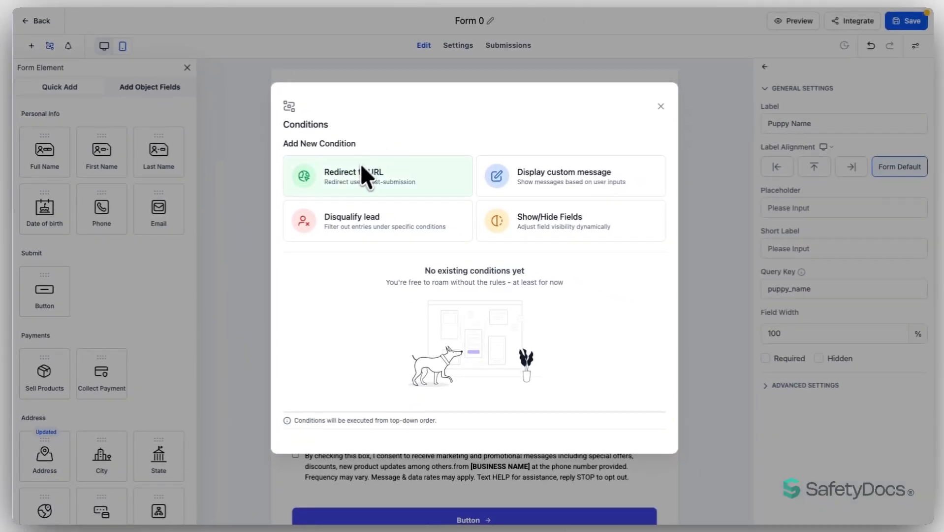
click(367, 176)
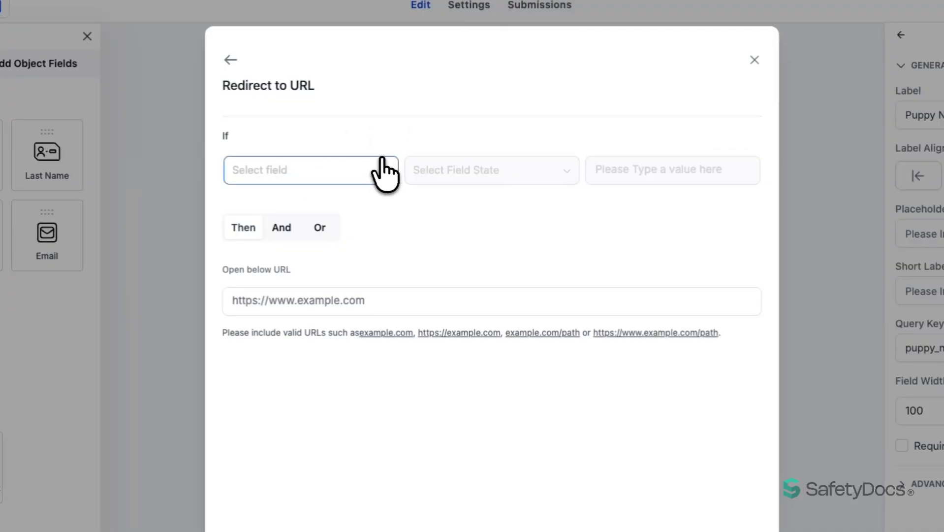
click(369, 173)
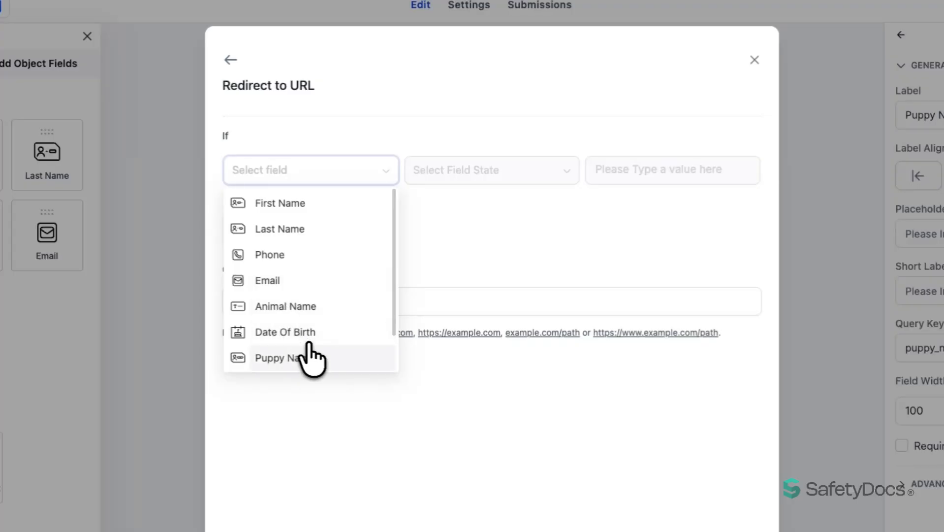
click(296, 203)
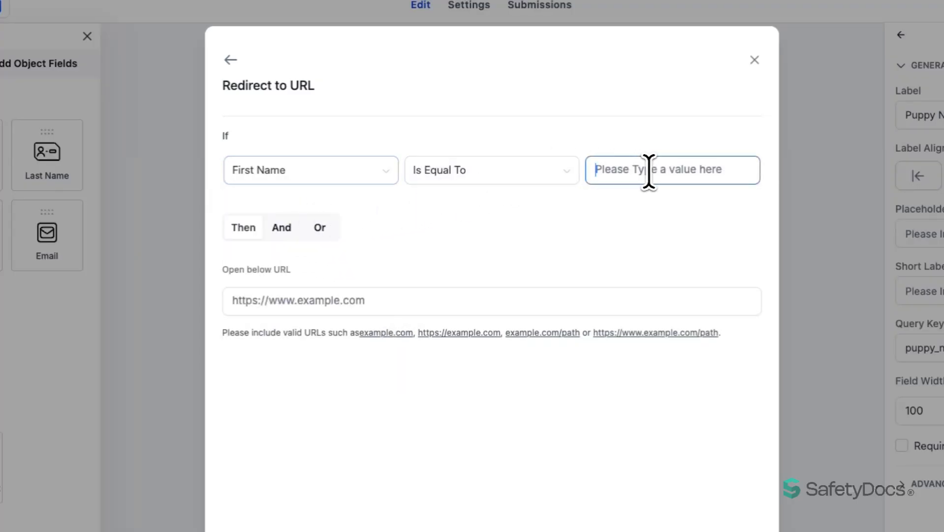
text(david)
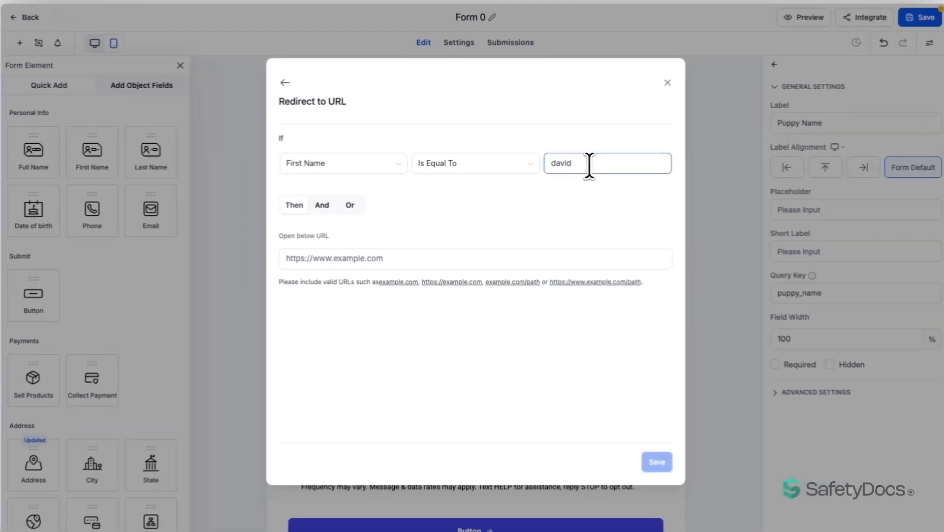
click(274, 300)
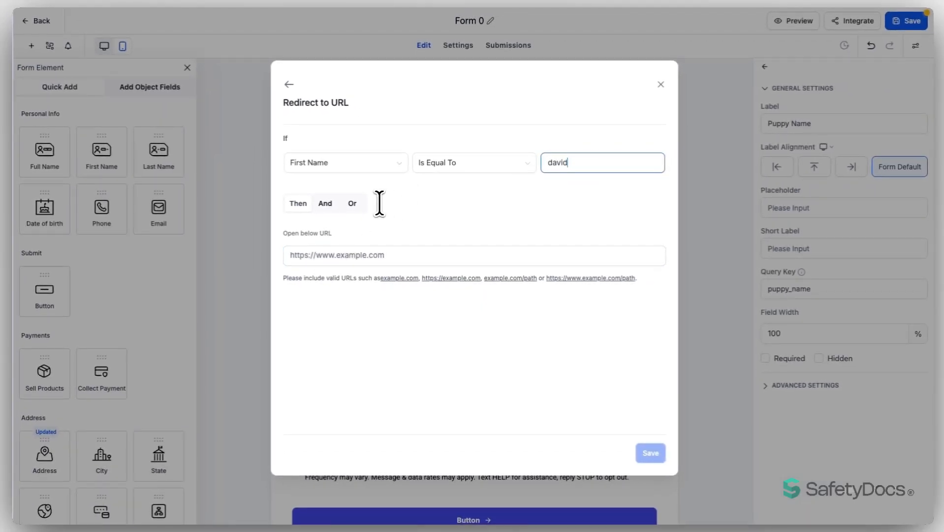
Step: Try adding a second And/Or criterion to the redirect condition, and return to the conditions overview without saving
click(332, 204)
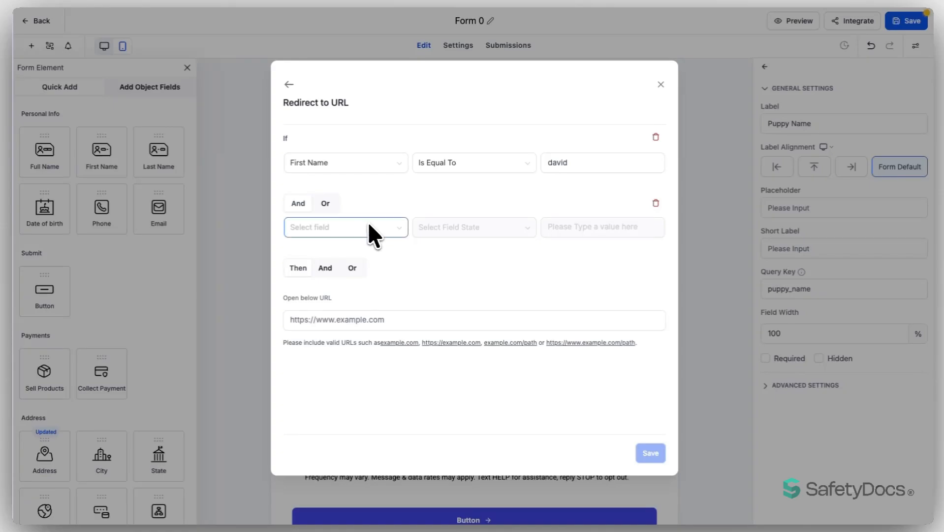
click(326, 205)
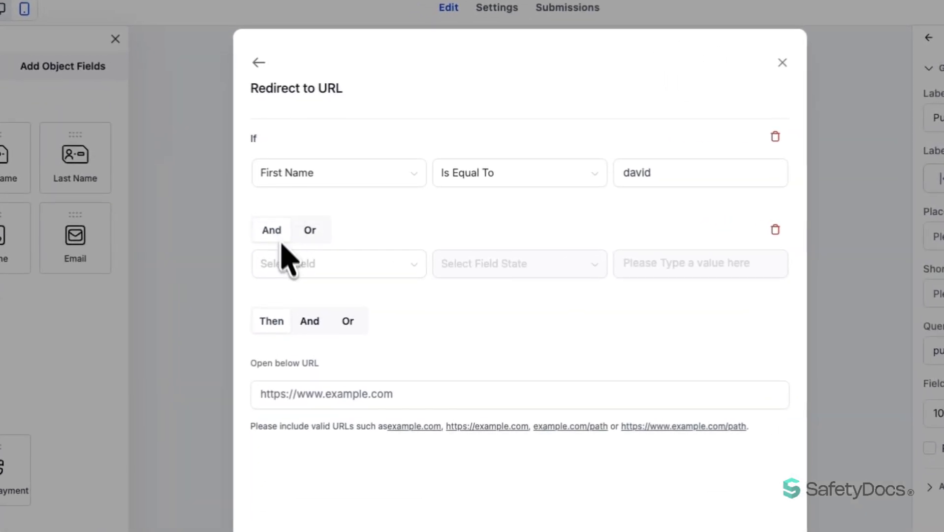
click(345, 389)
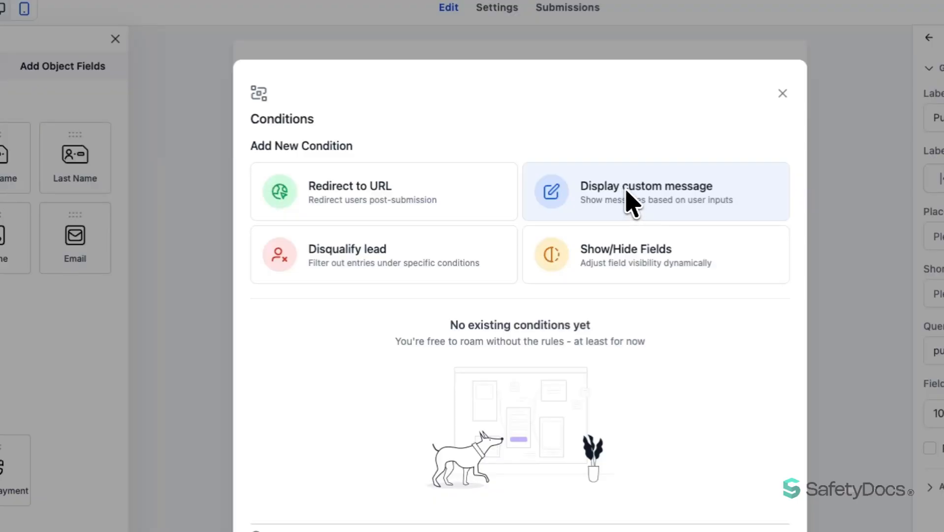
Step: Examine the setup options of the Display custom message and Disqualify lead conditions, leaving both without saving
click(632, 202)
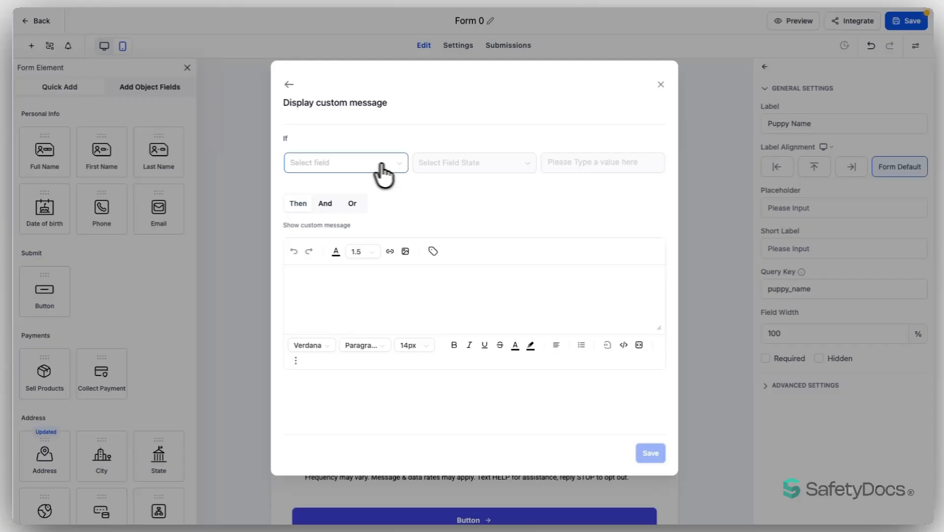
click(382, 167)
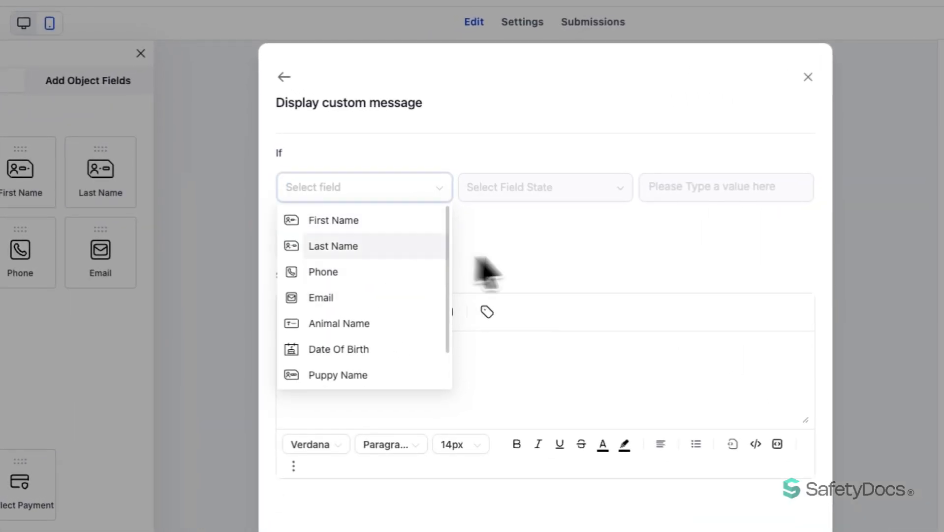
click(547, 256)
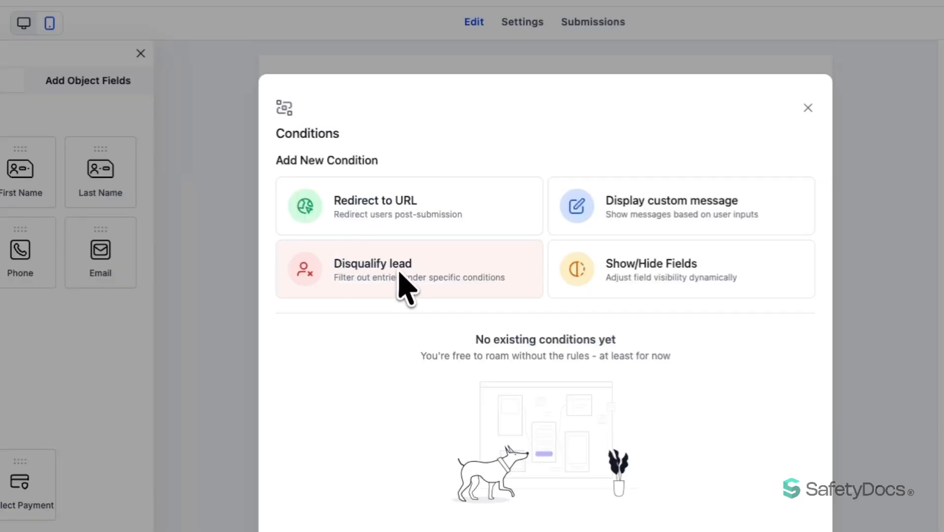
click(389, 288)
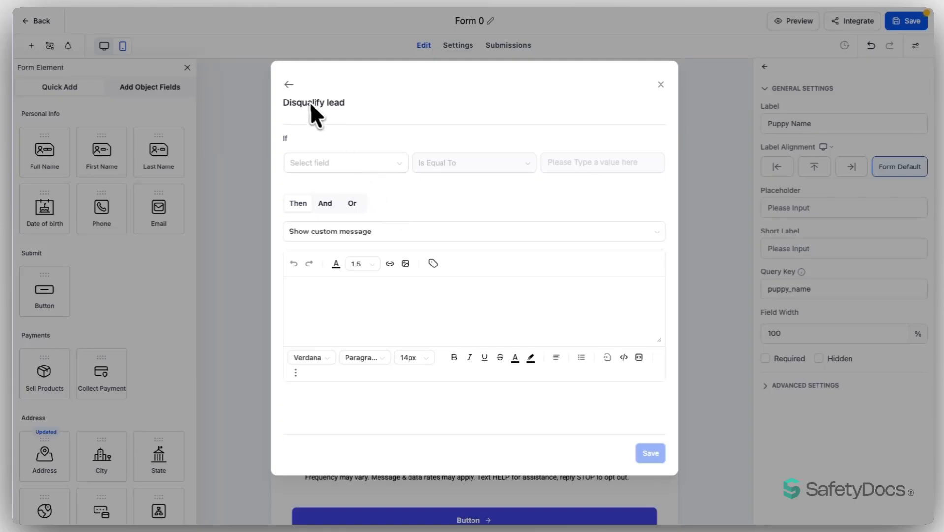
click(289, 84)
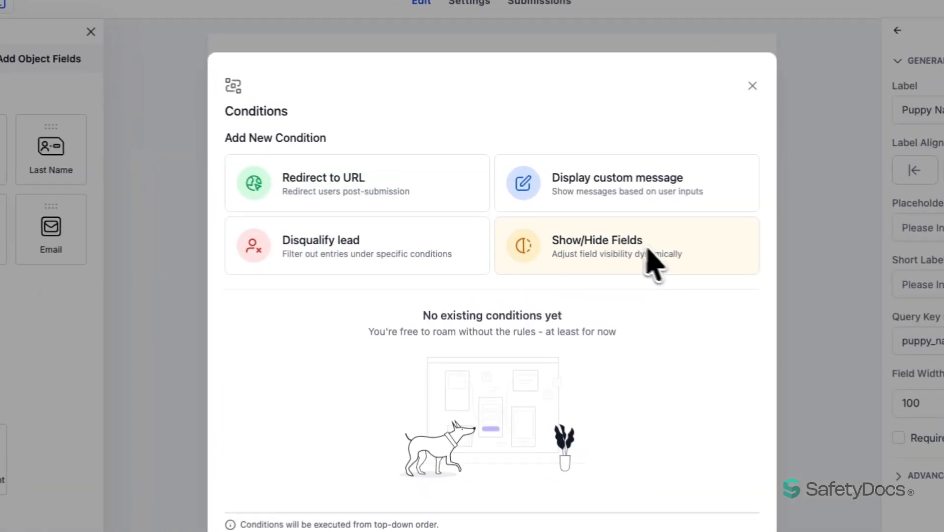
Step: Try a Show/Hide Fields condition that hides Date Of Birth based on First Name Is Equal To, and close the conditions without saving
click(626, 254)
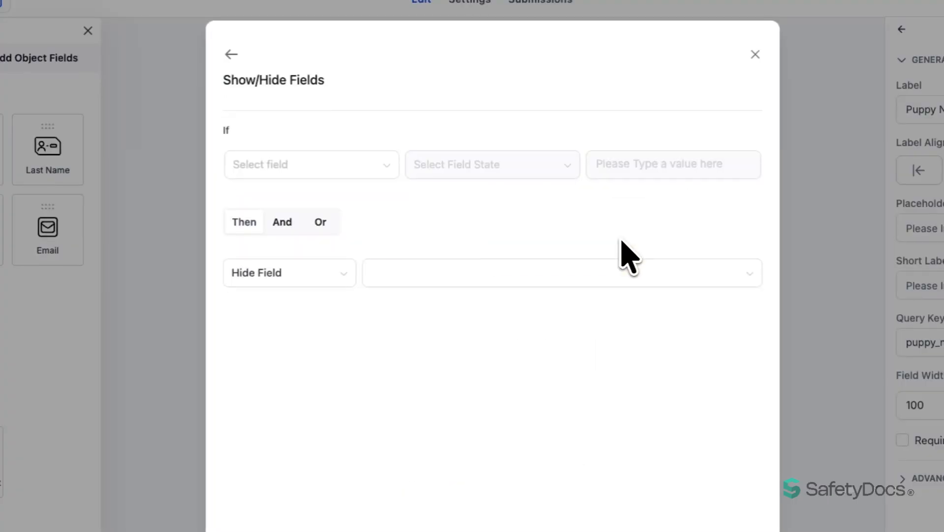
click(325, 167)
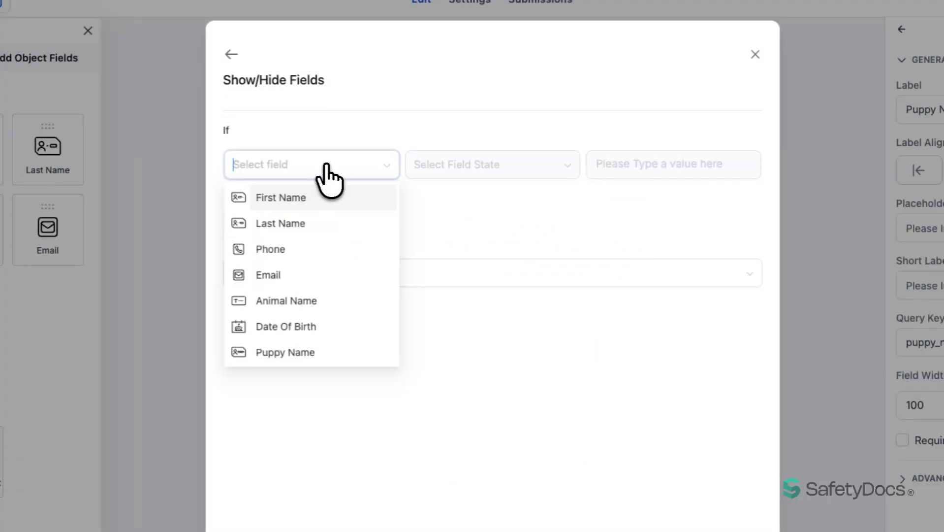
click(301, 198)
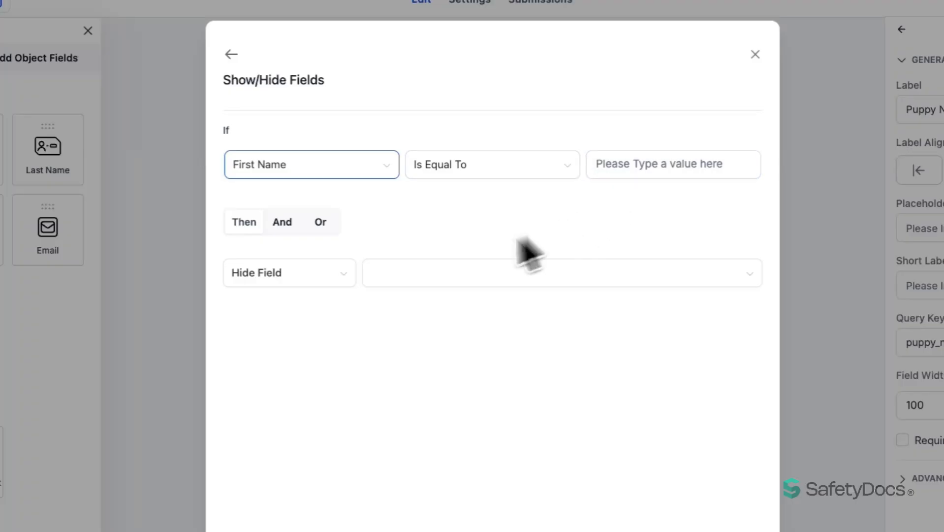
click(423, 278)
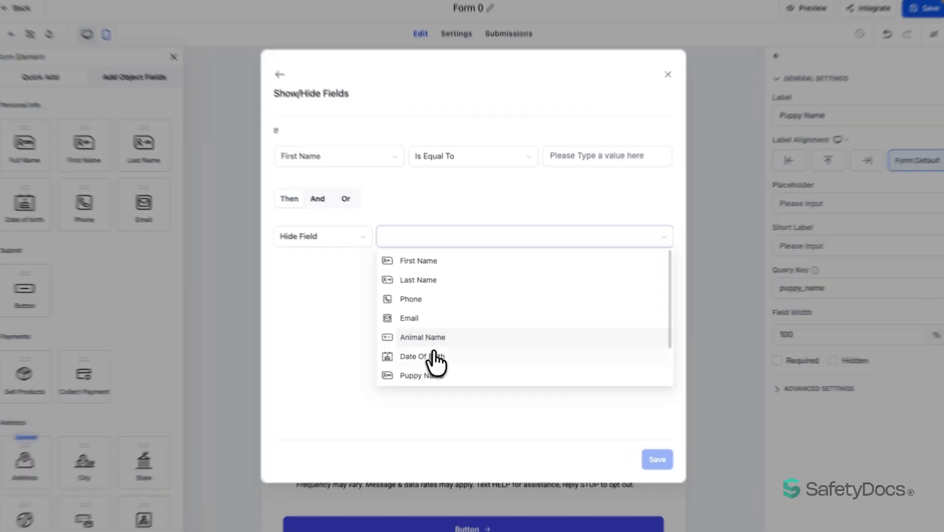
click(434, 354)
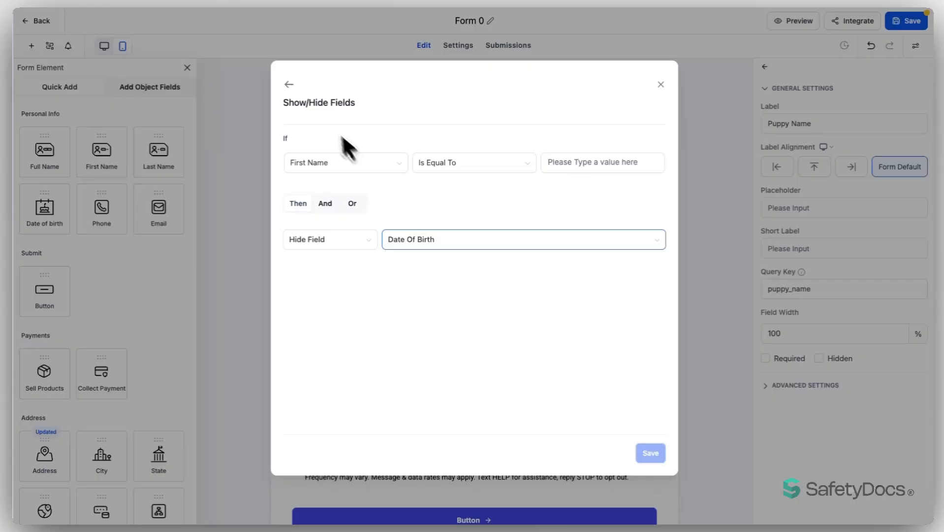
click(288, 84)
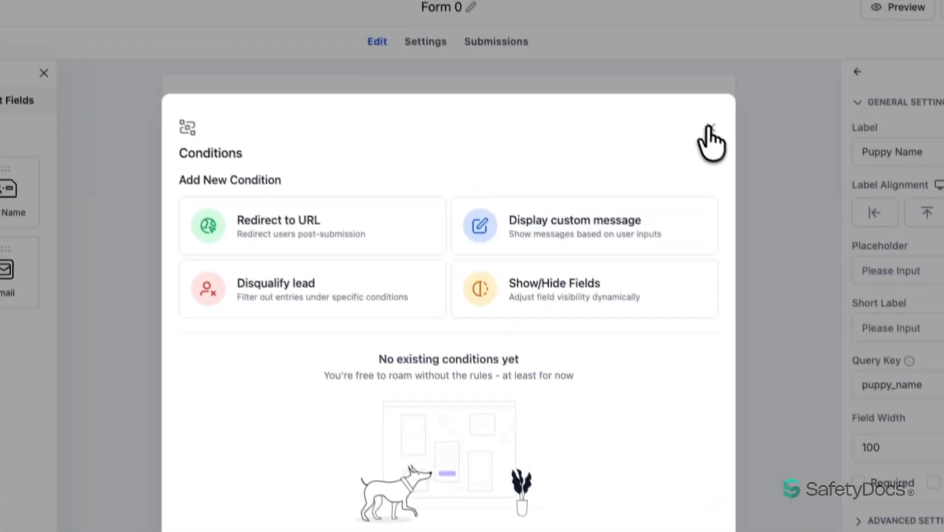
click(711, 128)
Step: Enable Email Notification in the form's notification settings and select its subject text
click(49, 46)
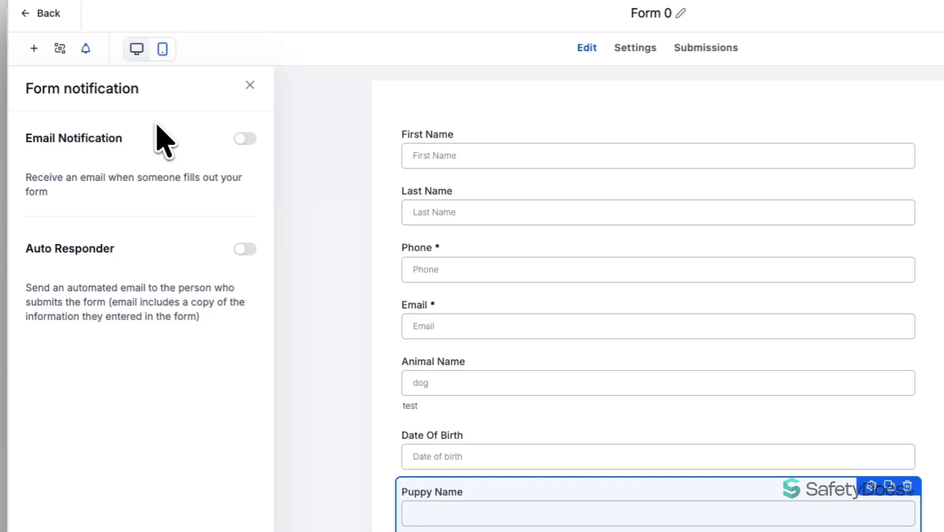
click(245, 139)
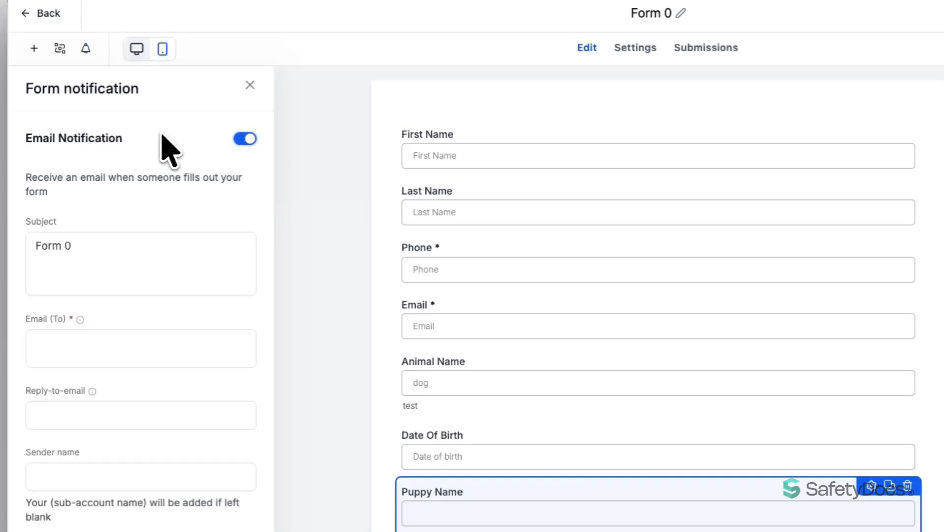
drag(84, 246, 37, 249)
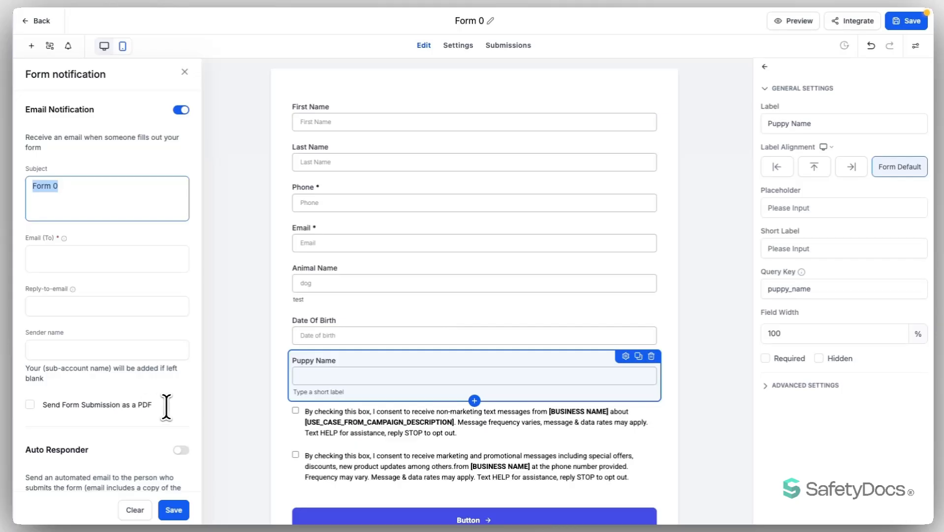
Step: Enable the Auto Responder for the form and review its subject, reply-to, sender and PDF options
scroll(166, 406, down, 1)
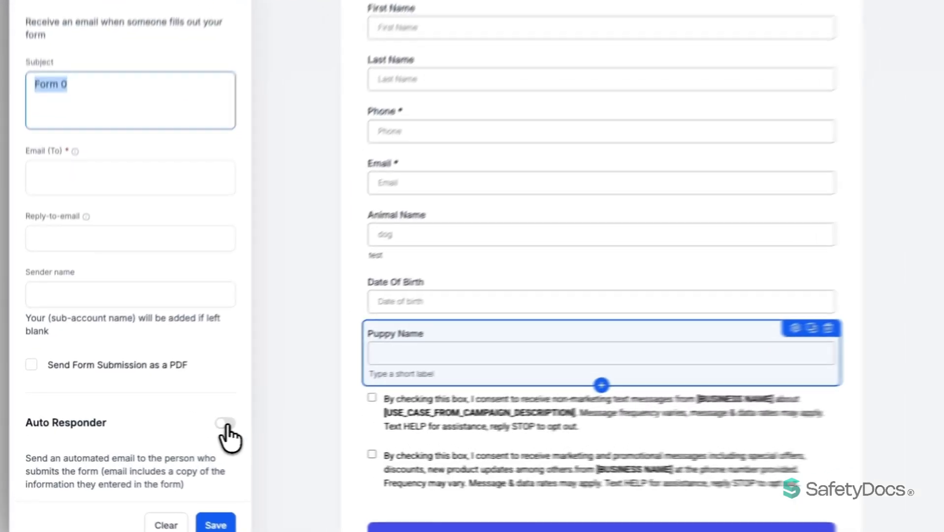
click(178, 430)
scroll(158, 413, down, 5)
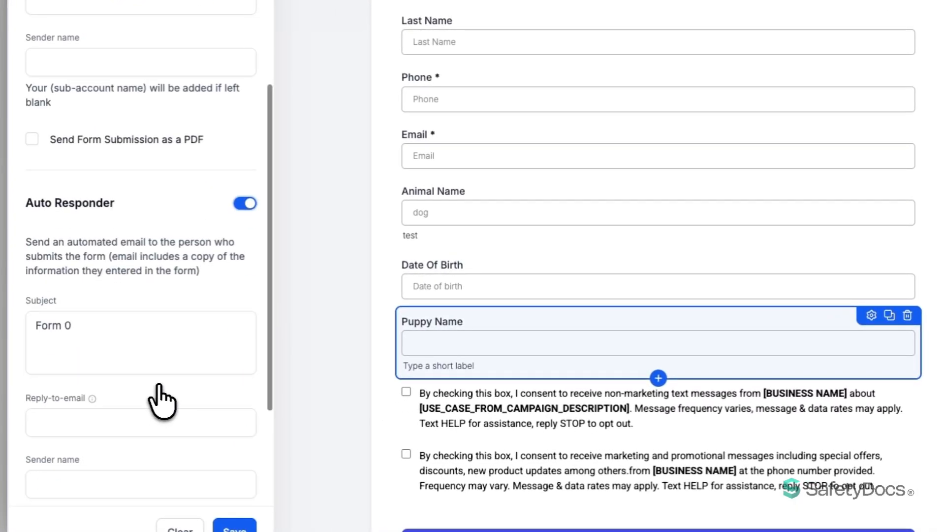
scroll(152, 389, down, 2)
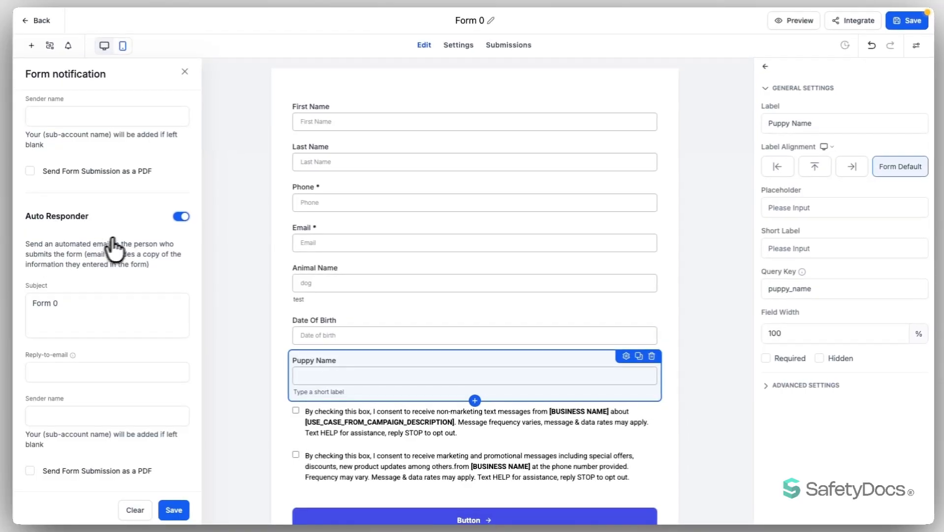
scroll(132, 261, down, 2)
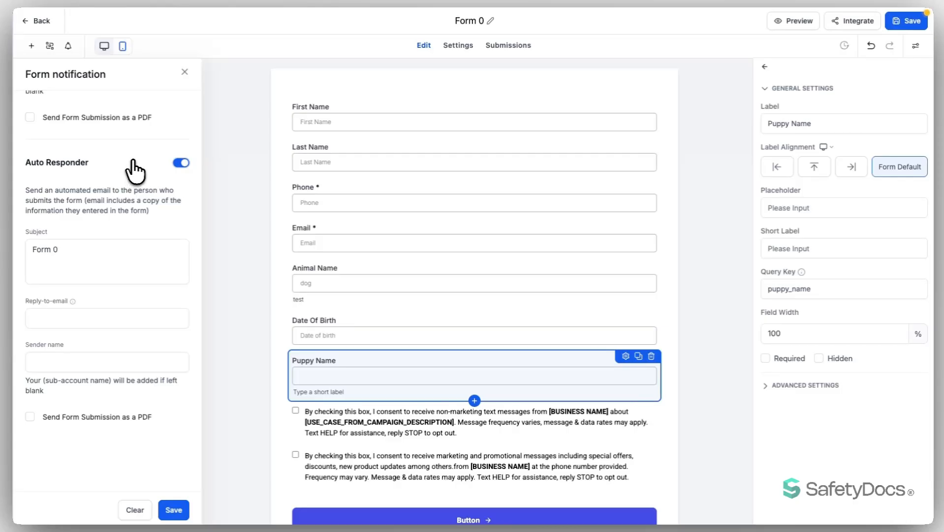
scroll(149, 162, up, 5)
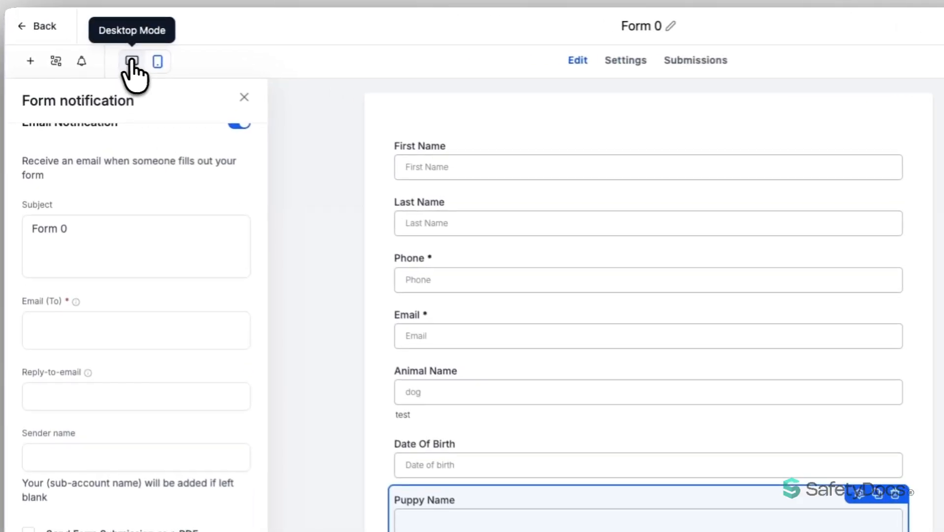
Step: Check the form in the mobile layout, return to the desktop layout and close the Puppy Name field's settings
click(104, 46)
click(157, 62)
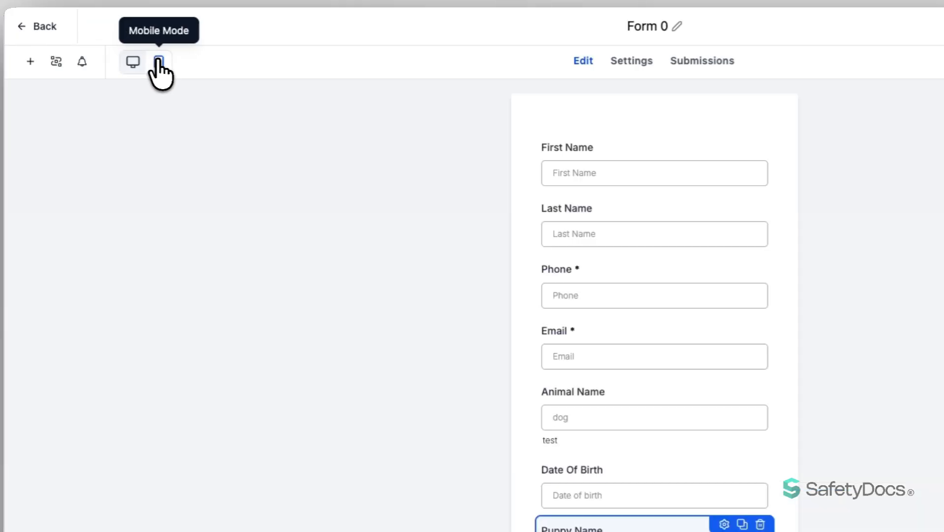
click(133, 61)
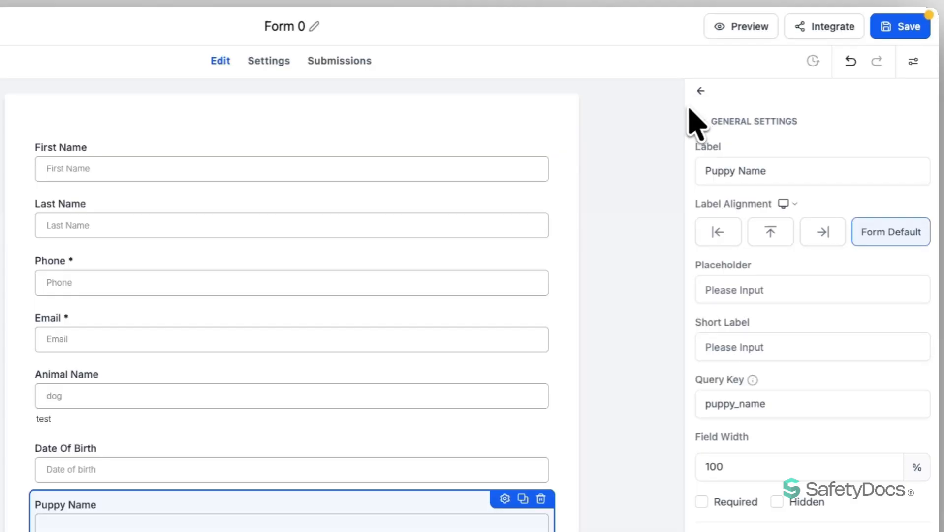
click(698, 91)
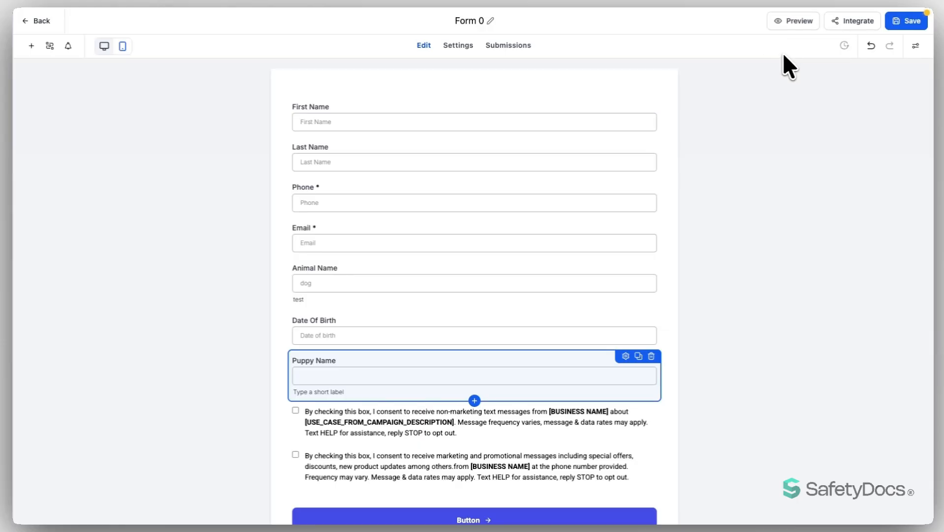
Step: Open the form's embed options, try the Popup layout and set the embed layout type to Polite slide-in
click(855, 22)
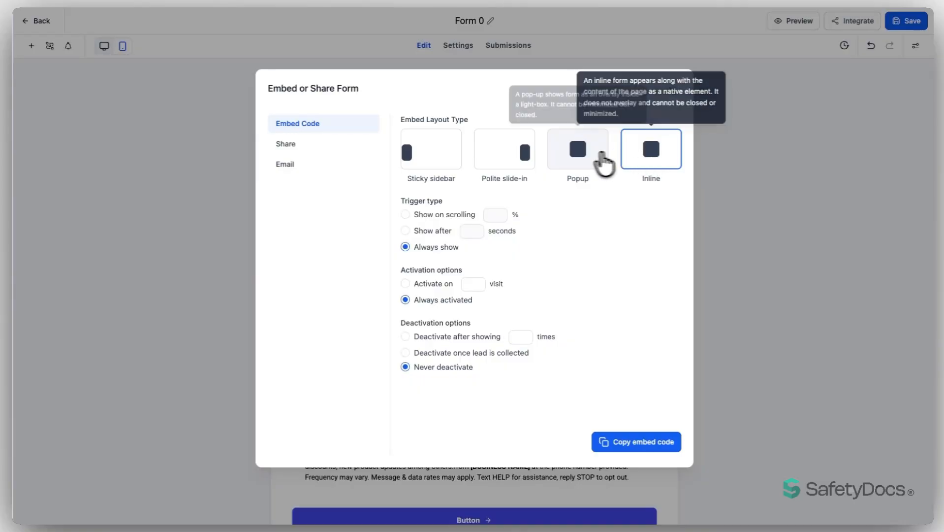
click(579, 152)
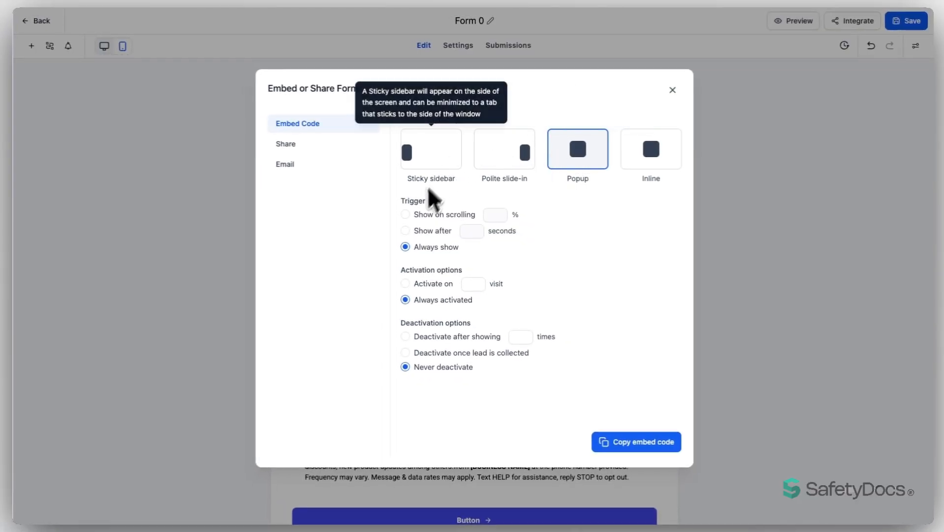
click(512, 153)
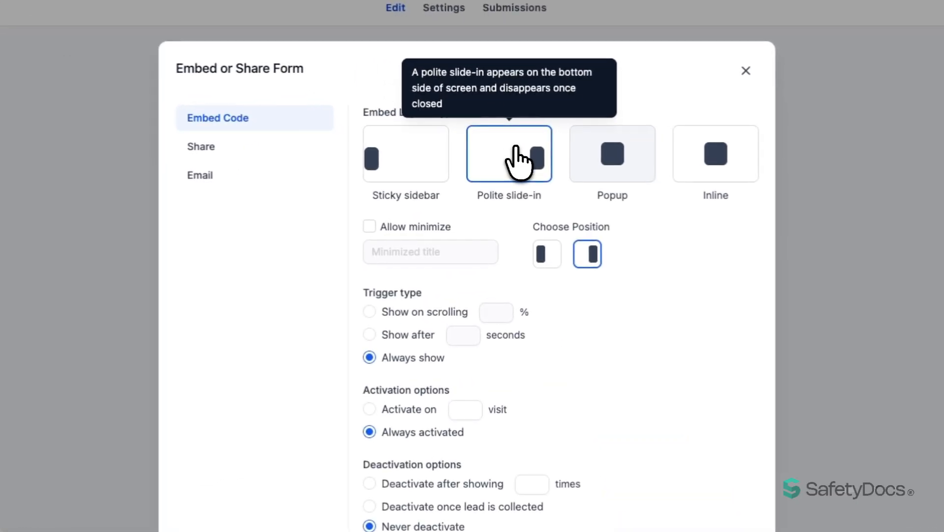
Step: Try the Sticky sidebar embed layout with minimizing allowed, testing the right position and returning it to the left
click(406, 153)
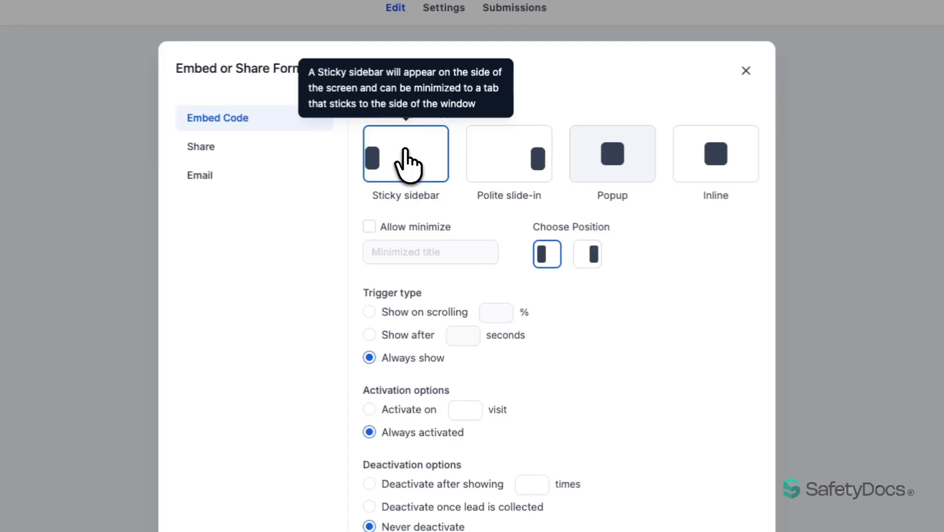
click(369, 226)
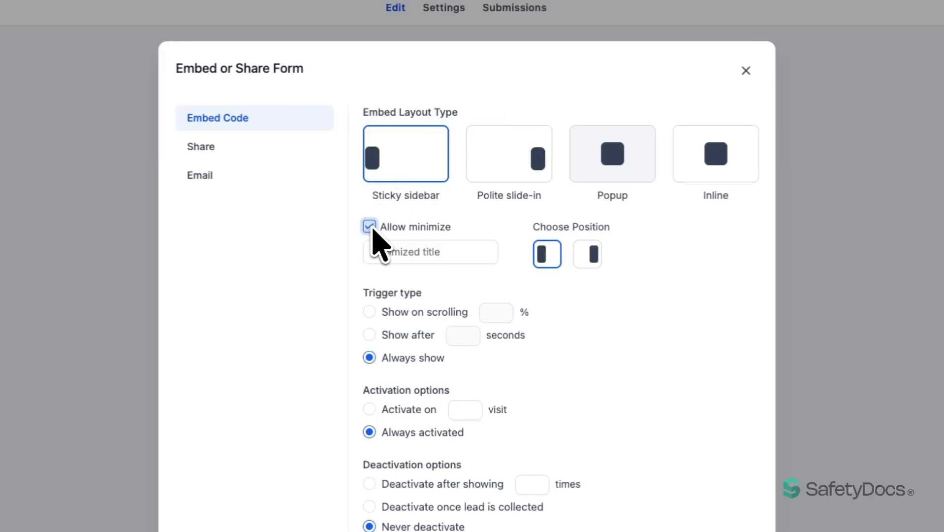
click(592, 258)
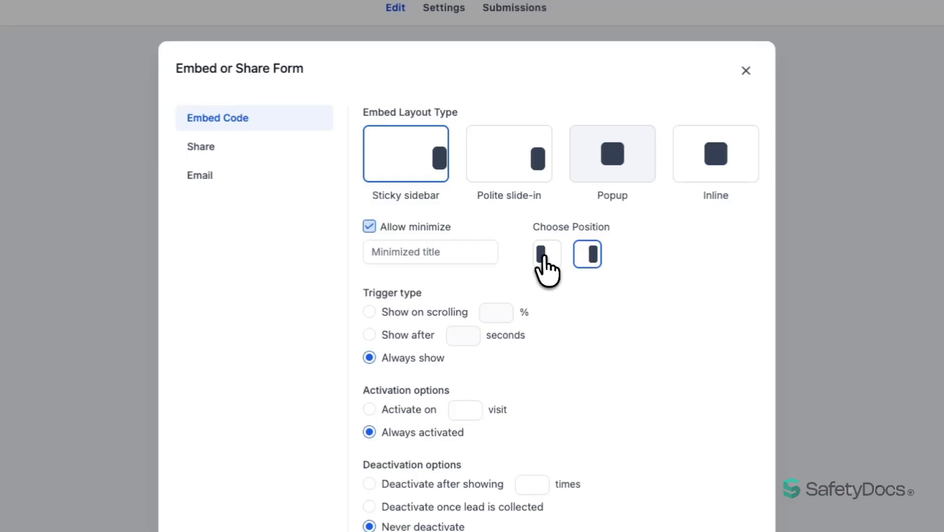
click(544, 260)
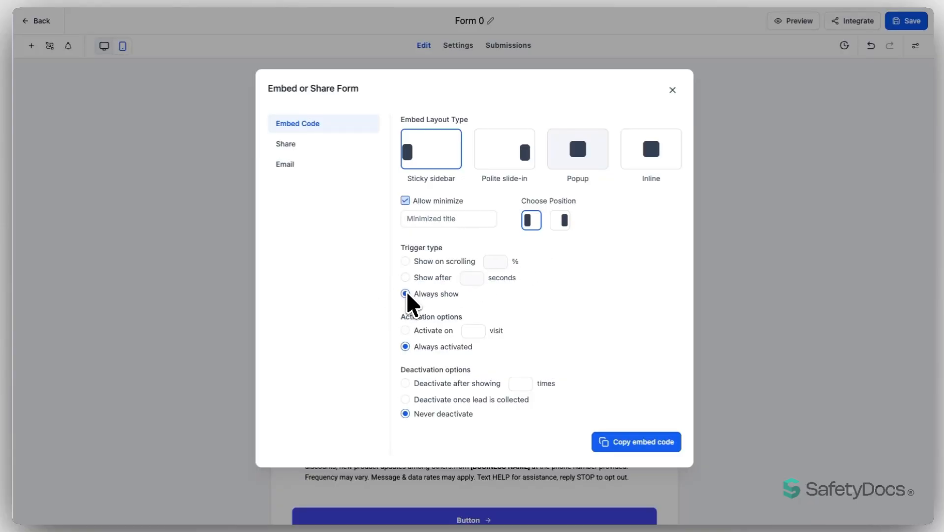
Step: Try the trigger that shows the form after a number of seconds and set it to show on scrolling 10%
click(405, 277)
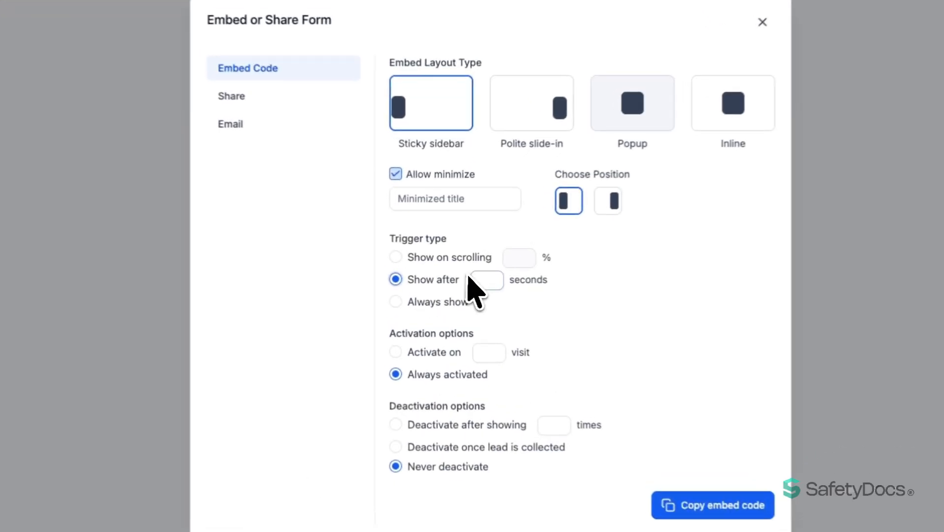
click(472, 280)
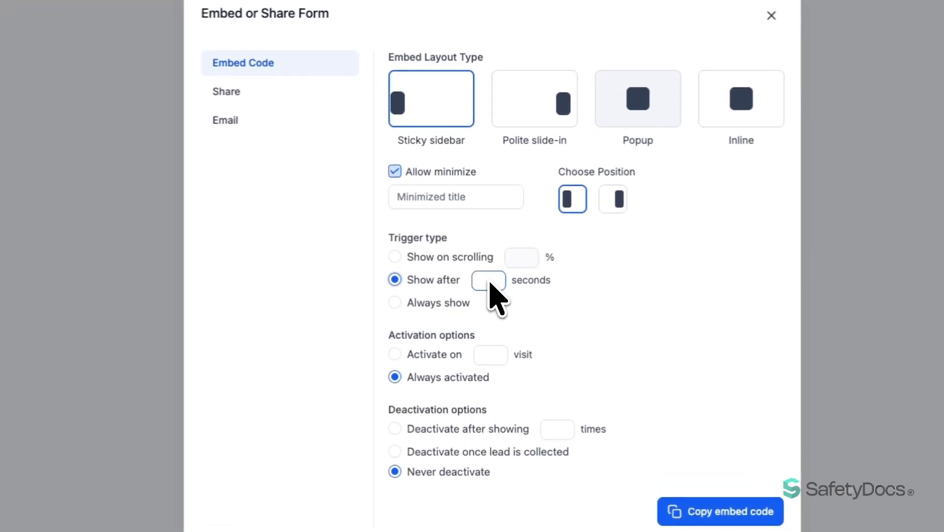
click(400, 255)
click(510, 258)
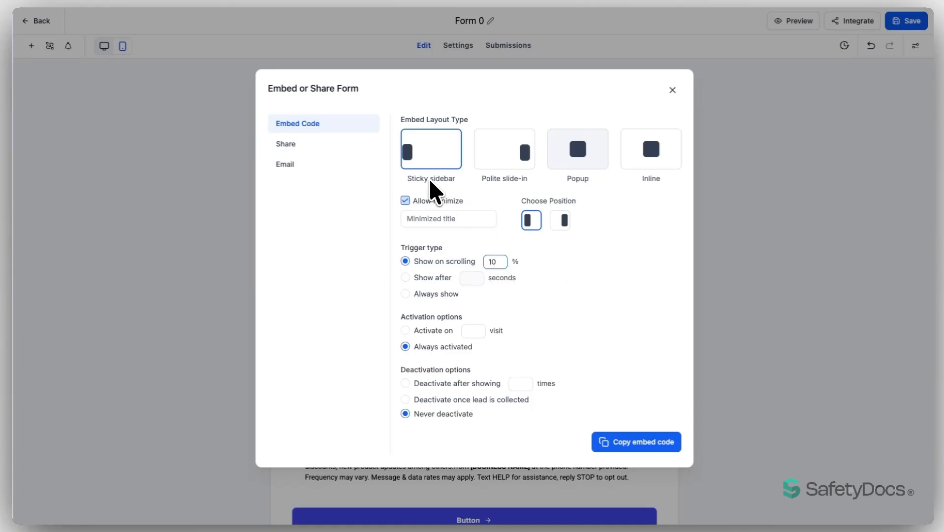
Step: Set the form to activate on visit 2, enter 5 for deactivation after showing and choose Deactivate once lead is collected
click(405, 330)
click(469, 330)
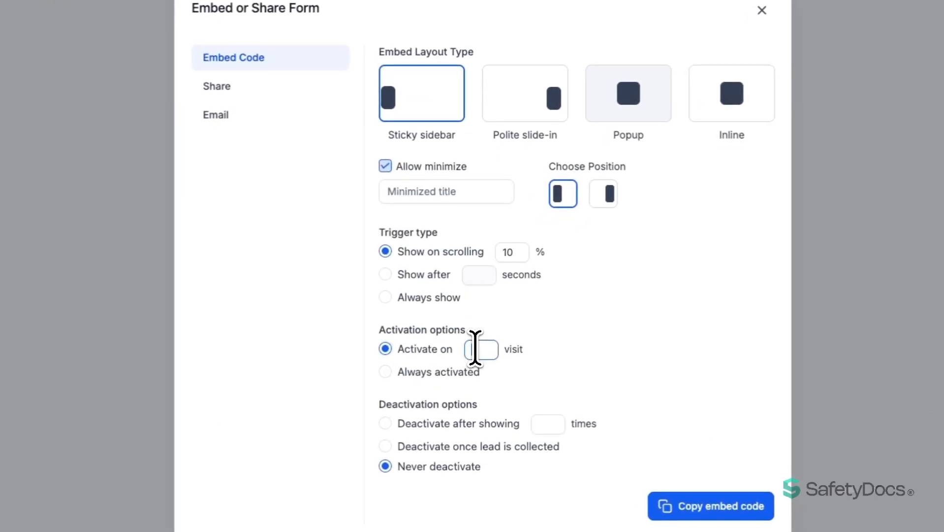
click(386, 422)
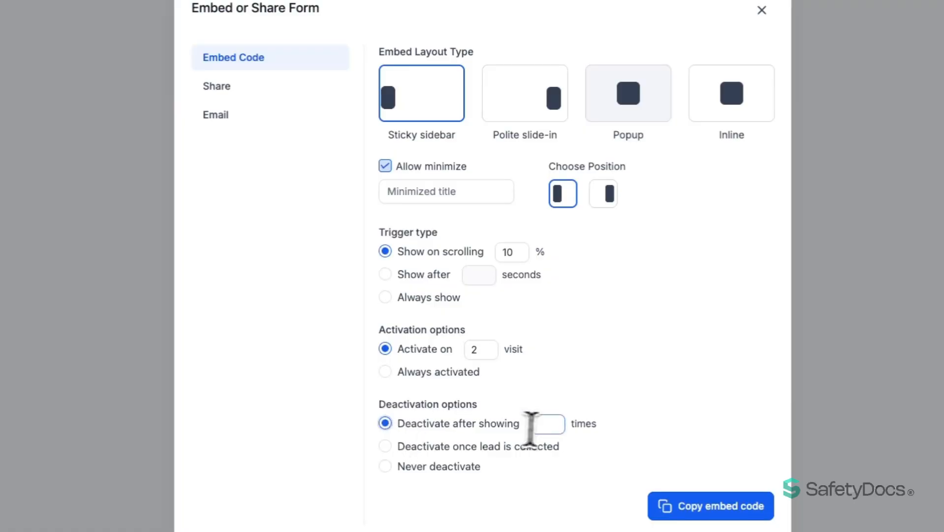
click(553, 426)
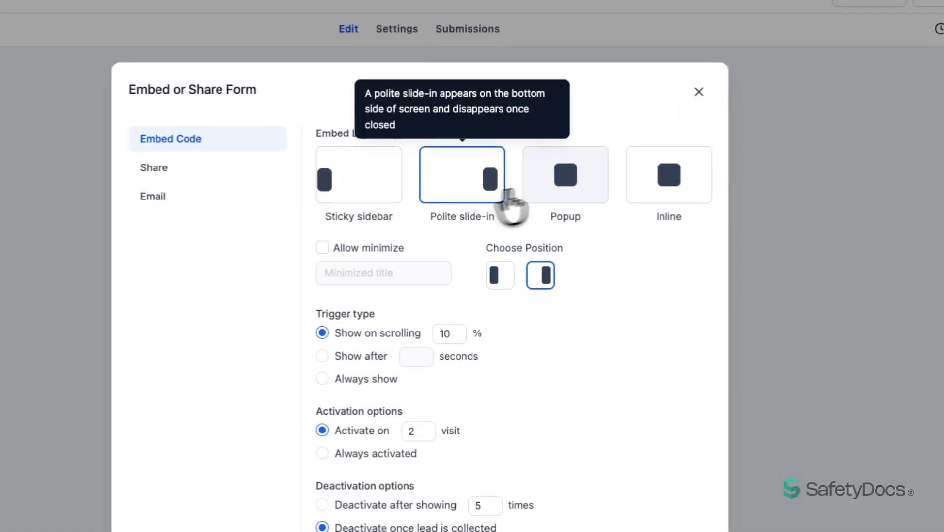
Step: Try the Popup and Inline layouts, set the embed layout type to Polite slide-in and copy the embed code
click(564, 184)
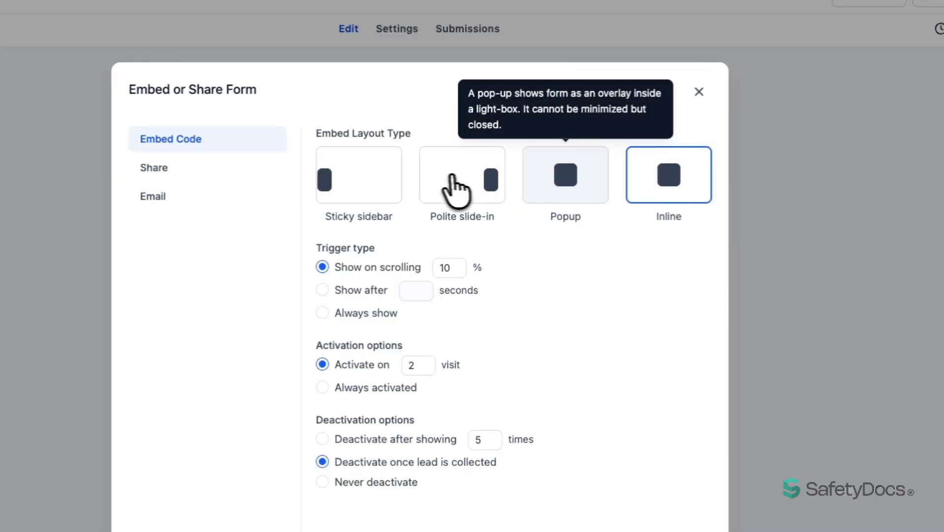
click(447, 189)
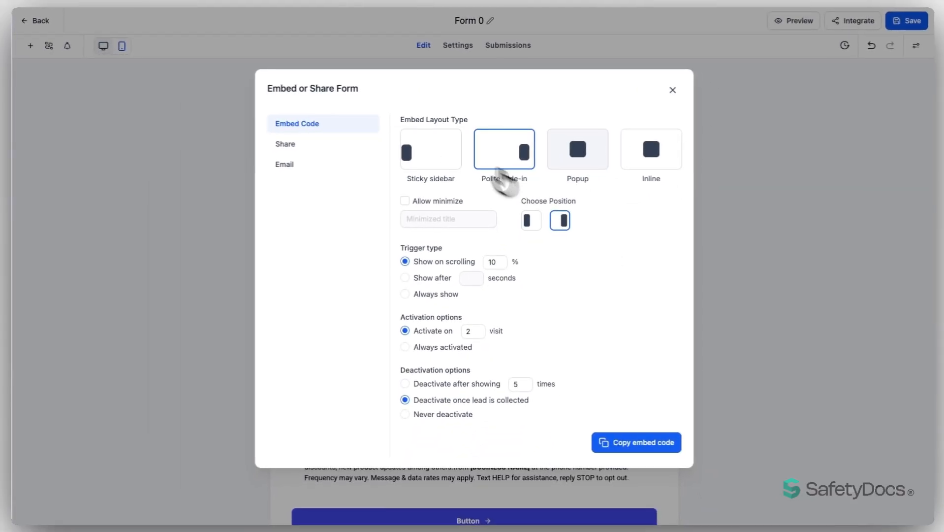
click(638, 444)
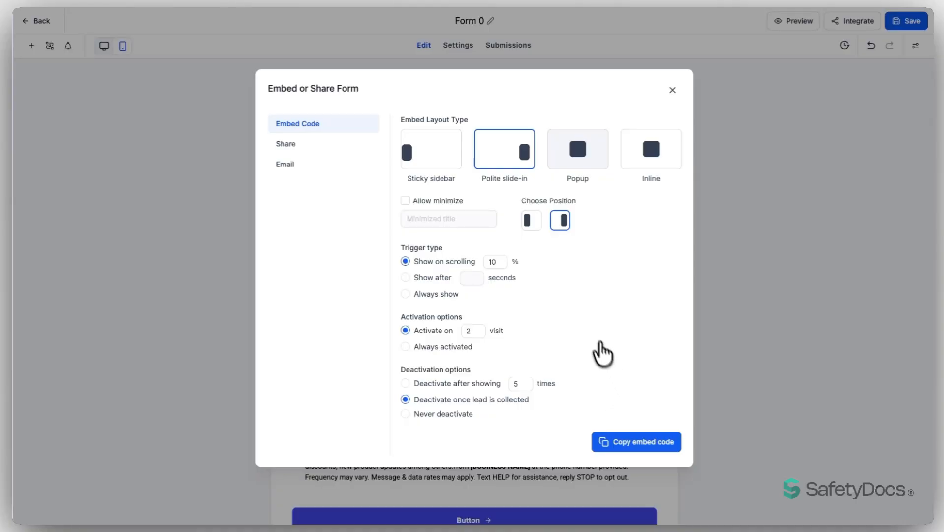
Step: Review the form's options for sharing by social media, link and email
click(284, 143)
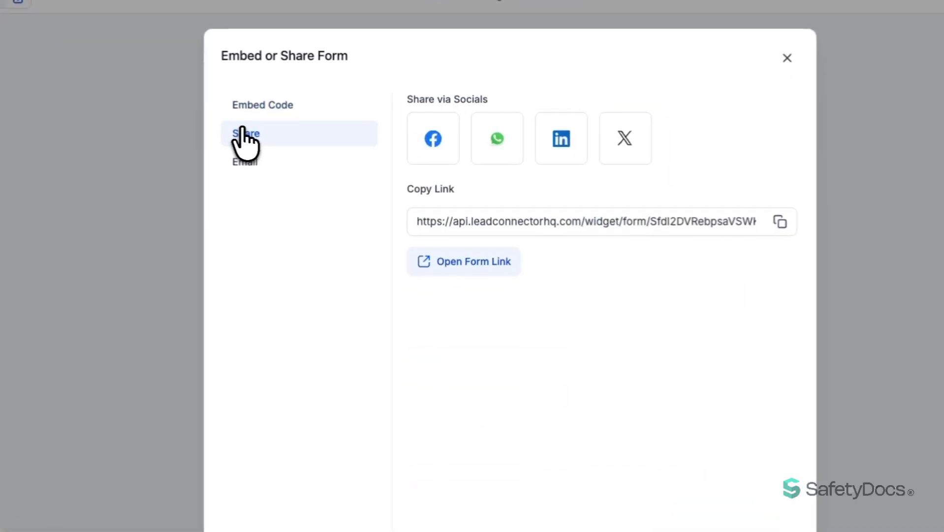
click(258, 159)
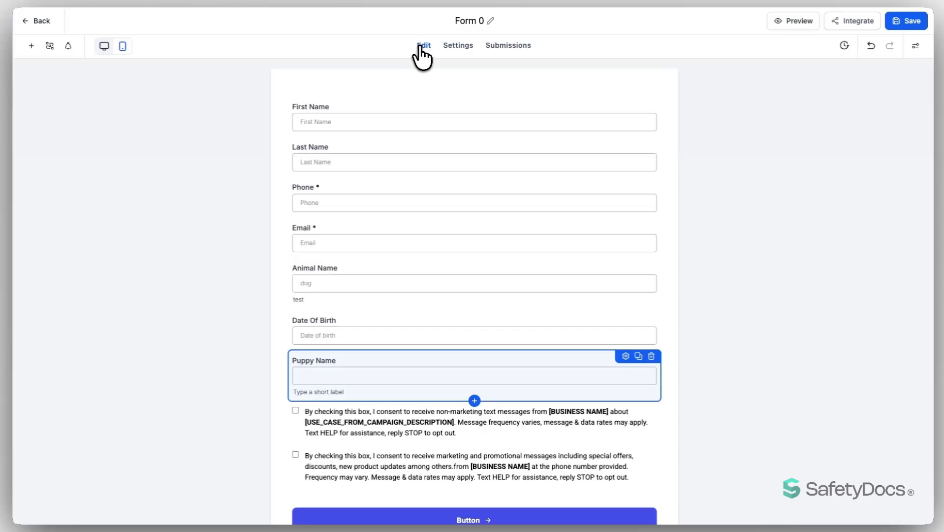
Step: In the form settings, try Redirect to URL and Order Confirmation as the On Submit action and return to Redirect to URL
click(457, 46)
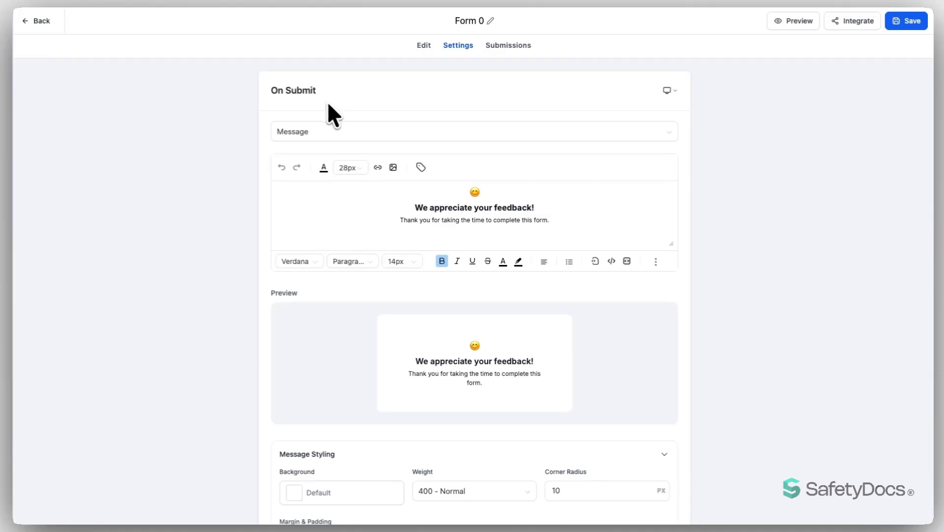
click(347, 137)
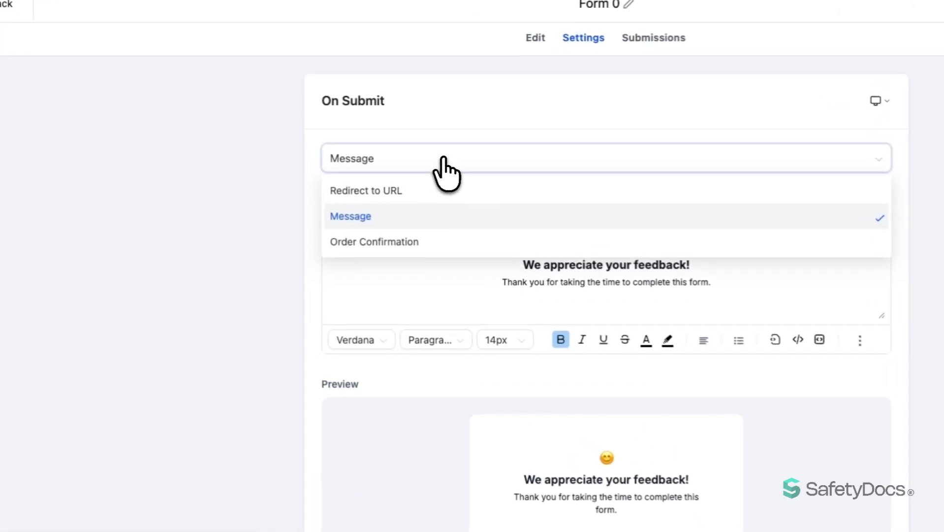
click(383, 192)
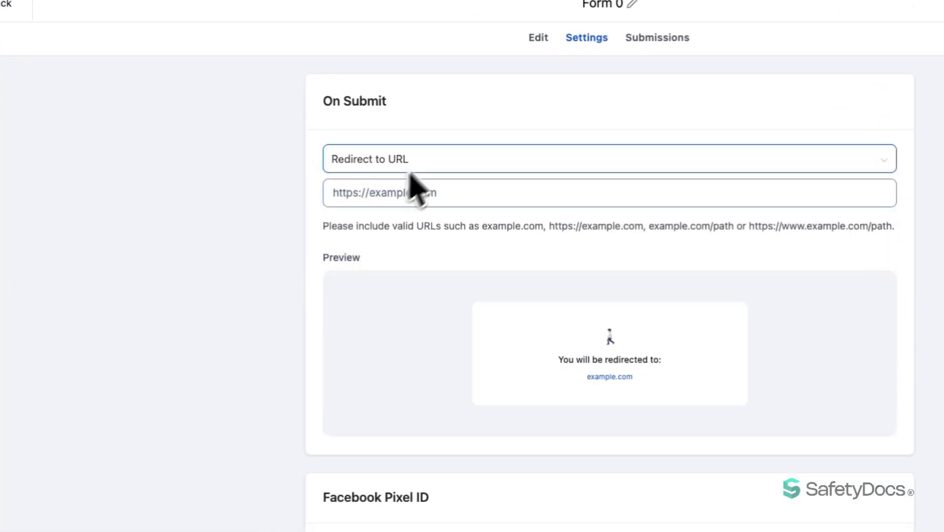
click(436, 159)
click(399, 244)
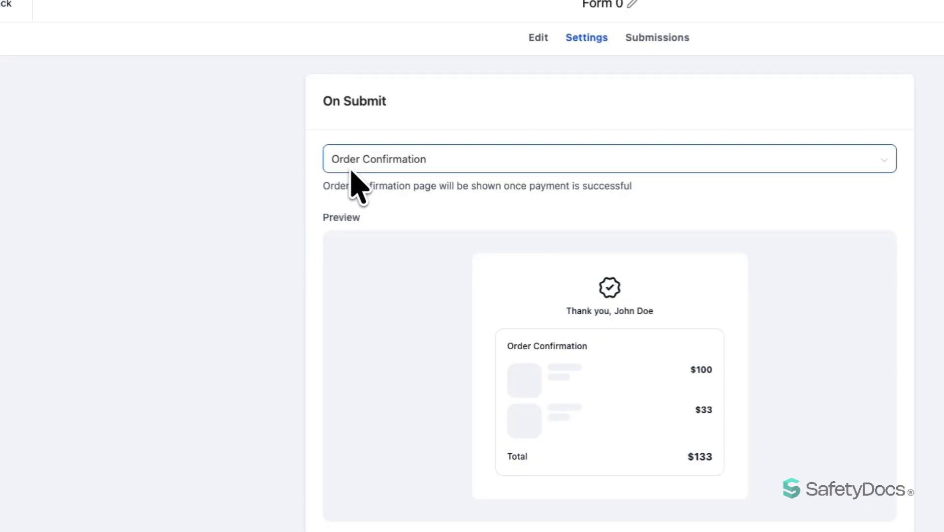
click(388, 160)
click(386, 188)
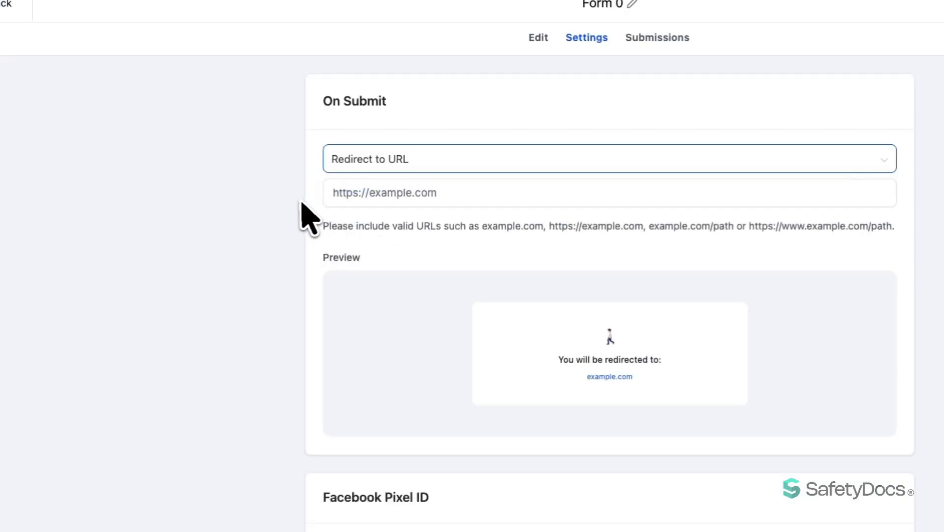
click(425, 192)
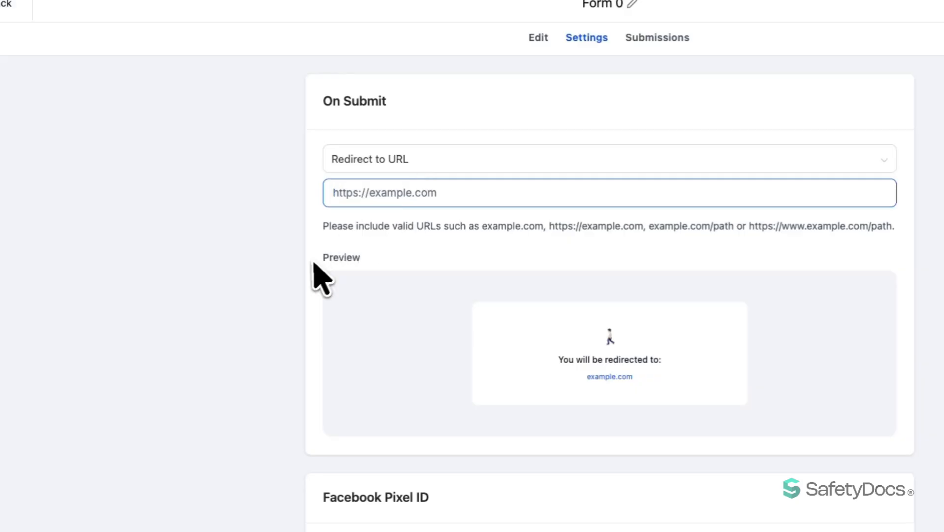
Step: Enable Sticky Contact and Create Conversation on Submission in the Form Settings section
scroll(311, 266, down, 5)
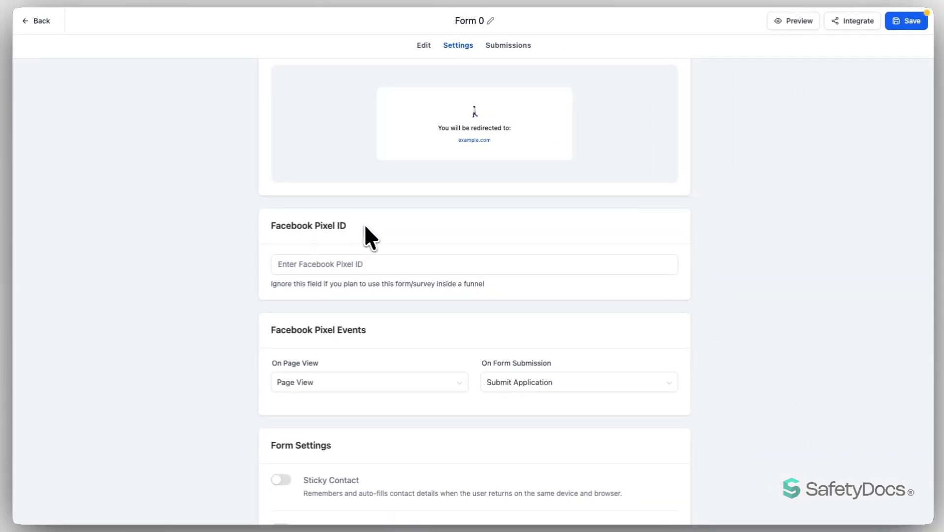
scroll(375, 331, down, 3)
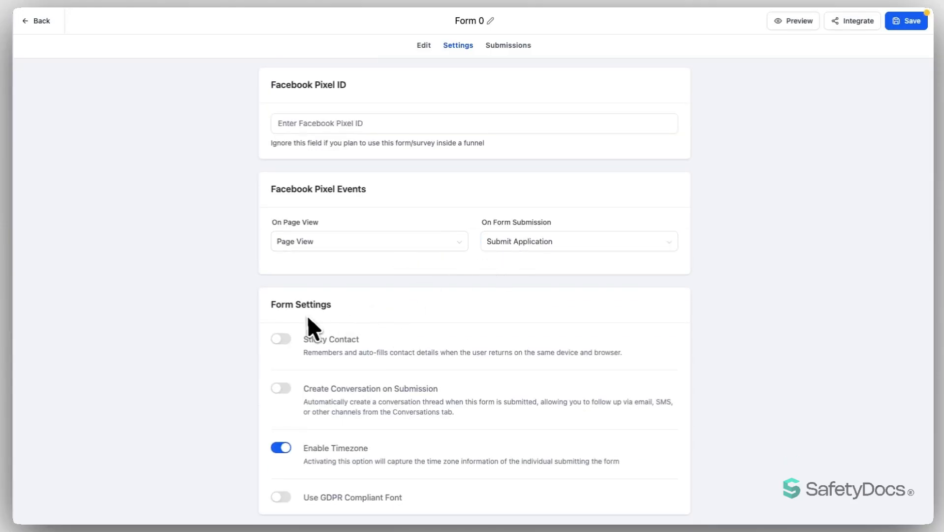
click(282, 340)
scroll(347, 296, down, 1)
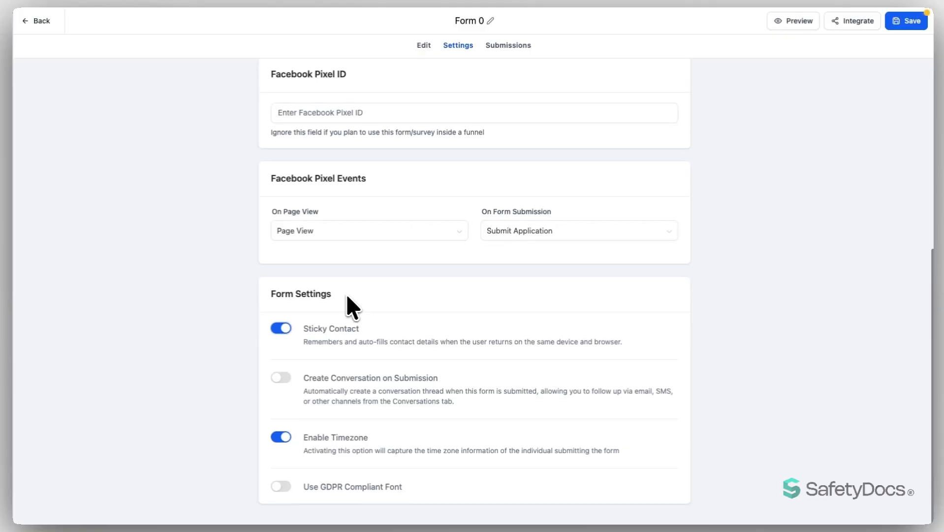
click(282, 377)
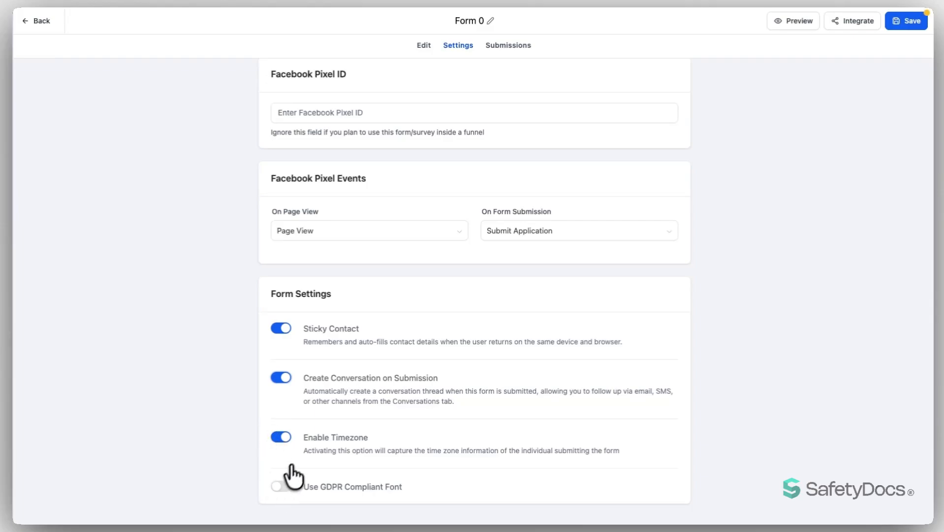
Step: Set the On Submit action to Message, select its thank-you text and review the message styling options
scroll(292, 465, up, 6)
click(351, 130)
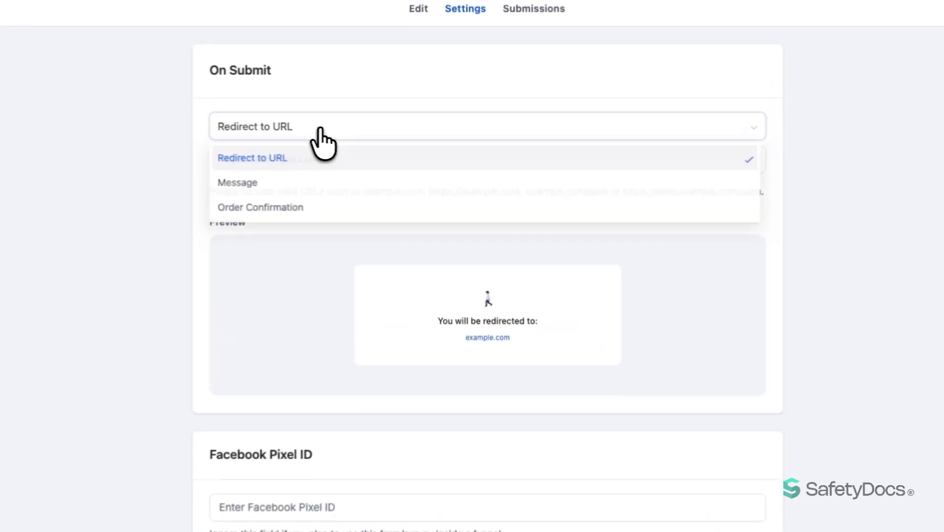
click(278, 182)
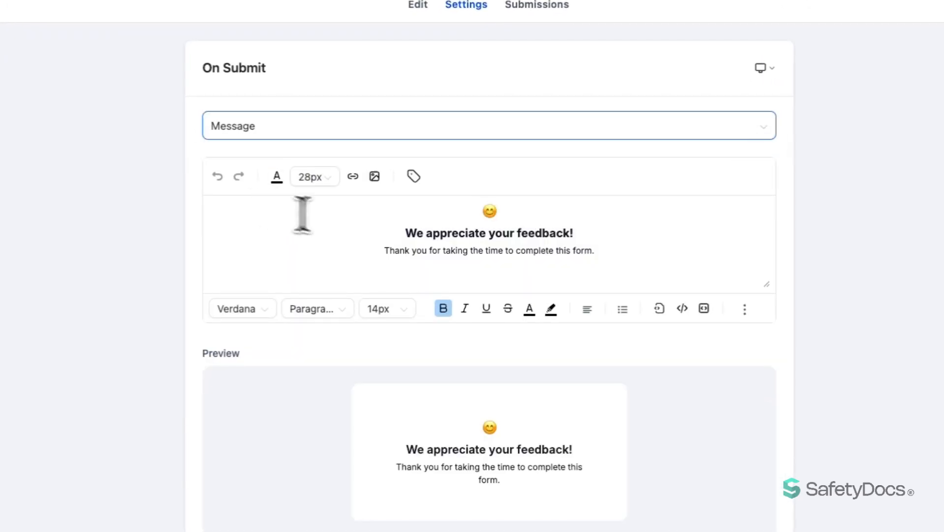
drag(396, 230, 618, 255)
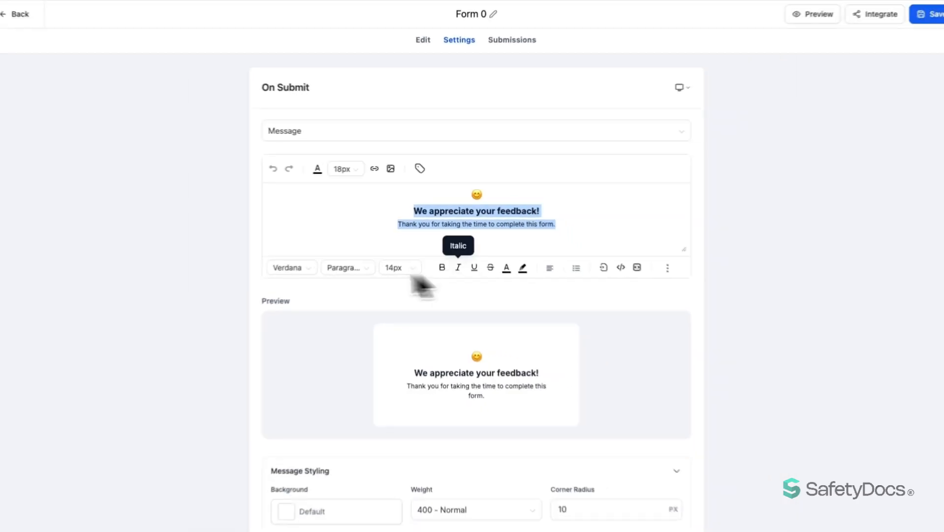
scroll(256, 301, down, 4)
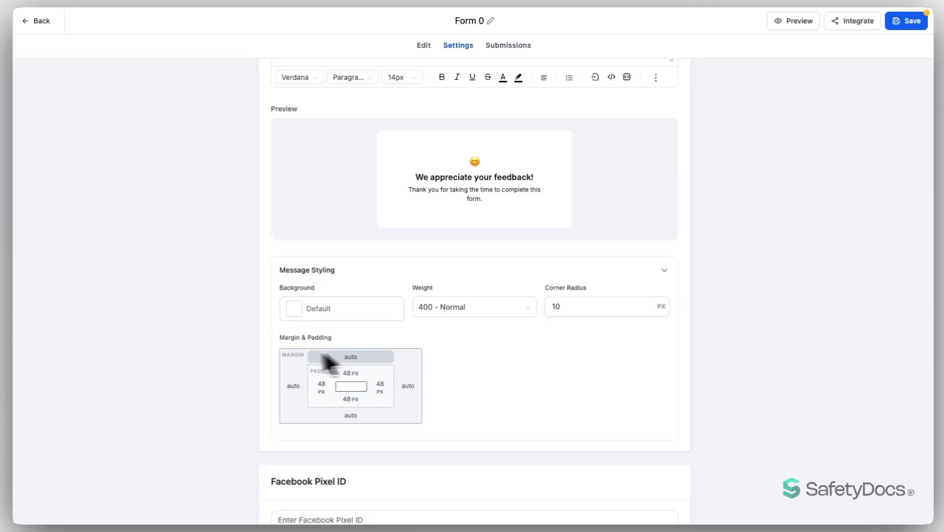
scroll(394, 246, up, 4)
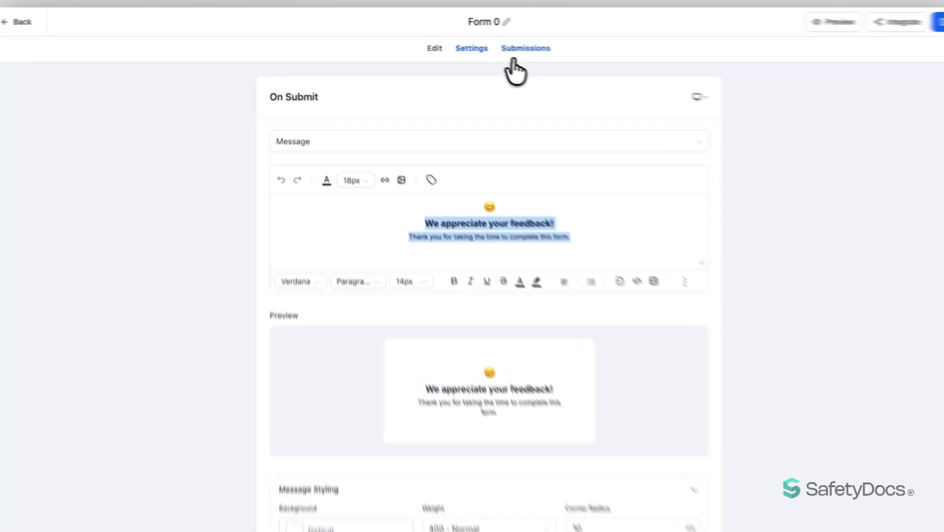
Step: Check the form's submissions list and version history, return to the form editor and save the form
click(496, 47)
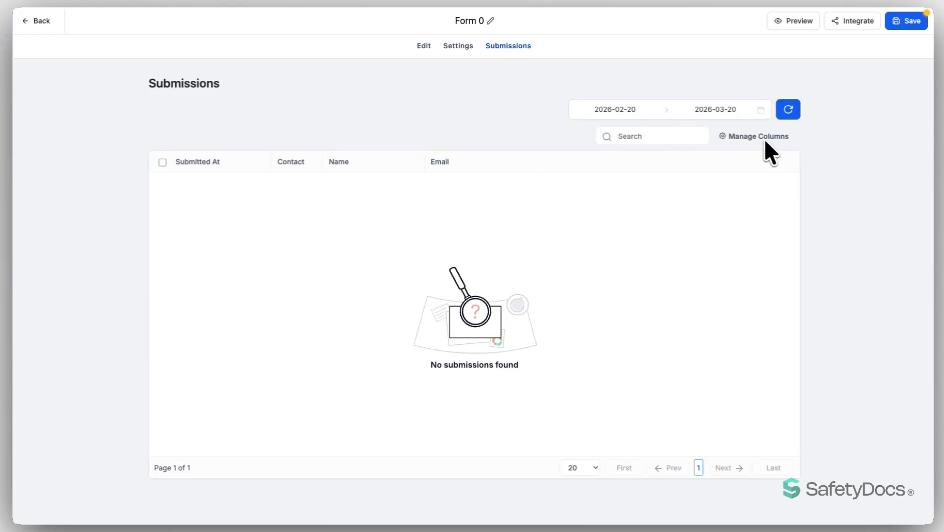
click(423, 45)
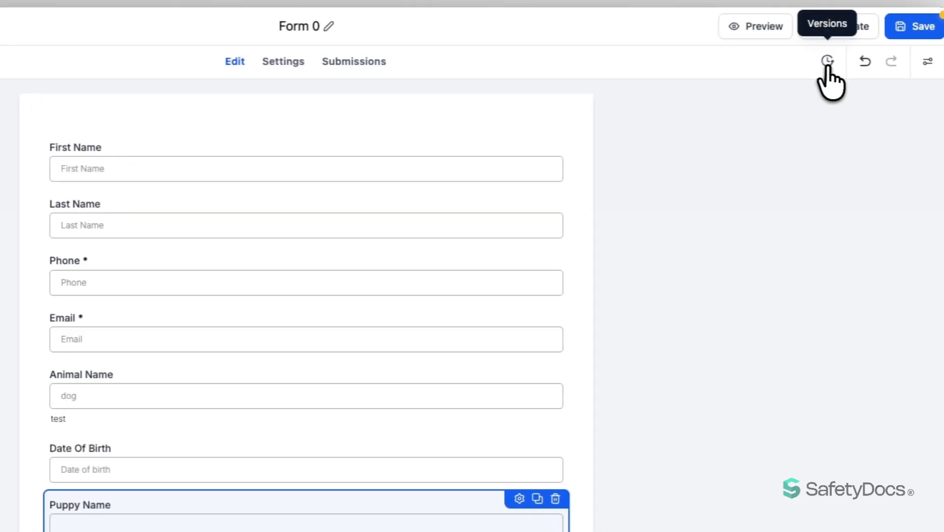
click(825, 62)
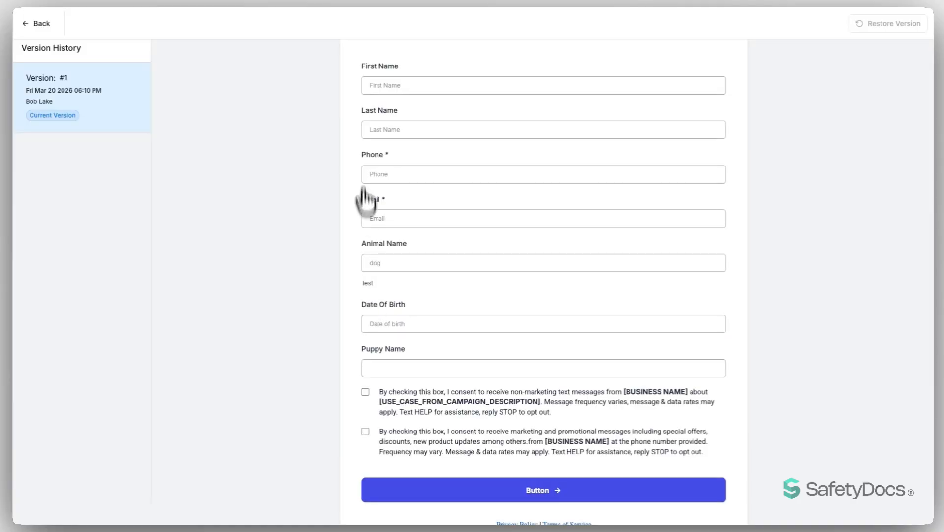
click(36, 23)
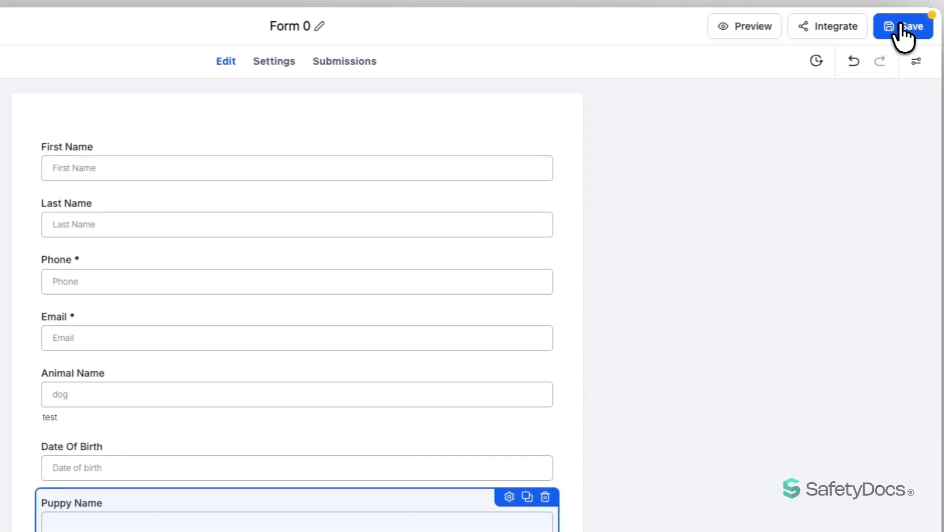
click(910, 20)
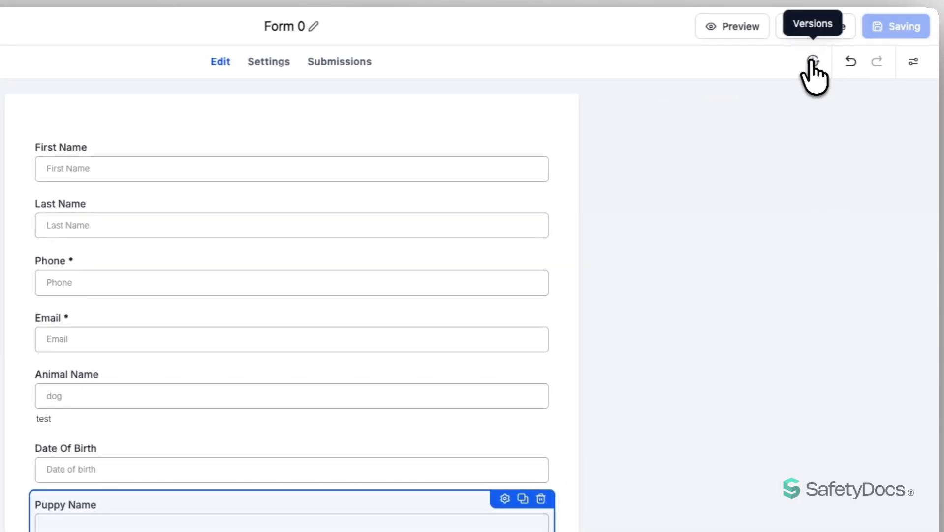
Step: Restore version #1 of the form from its version history, check the current version #3 and return to the editor
click(813, 60)
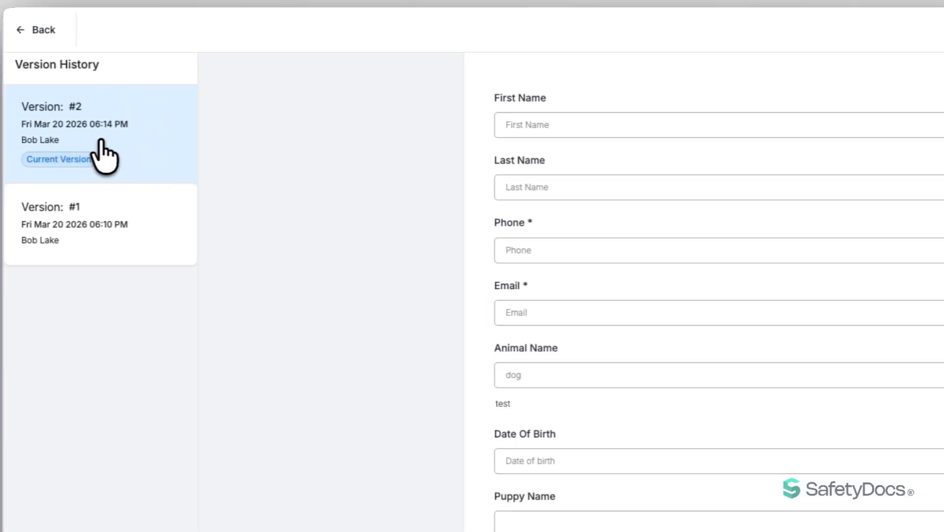
click(111, 214)
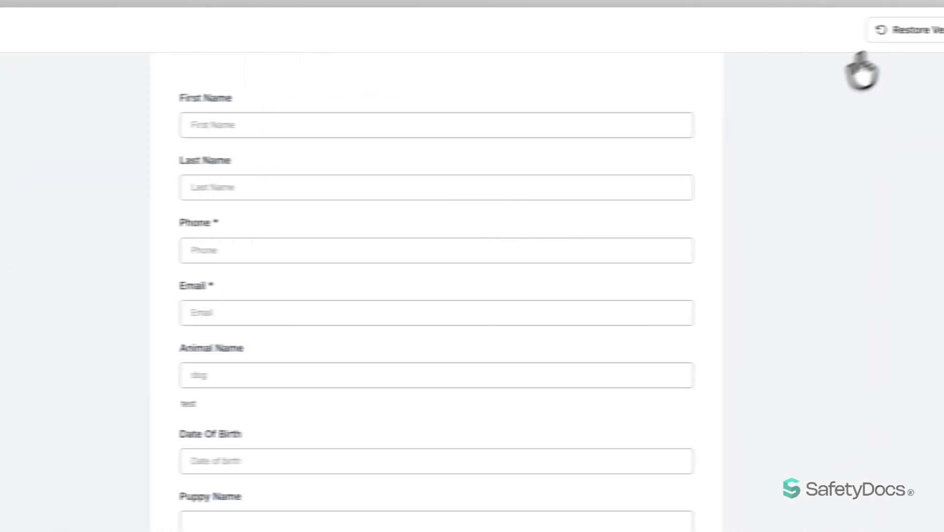
click(887, 34)
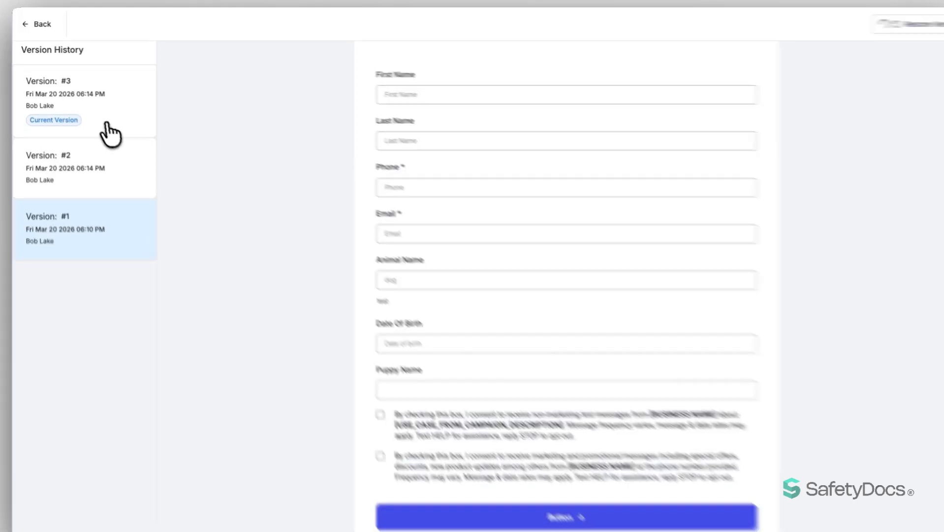
click(73, 109)
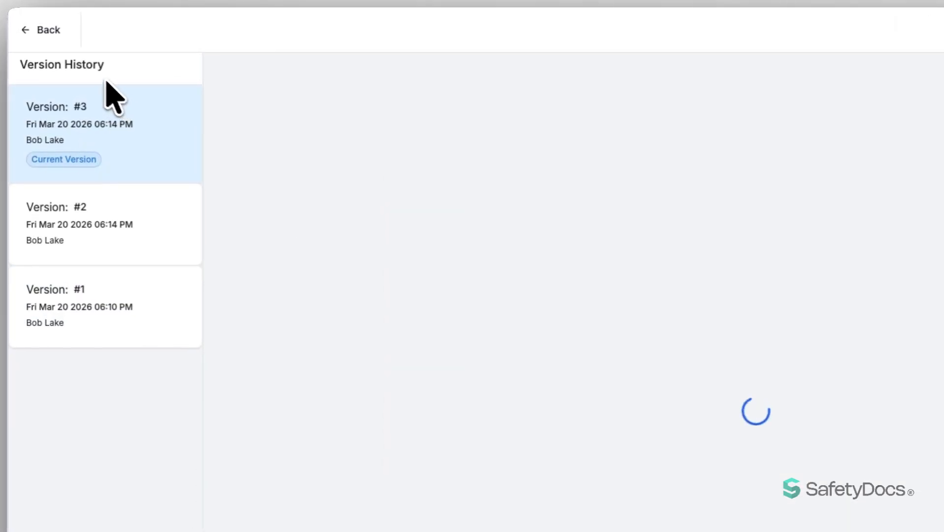
click(44, 32)
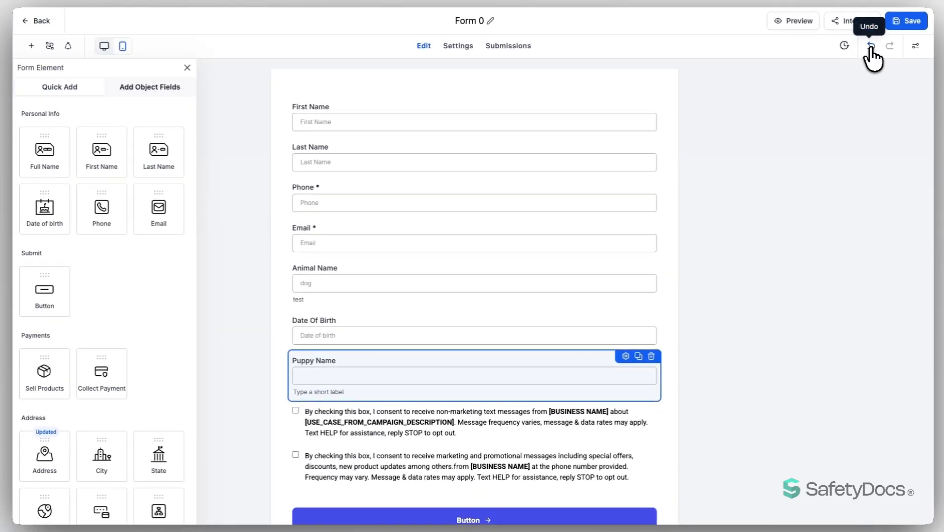
Step: Look through the Puppy Name field's general settings and the form's Styles, Themes and Advanced options
click(915, 47)
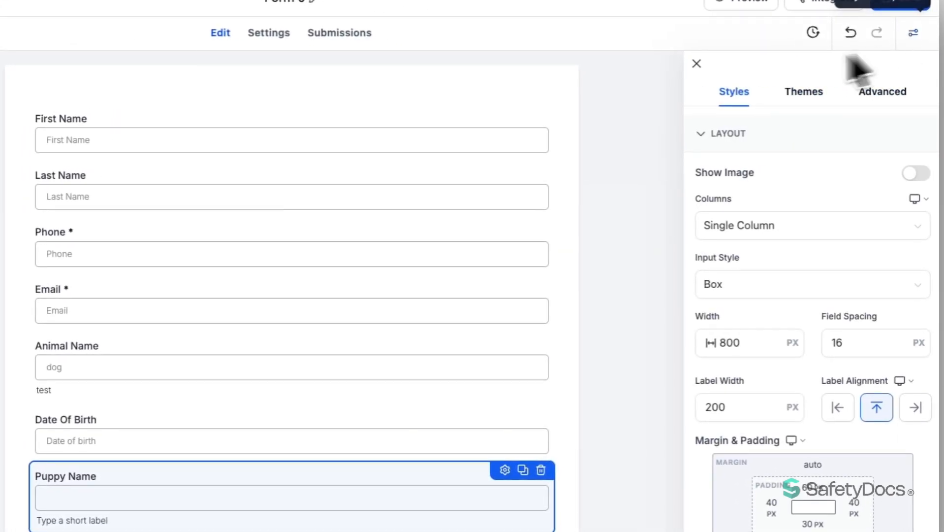
click(697, 63)
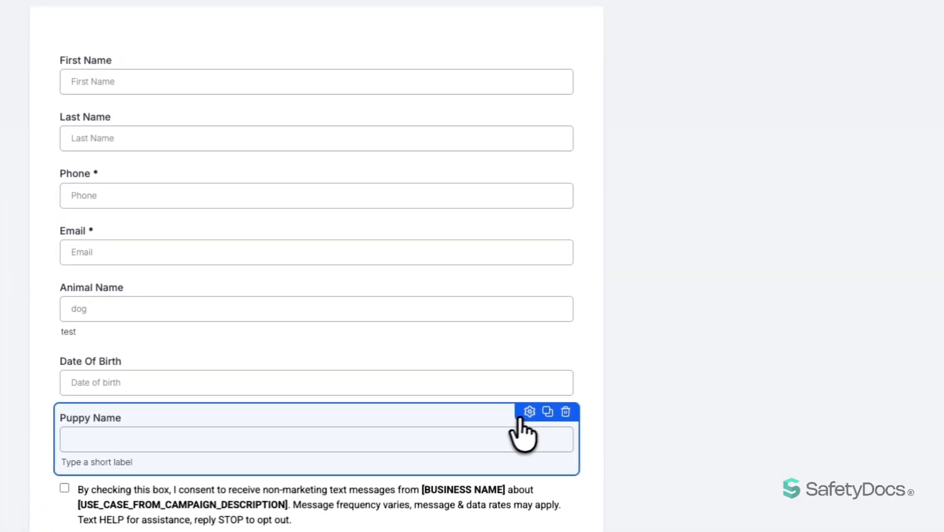
click(523, 427)
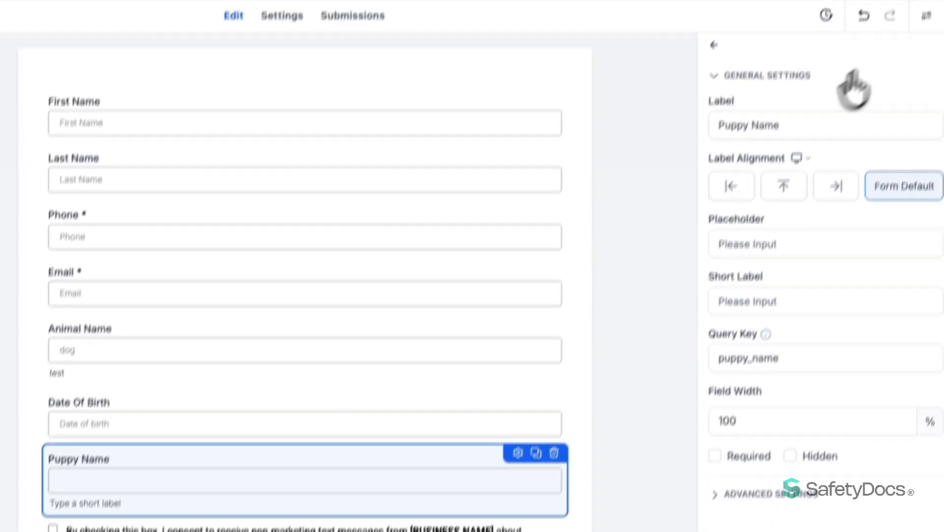
click(925, 15)
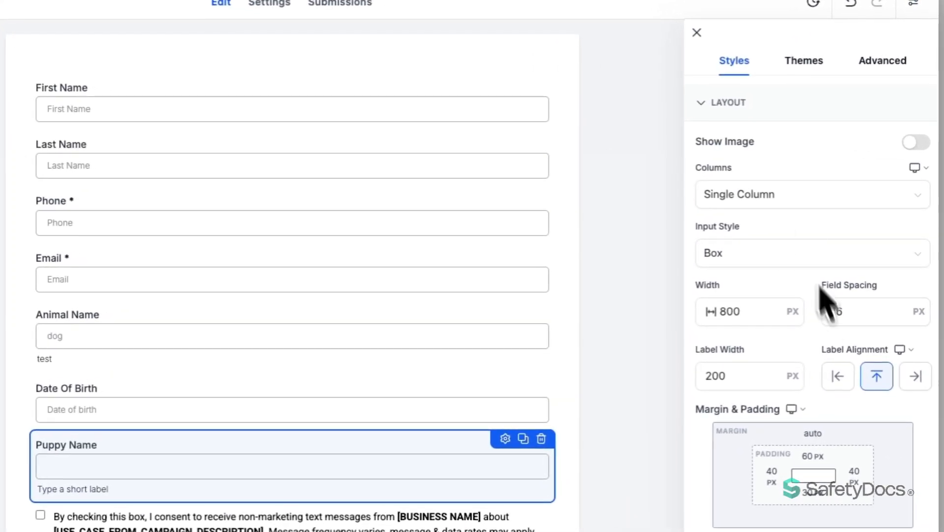
click(804, 65)
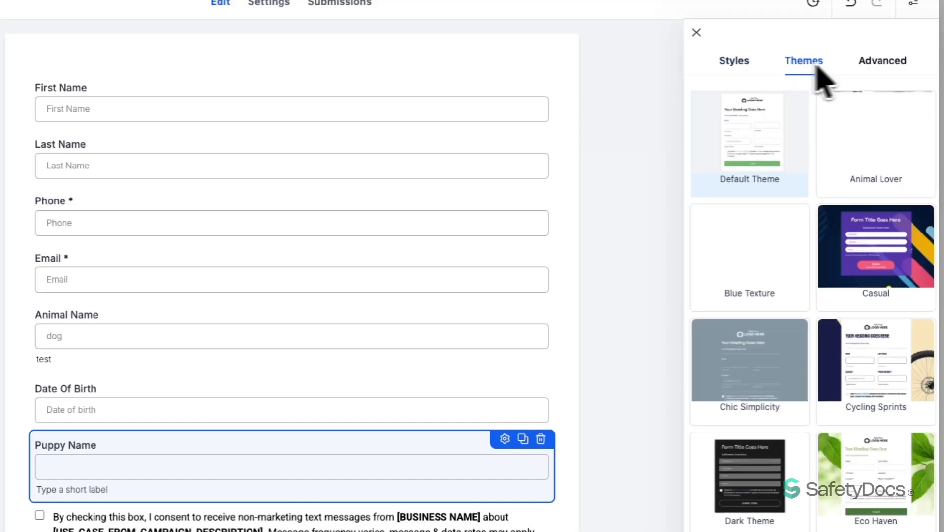
click(868, 62)
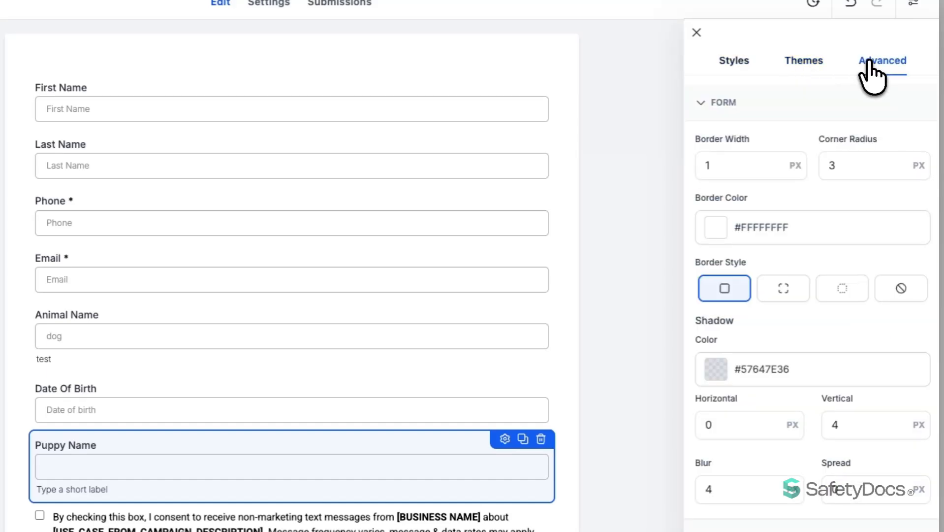
Step: Apply the Blue Texture theme to the form
click(791, 60)
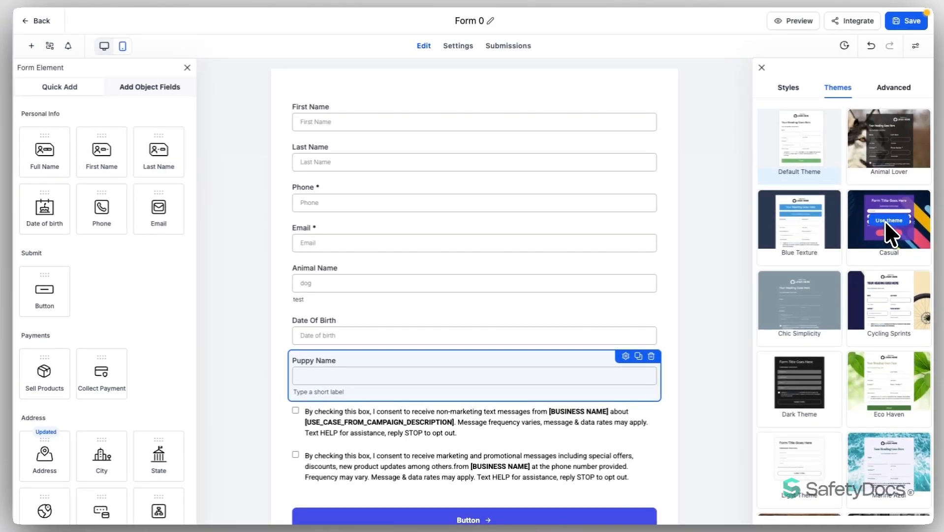
mouse_move(799, 222)
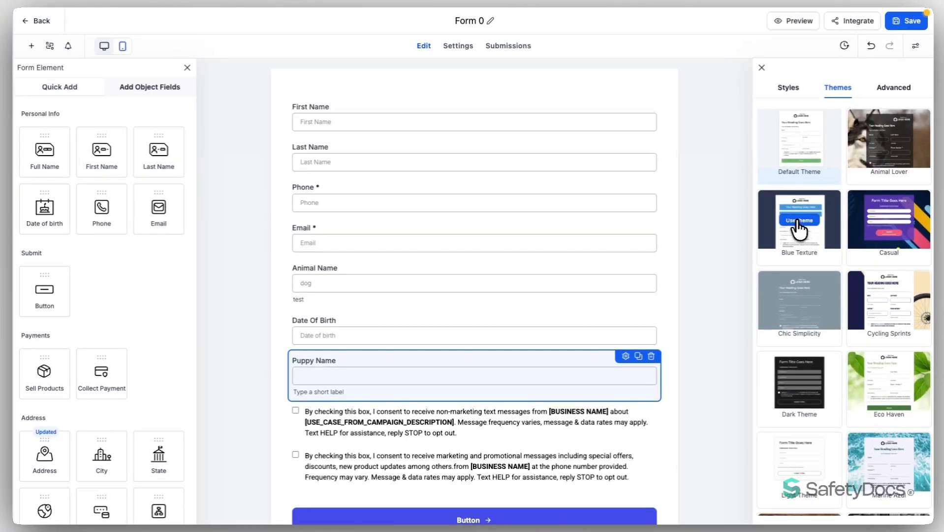
click(798, 222)
click(579, 298)
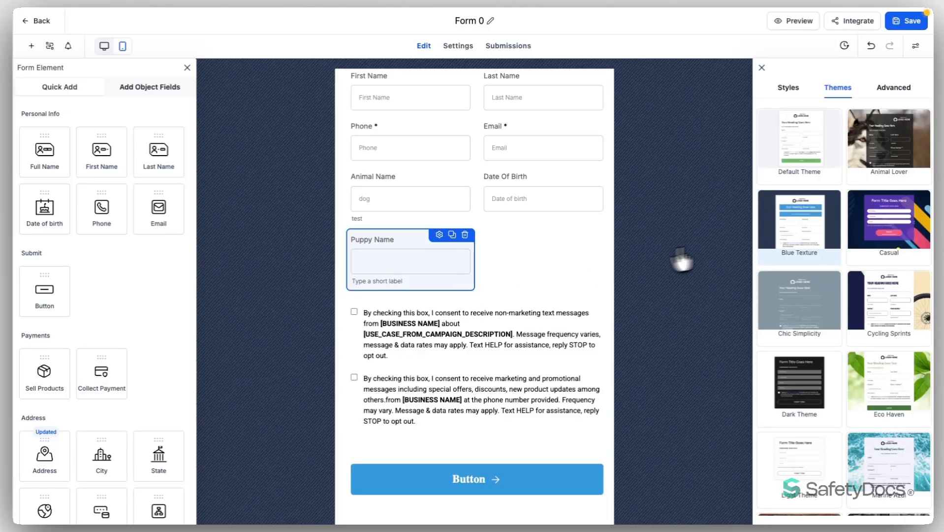
mouse_move(803, 211)
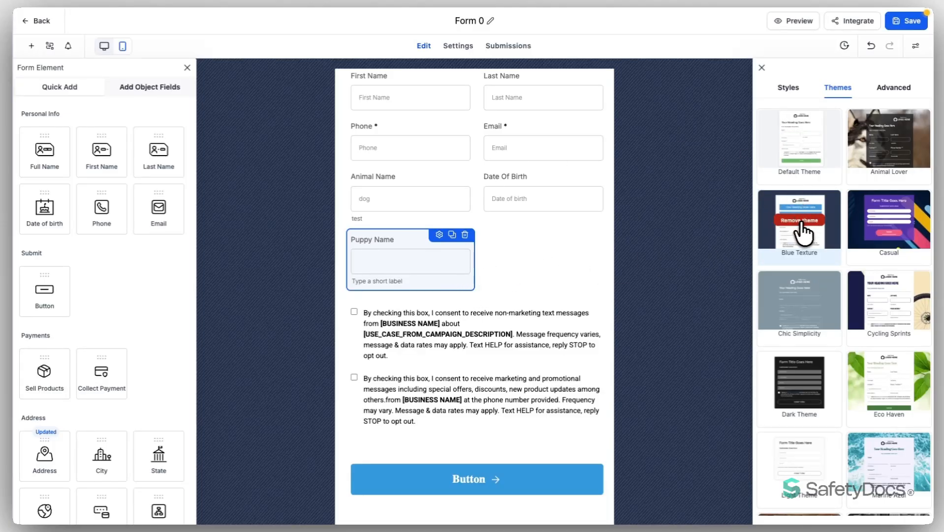
mouse_move(810, 160)
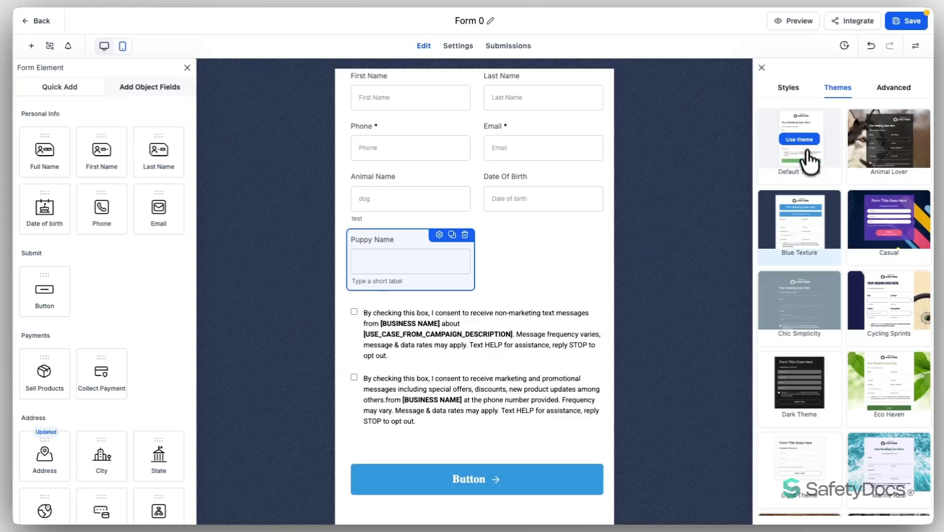
Step: Try the Show Image option in the form's layout styles and turn it off again
click(789, 94)
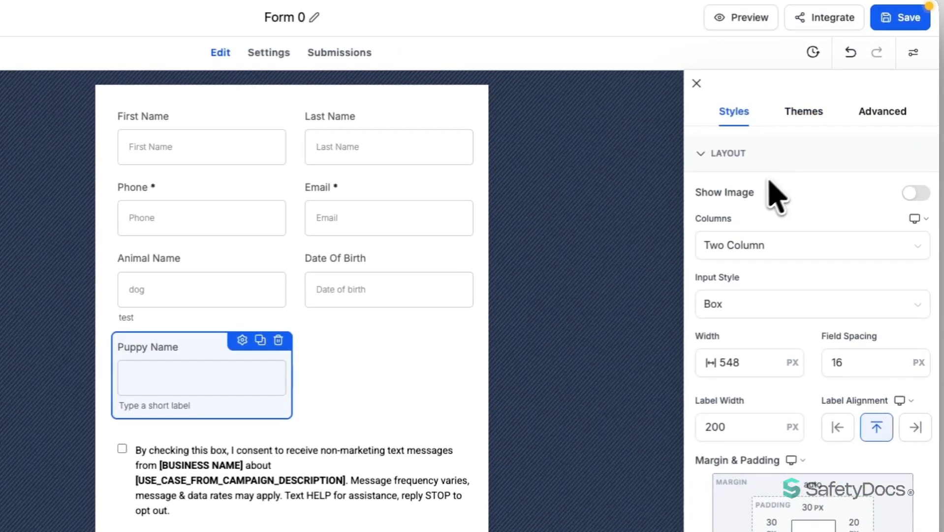
click(916, 193)
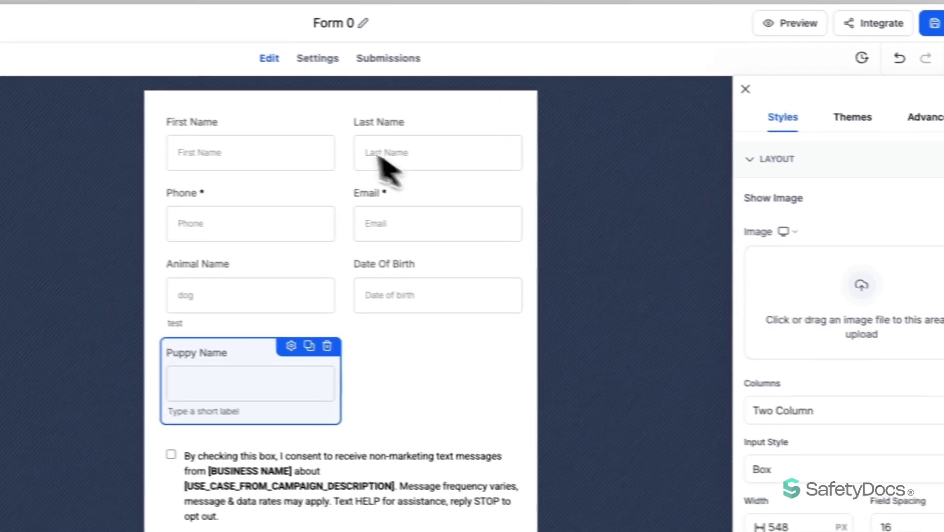
click(916, 154)
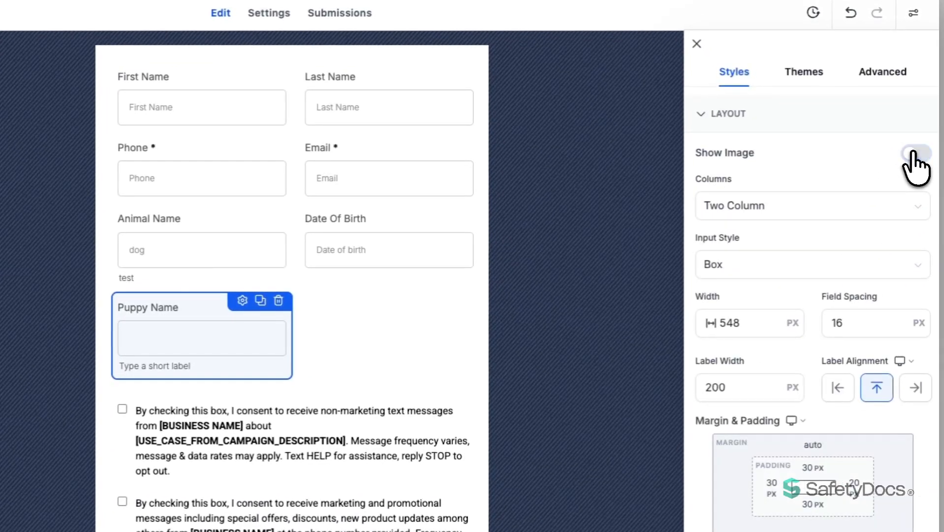
Step: Try the Two Column and Single Line layouts and set the form's Columns option to Single Column
click(775, 206)
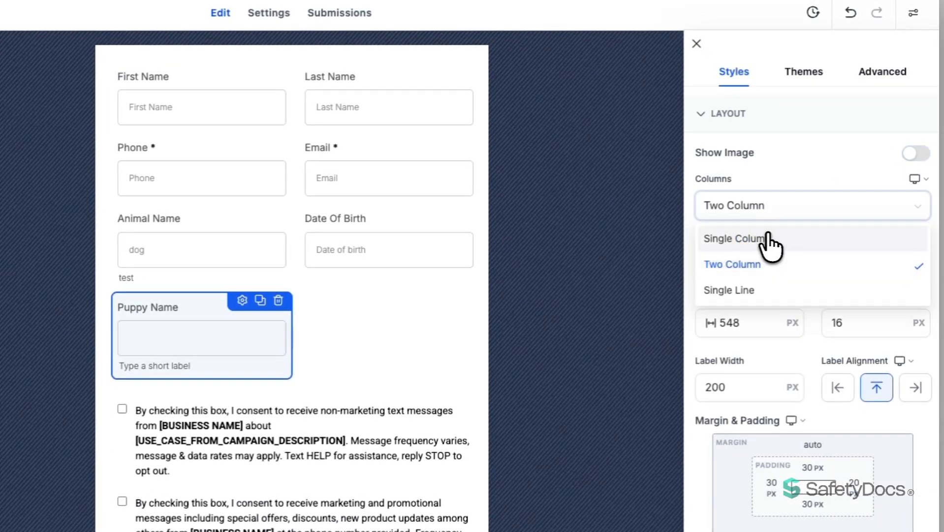
click(770, 239)
click(778, 209)
click(763, 264)
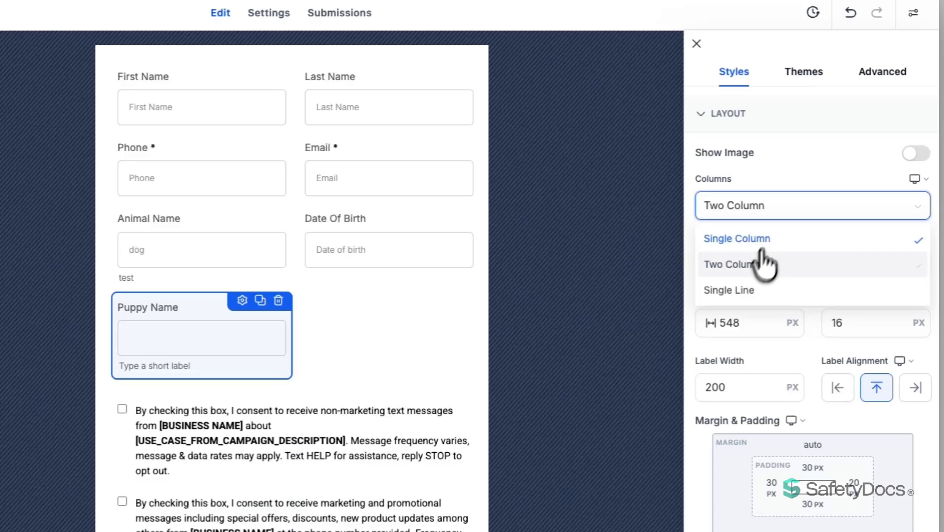
click(780, 211)
click(739, 292)
click(751, 207)
click(733, 236)
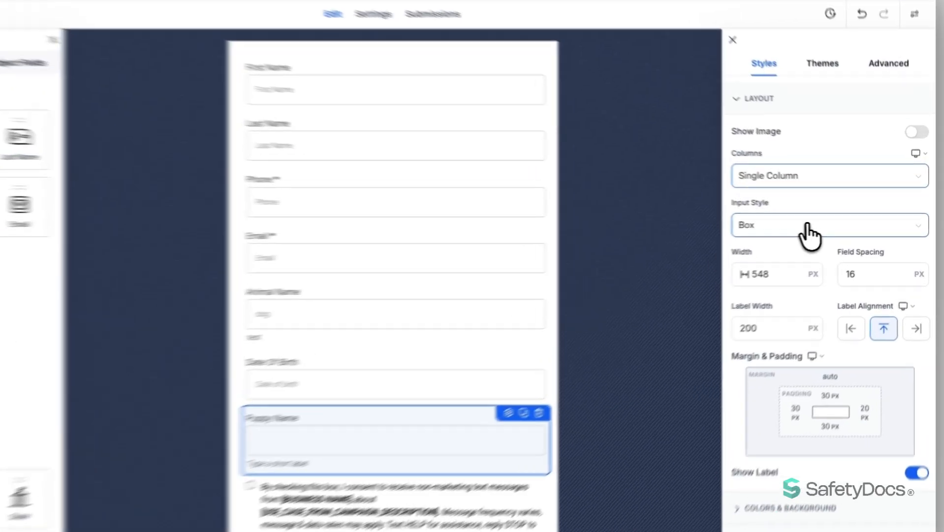
Step: Change the form's input style to Line and set its width to 700 px
click(807, 226)
click(762, 271)
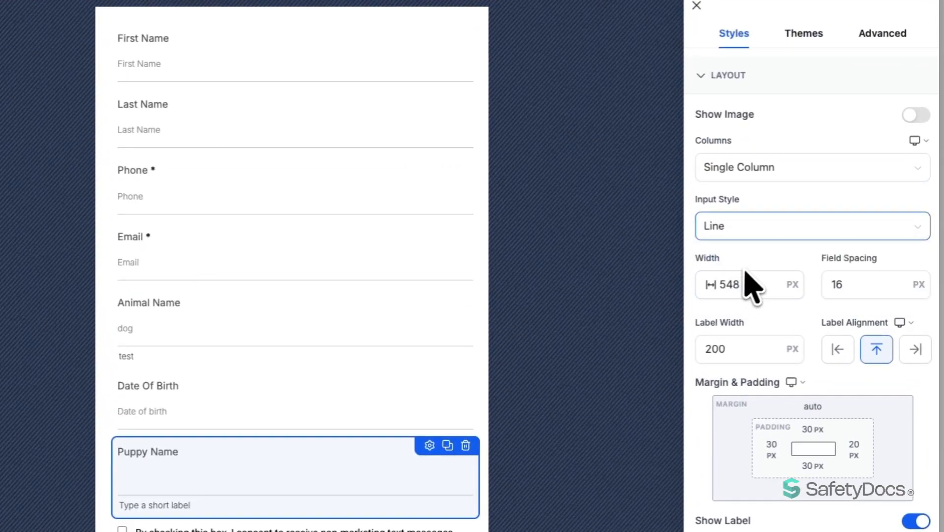
scroll(759, 240, down, 1)
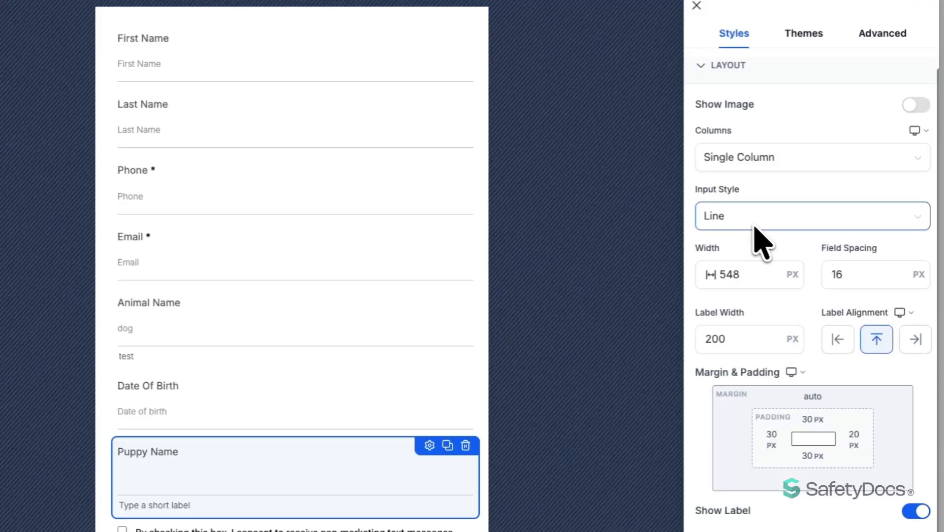
click(736, 276)
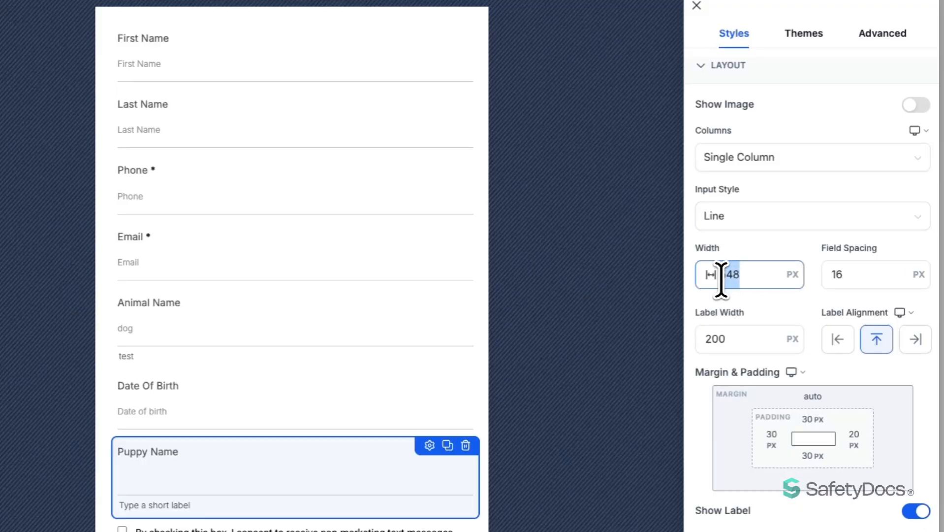
text(700)
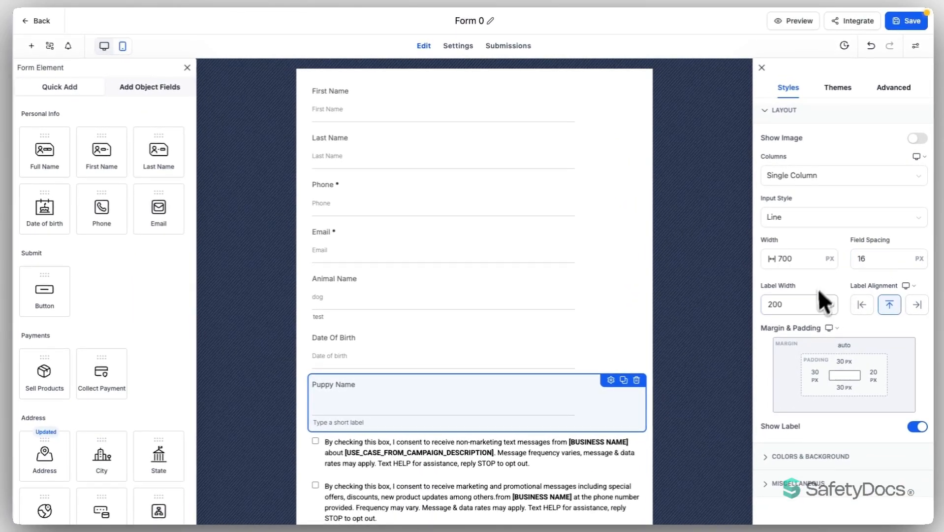
click(796, 306)
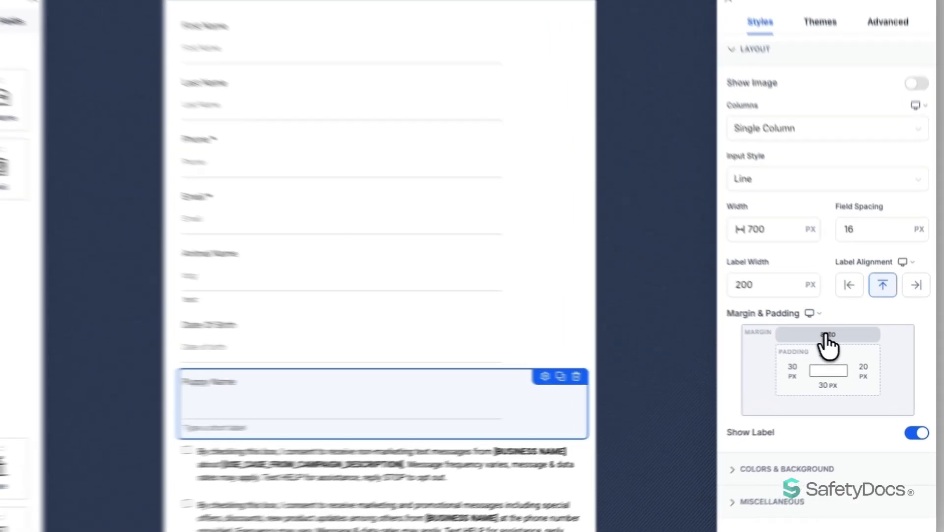
Step: Set the form's top margin to 18 px and its top padding to 36 px
click(845, 347)
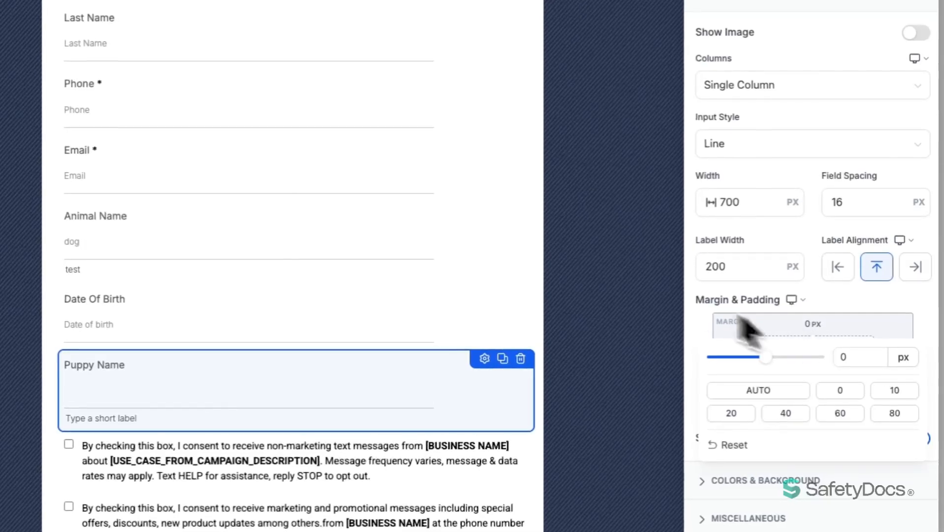
drag(764, 357, 792, 350)
click(825, 302)
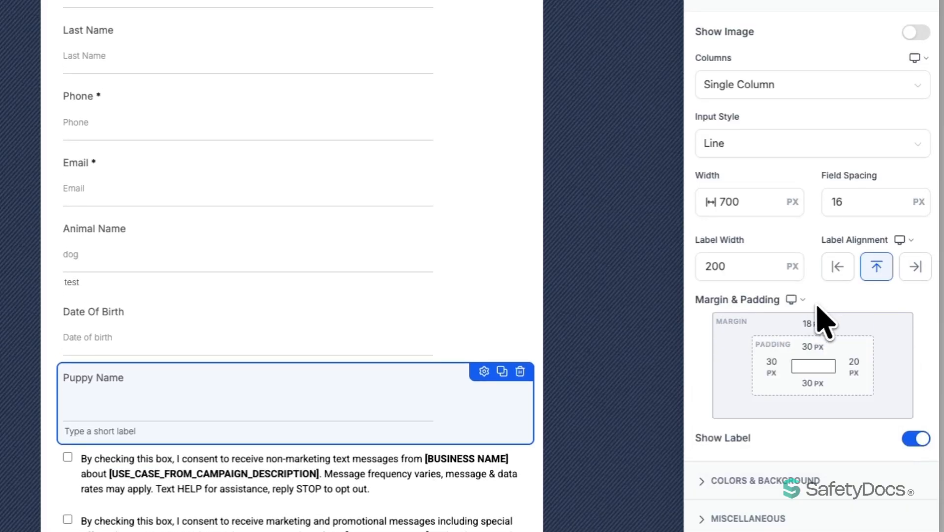
click(812, 347)
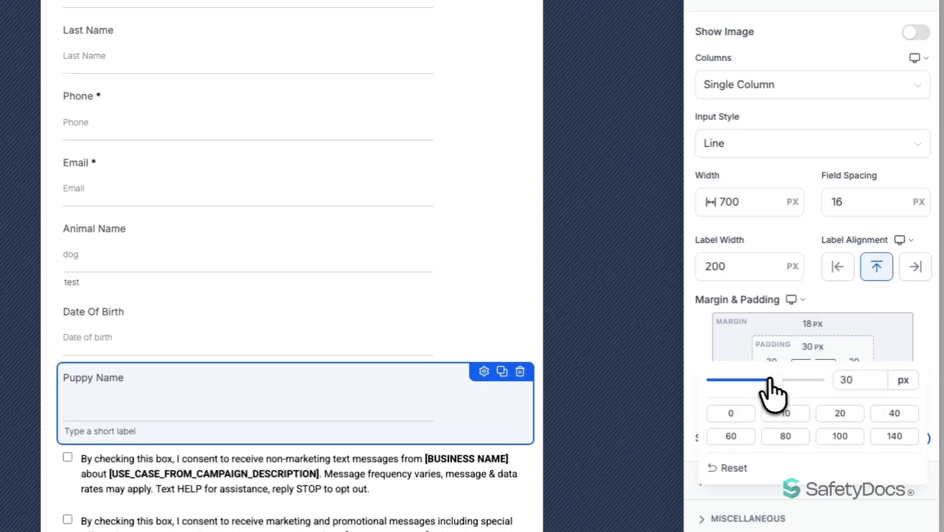
mouse_move(776, 379)
mouse_down()
mouse_move(797, 379)
mouse_move(775, 380)
mouse_move(787, 380)
mouse_up()
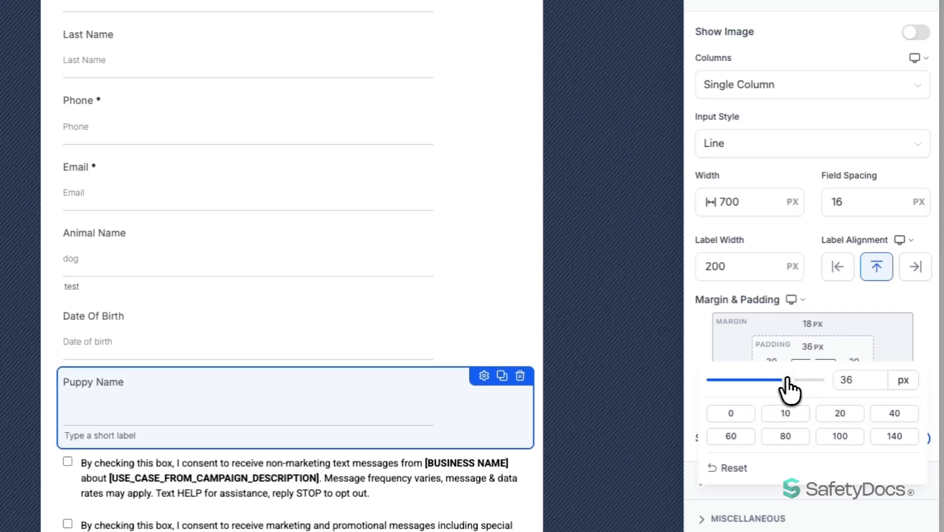
Step: Try 10 px for the form's right and left padding
click(854, 357)
click(848, 362)
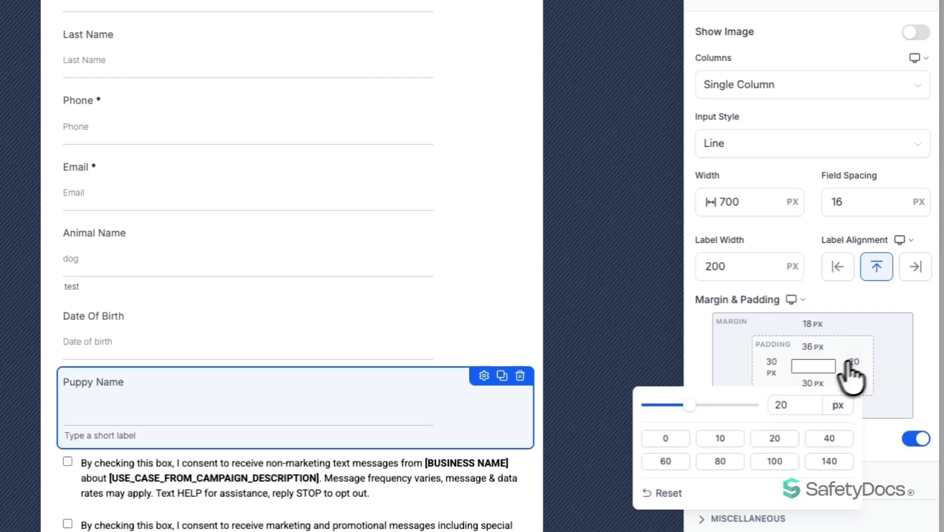
click(719, 437)
click(771, 367)
click(768, 369)
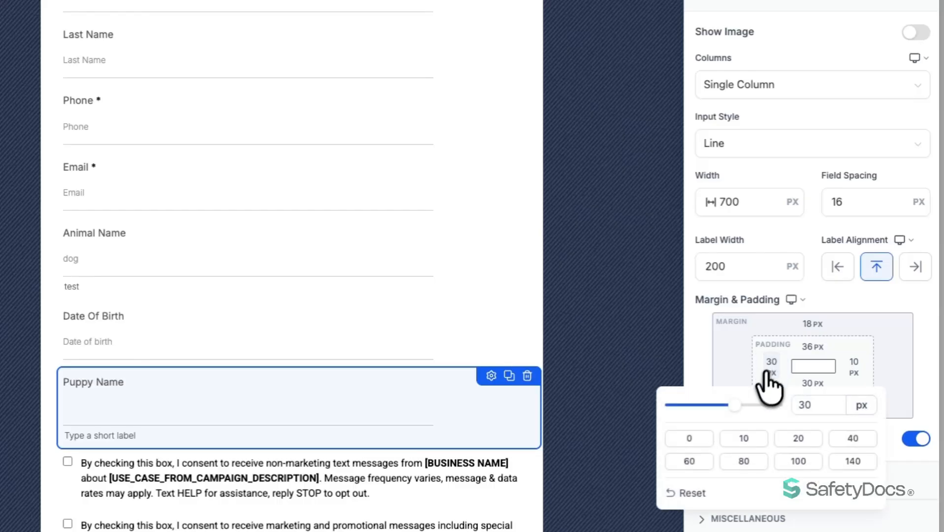
click(741, 440)
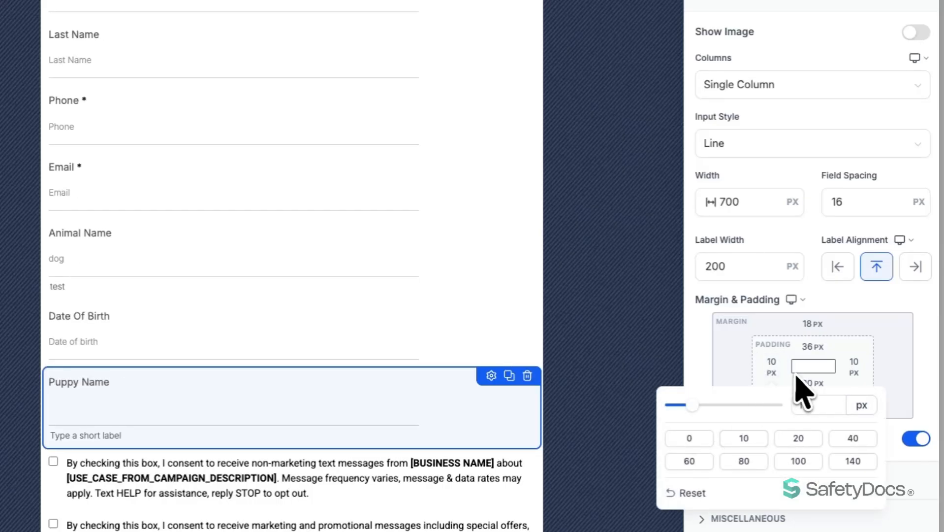
Step: Set the form's left and right padding to 40 px
click(852, 438)
click(856, 371)
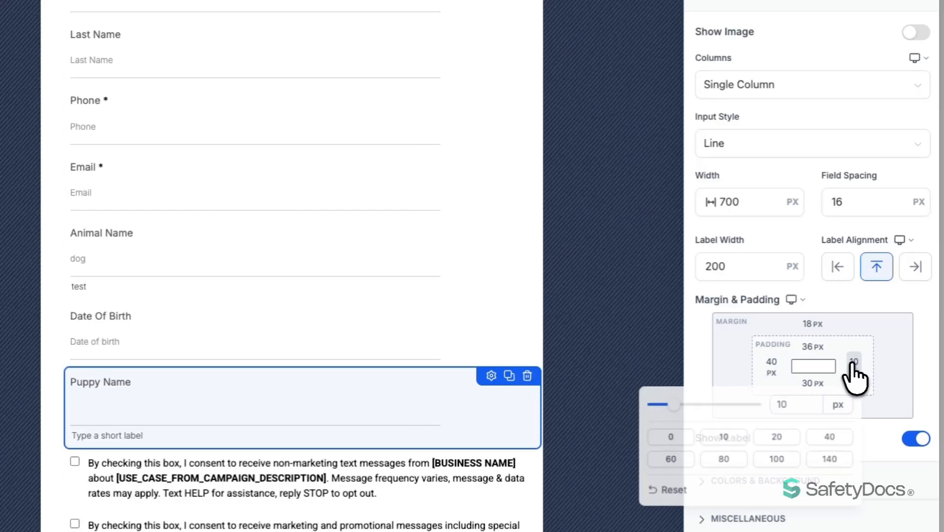
click(827, 438)
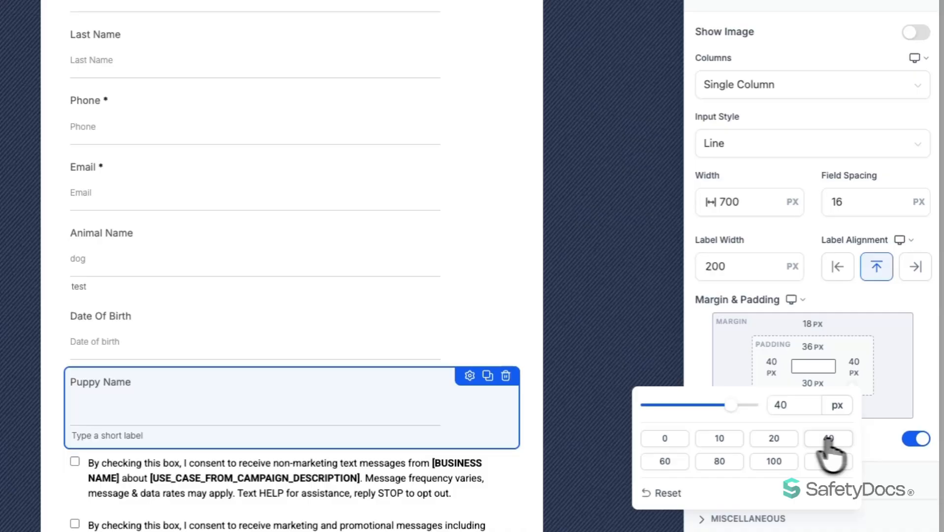
click(879, 455)
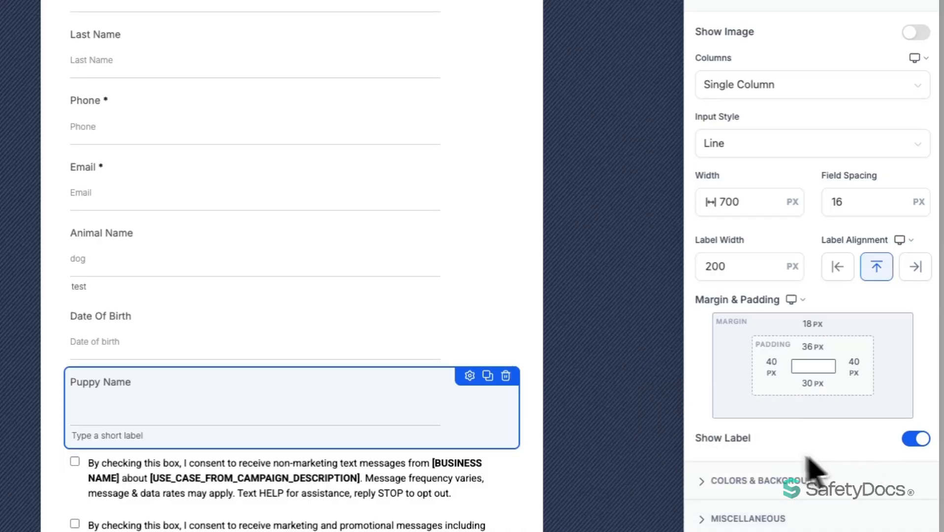
Step: Hide the form's field labels with the Show Label option and turn them on again
click(916, 439)
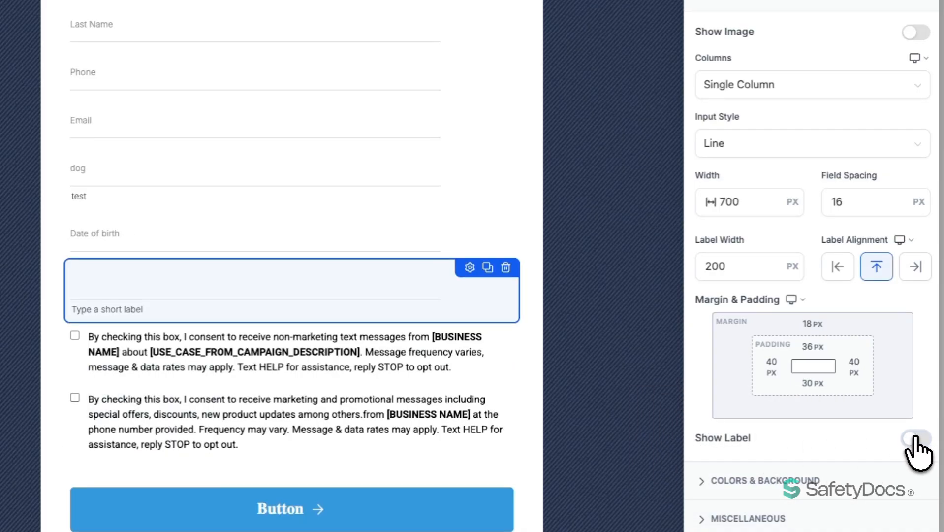
click(916, 438)
Step: Try the brand blue #375E97 as the form's background color and change it back to white
click(832, 480)
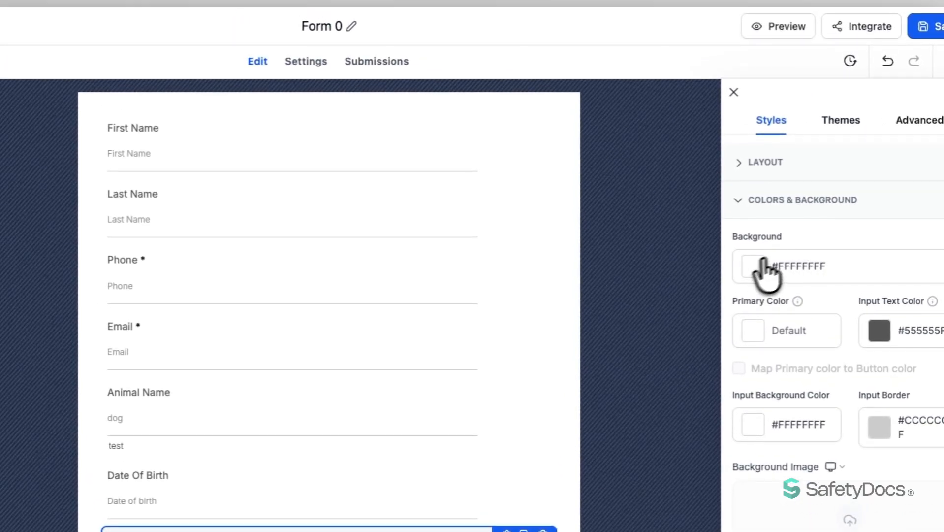
click(753, 256)
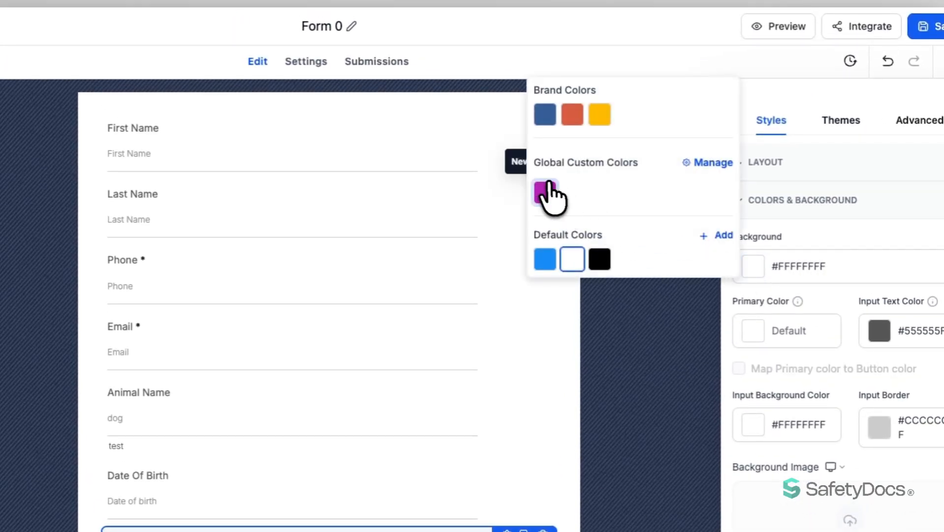
click(544, 113)
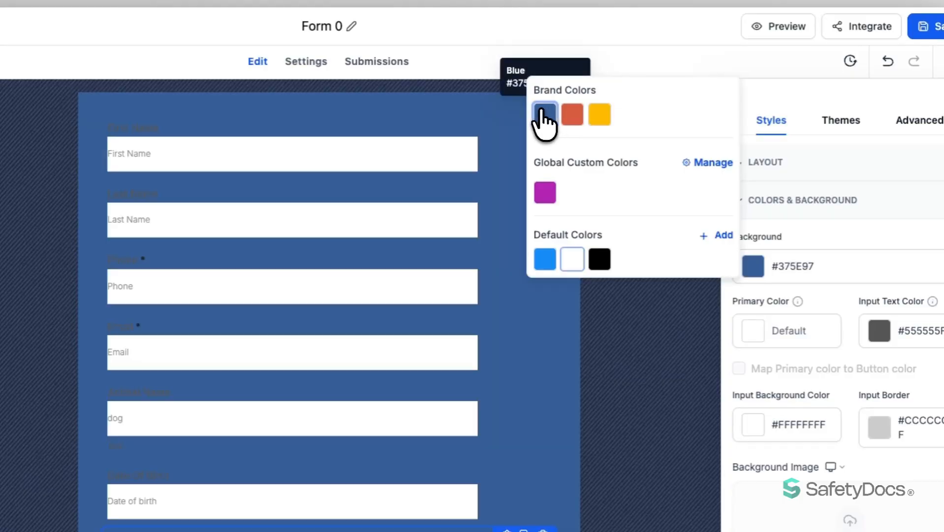
click(572, 260)
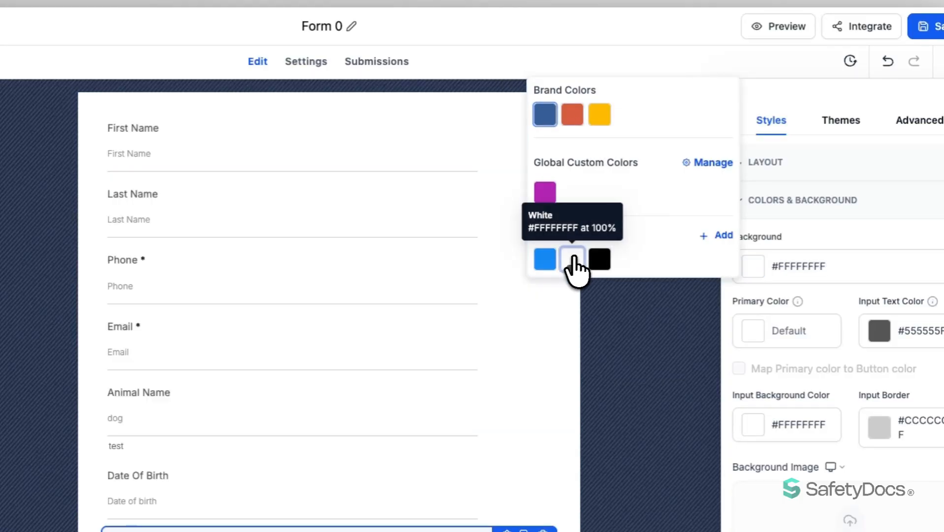
Step: Save the new color #F5F2F2 among the default colors and set the form's background back to white #FFFFFFFF
click(720, 236)
drag(615, 162, 538, 103)
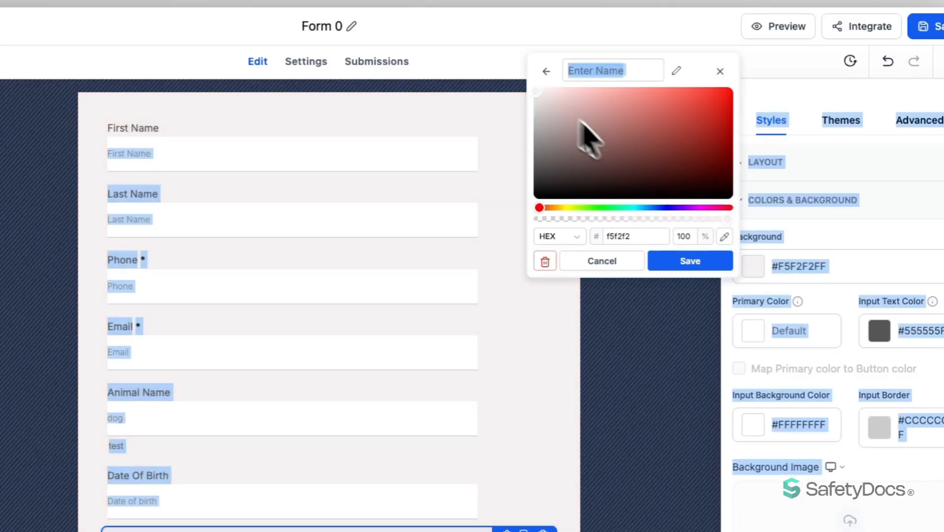
click(692, 261)
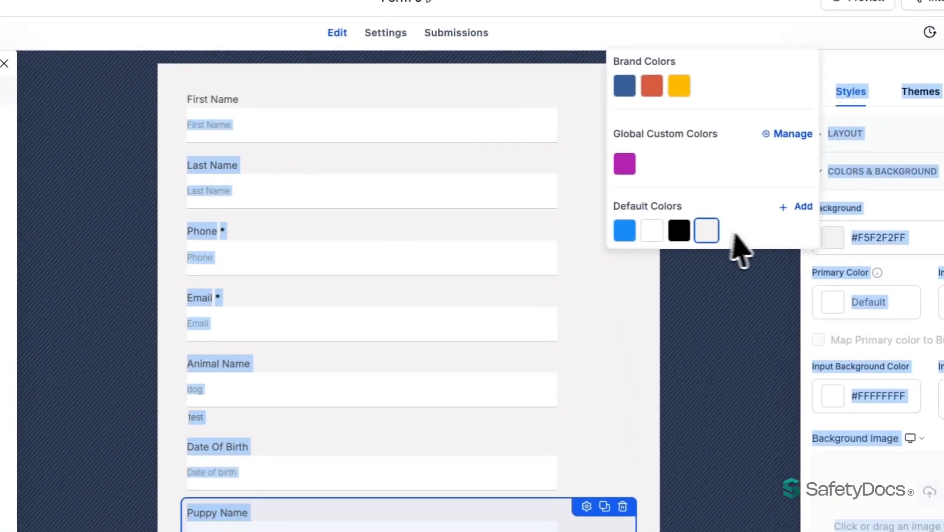
click(666, 259)
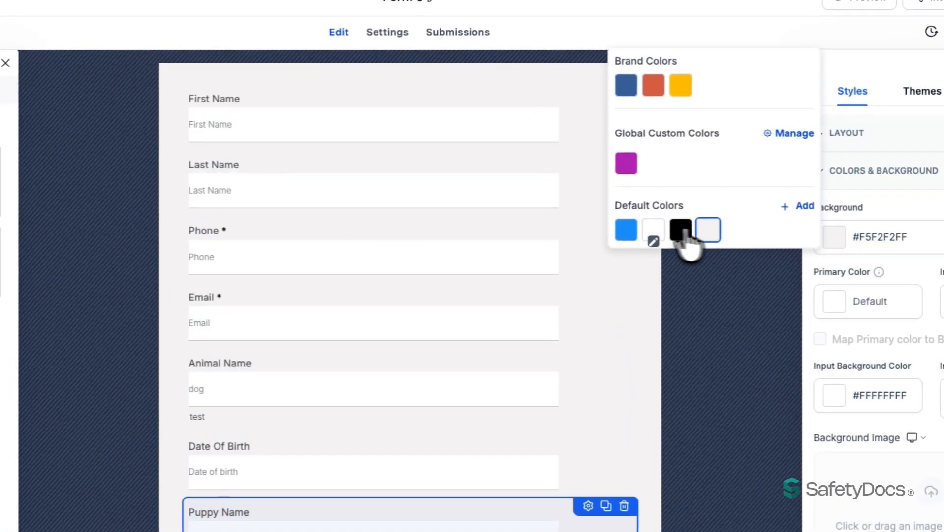
click(656, 234)
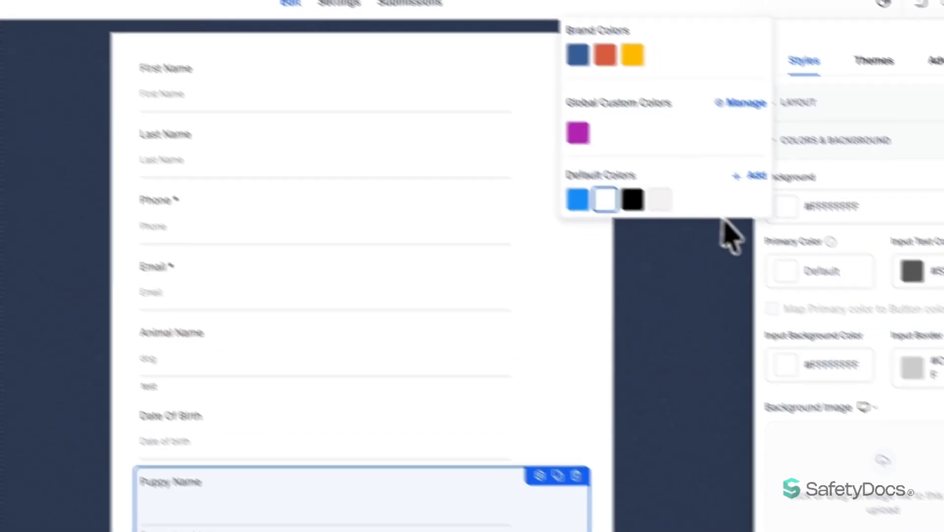
click(808, 208)
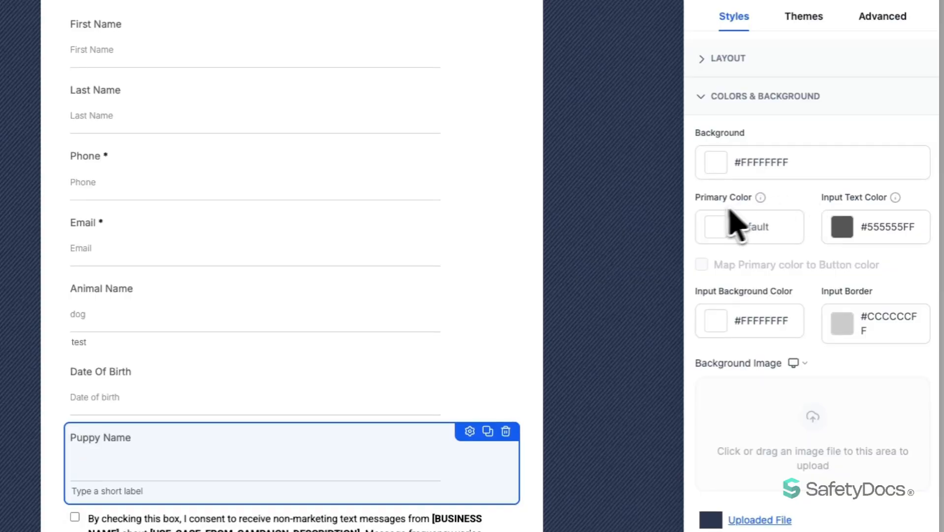
Step: Set the form's primary color to the default blue #188BF6FF
click(721, 227)
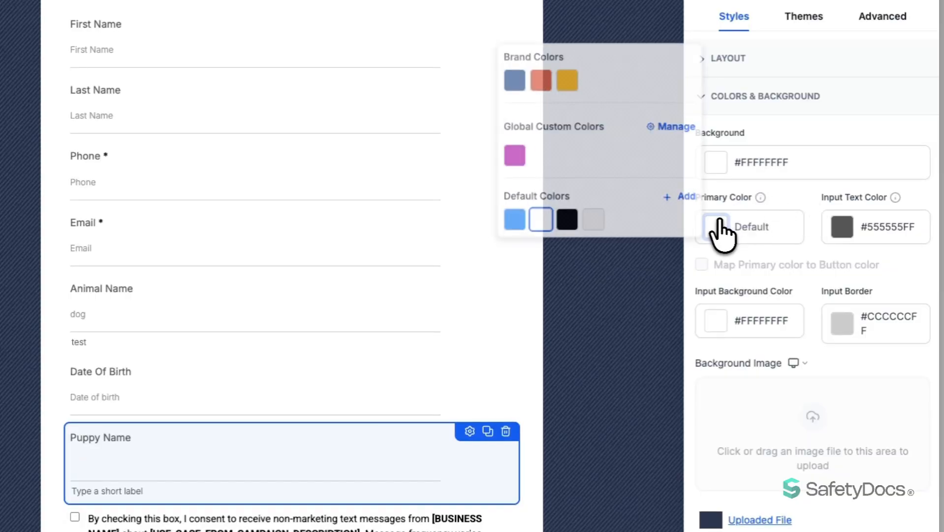
click(507, 221)
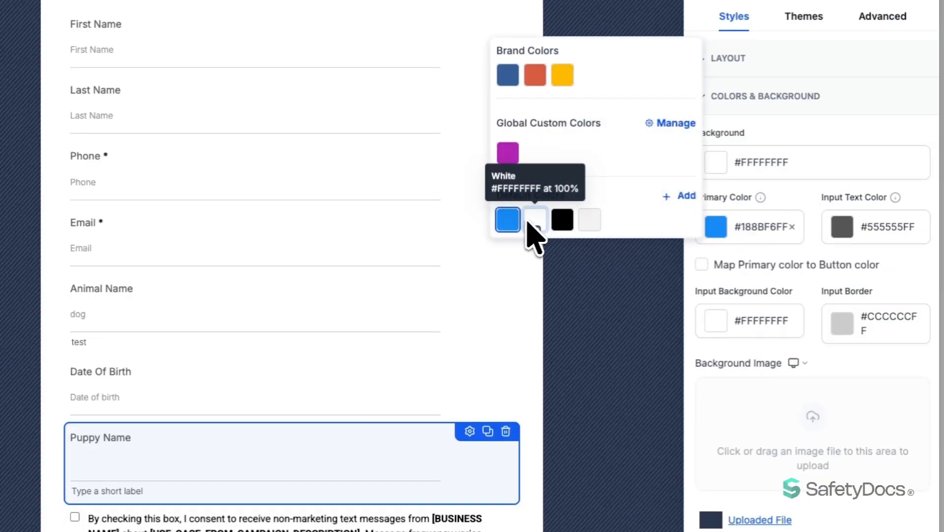
click(800, 195)
mouse_move(762, 199)
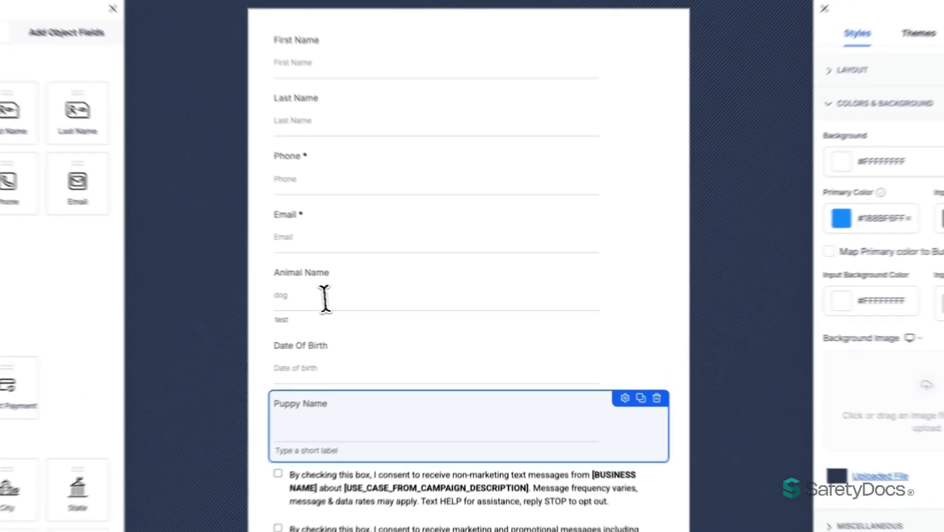
Step: Try mapping the primary color to the button color and turn the mapping off again
click(358, 305)
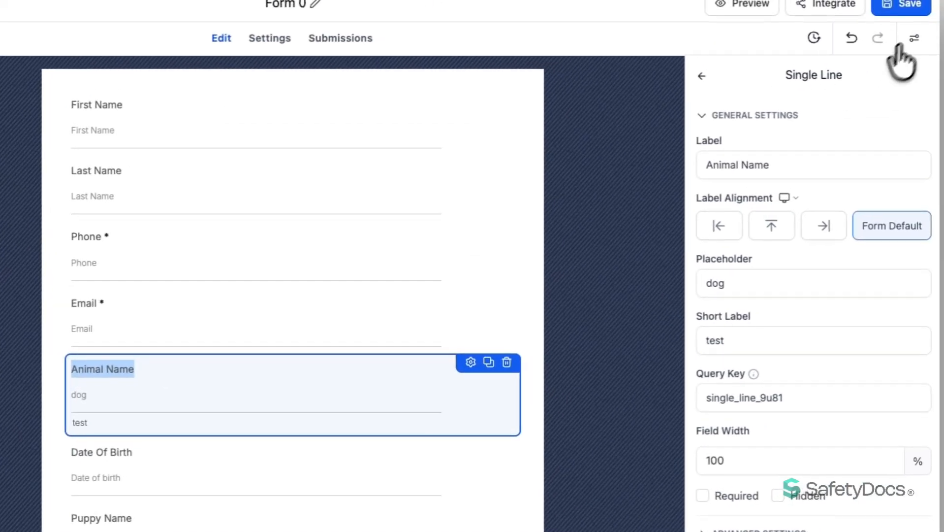
click(916, 35)
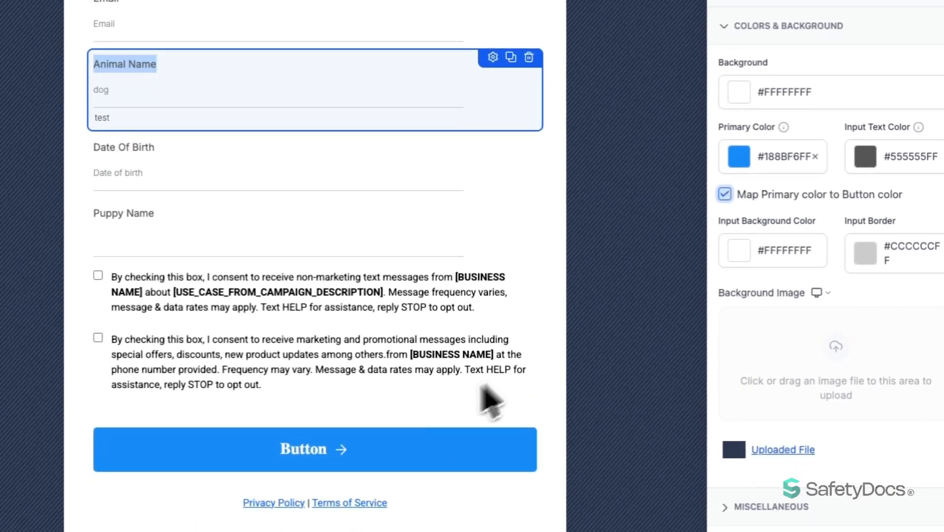
click(725, 192)
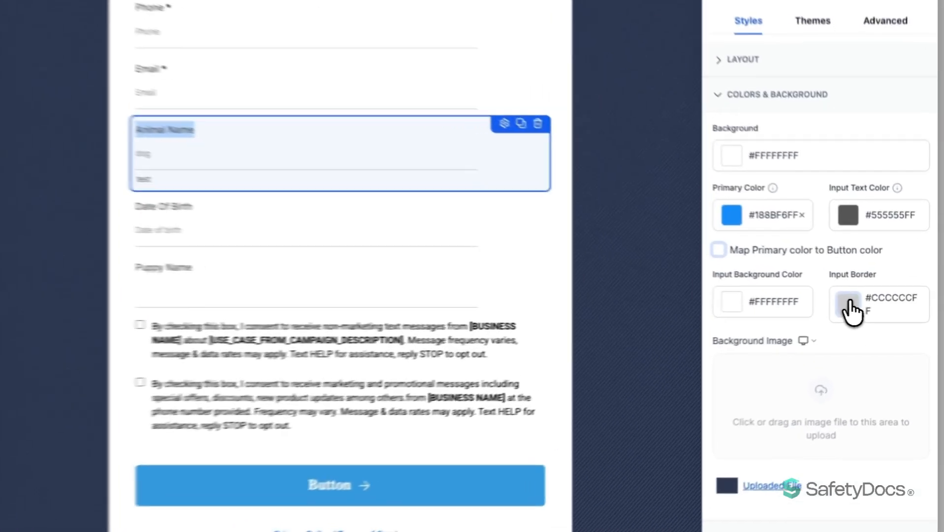
Step: Set the form's input border color to the default blue #188BF6FF
click(865, 302)
click(637, 298)
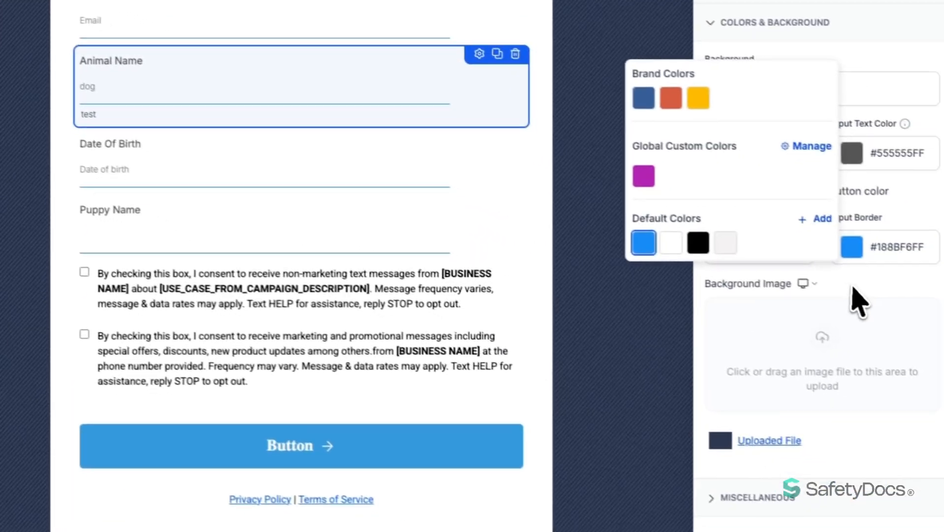
click(851, 281)
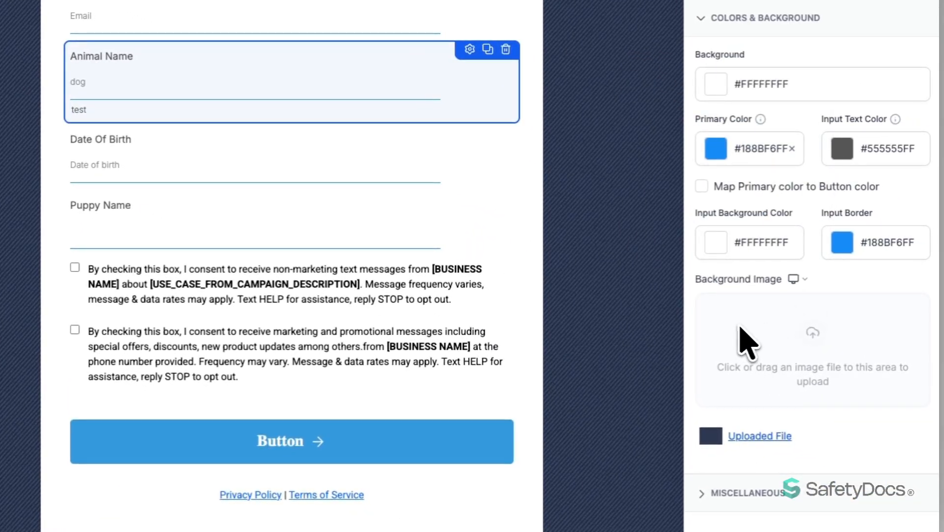
mouse_move(731, 433)
Step: Try the solid border style in the form's advanced styles, then set the border style to Dotted
click(876, 86)
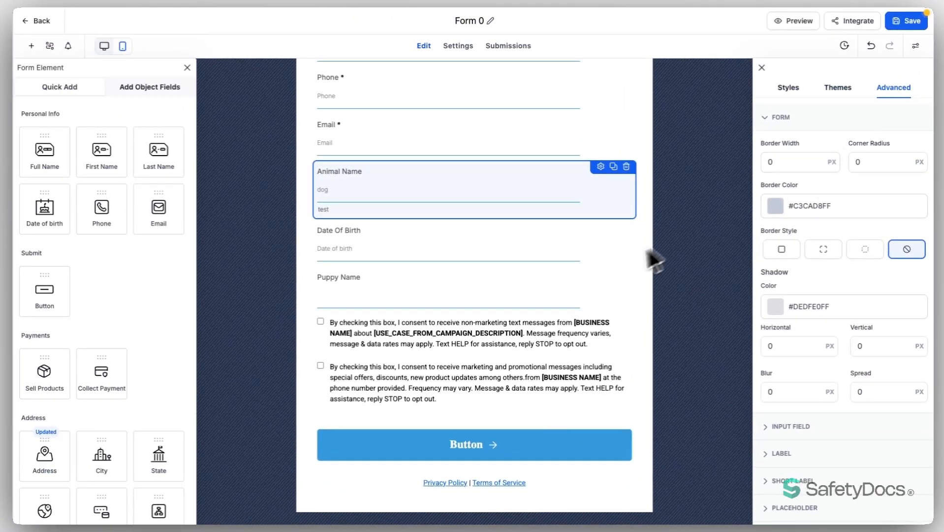
scroll(596, 273, up, 2)
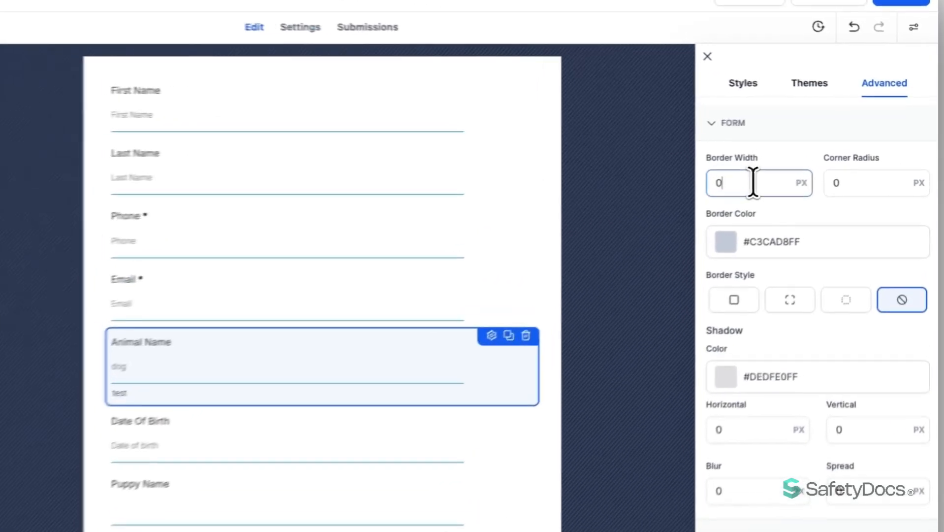
drag(797, 160, 756, 171)
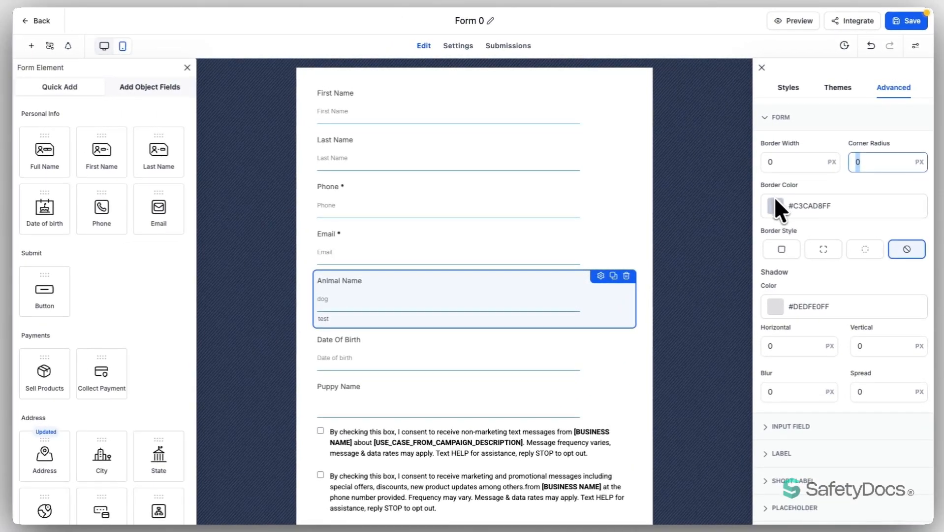
click(781, 249)
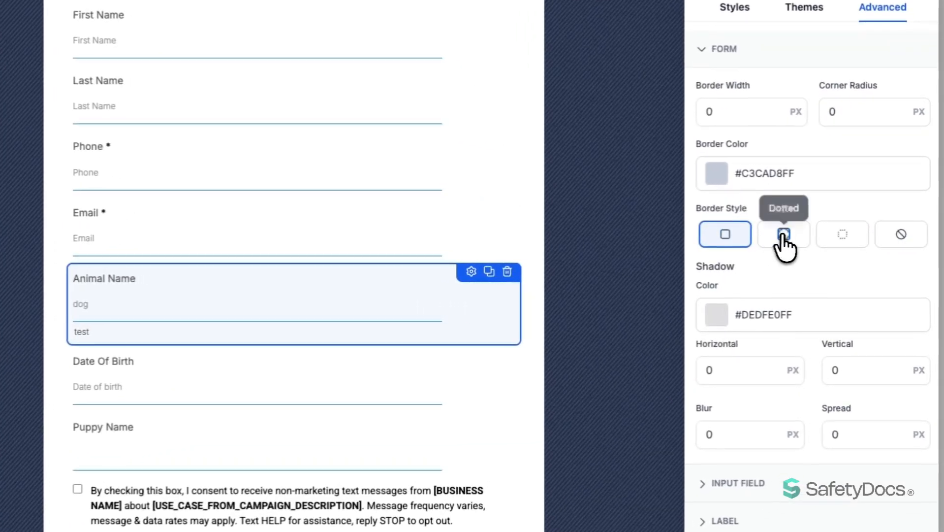
click(823, 248)
scroll(753, 275, down, 1)
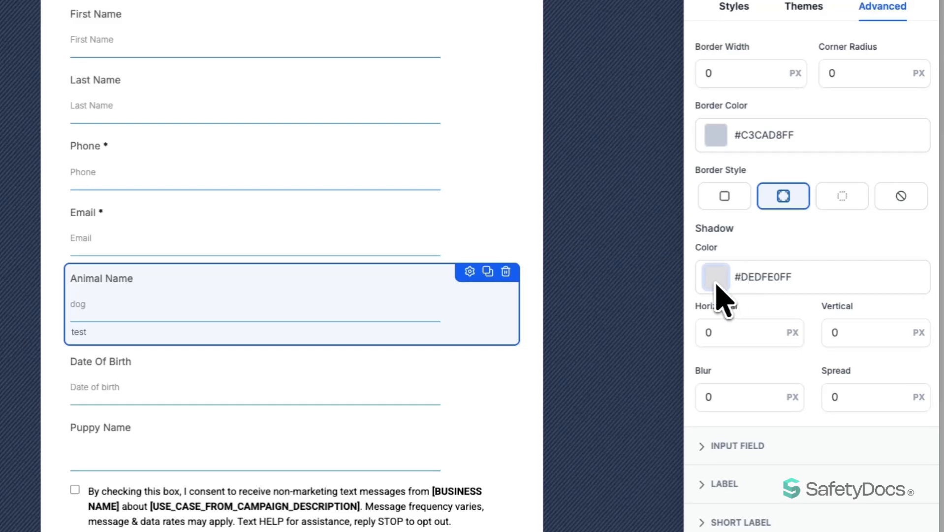
click(751, 329)
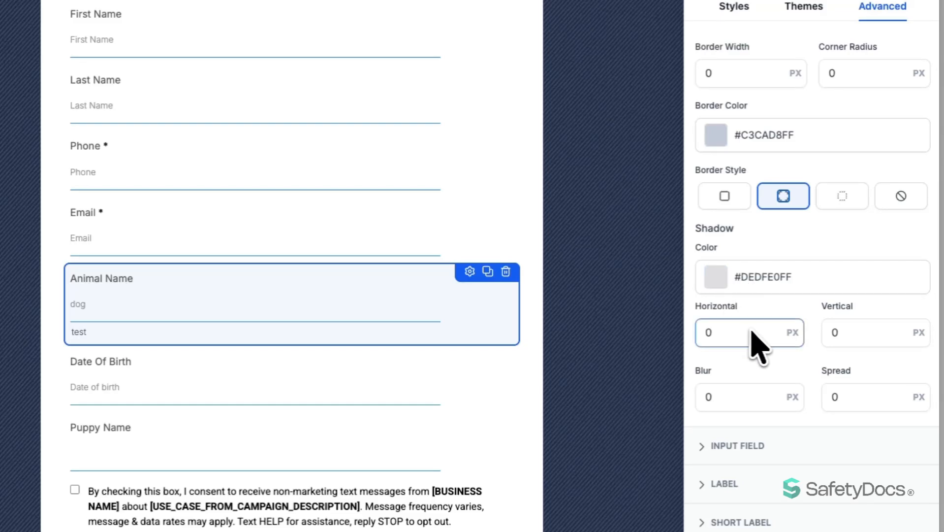
Step: Review the advanced input field styles and set the label color to the default blue #188BF6FF
click(744, 446)
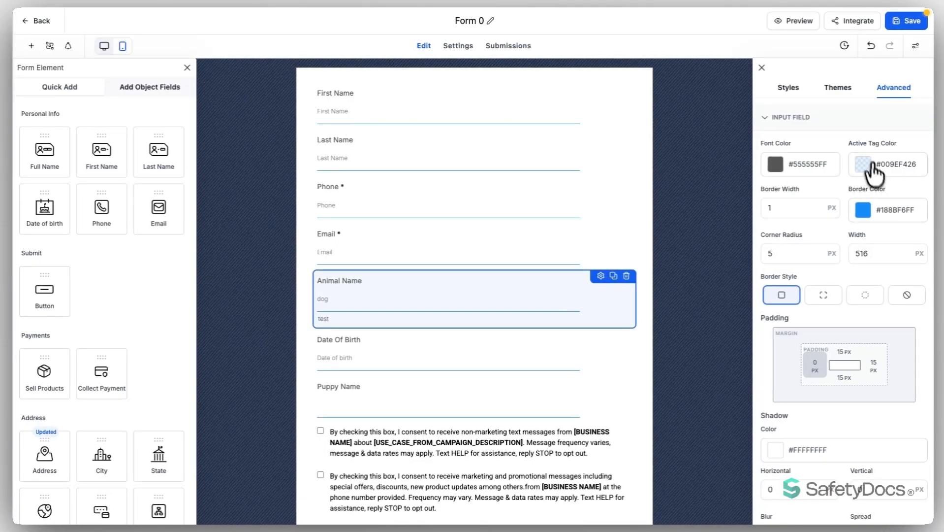
click(790, 117)
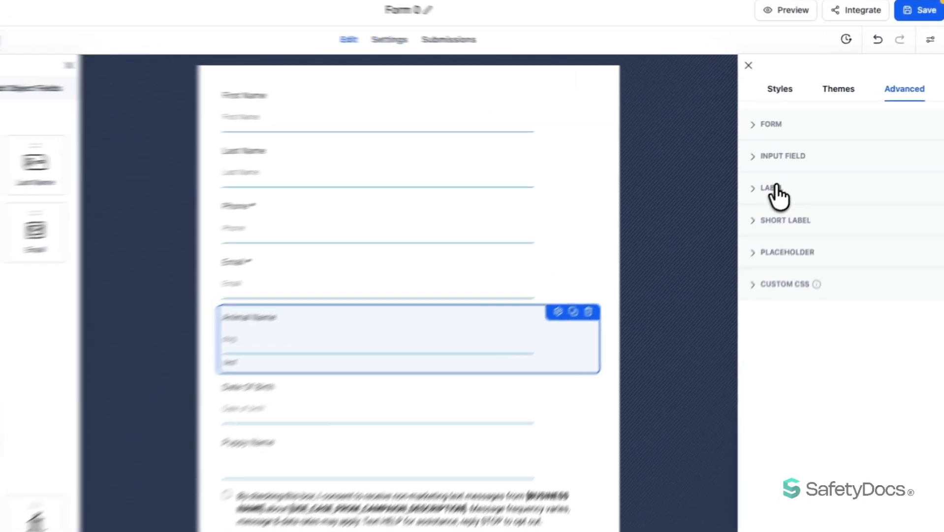
click(779, 182)
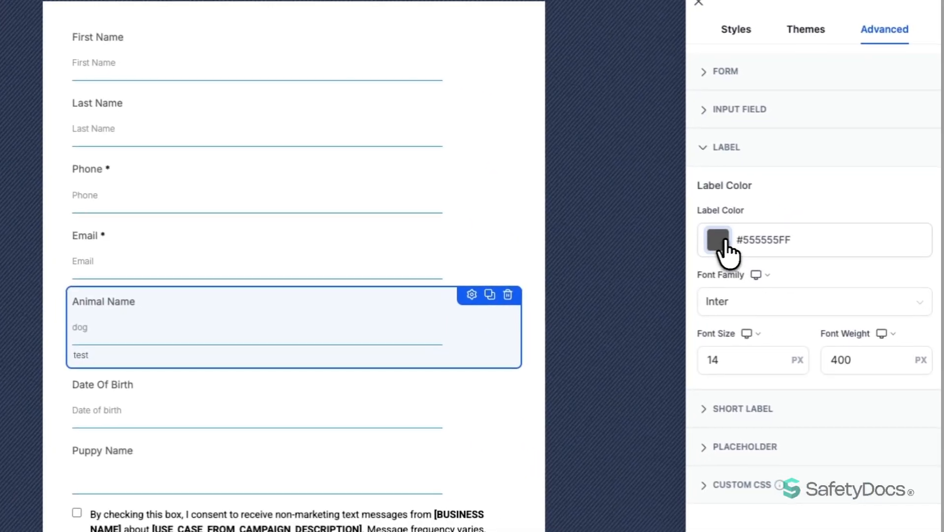
click(755, 301)
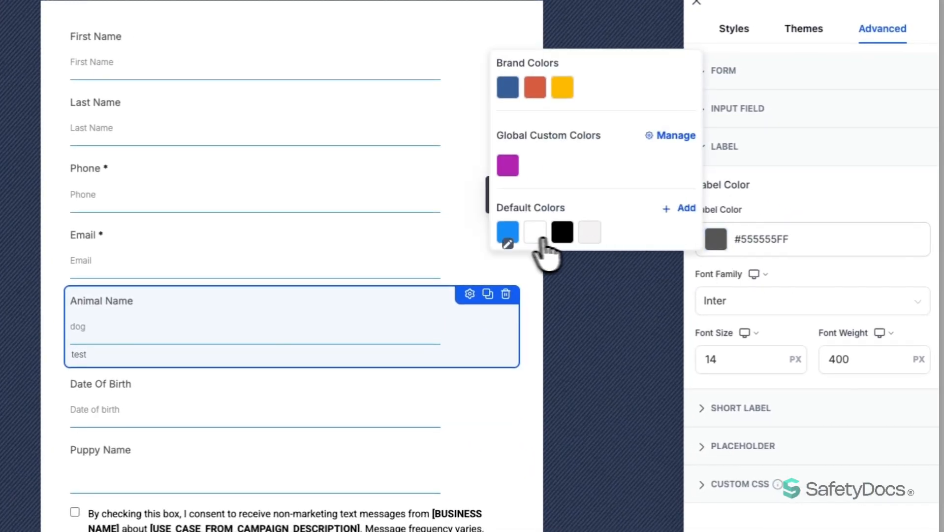
click(509, 233)
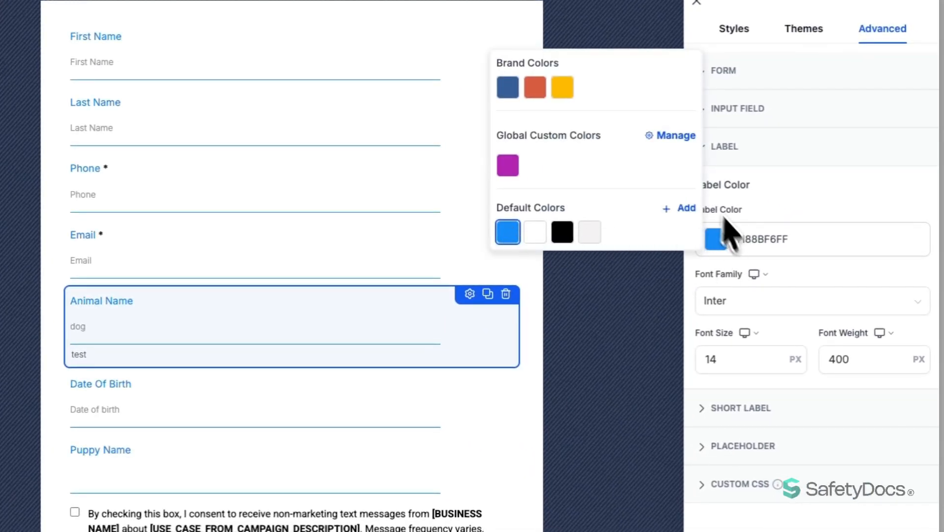
Step: Set the form's label color to the brand blue #375E97 and the label font family to Open Sans
click(508, 87)
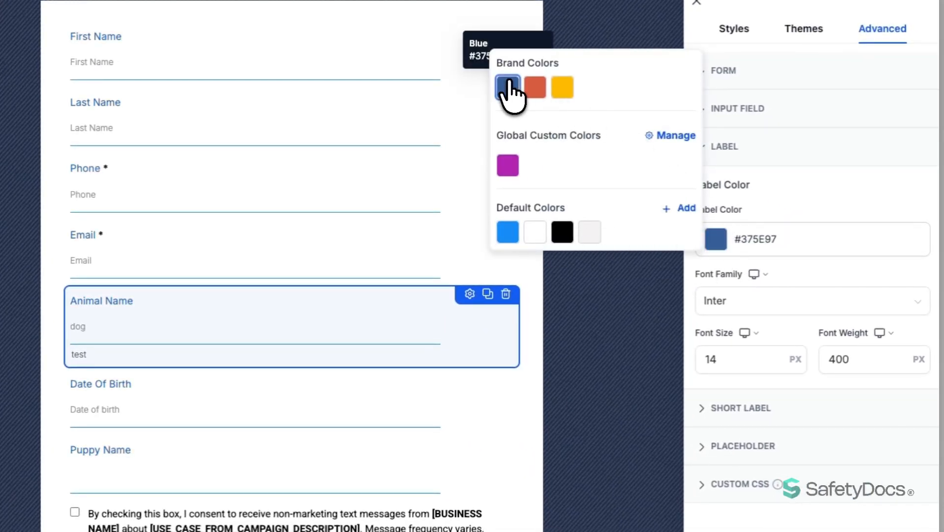
click(807, 219)
click(772, 305)
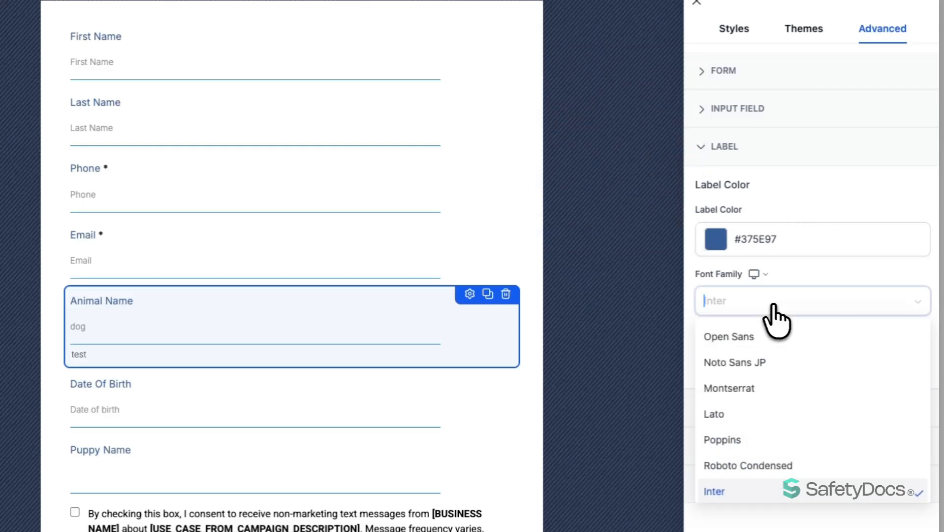
click(758, 340)
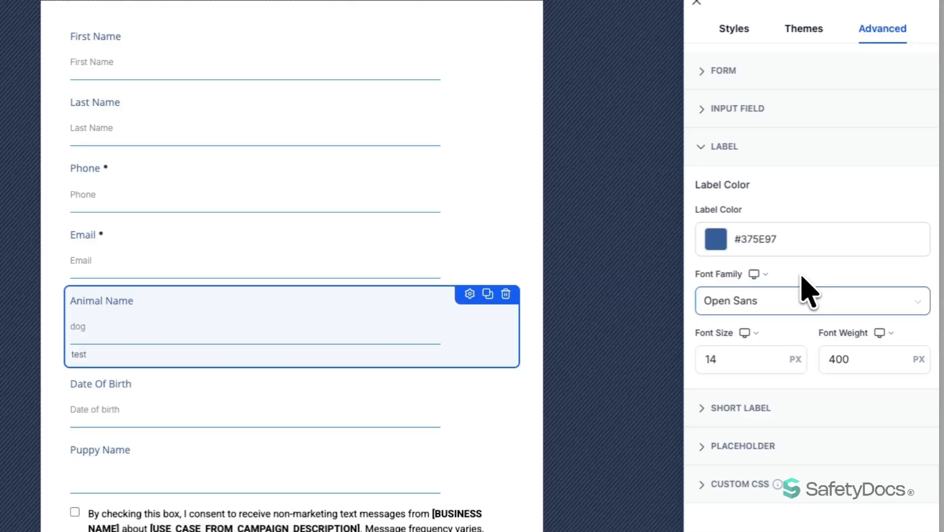
Step: Check the label styling in the mobile view and return to the desktop view
click(761, 277)
click(726, 250)
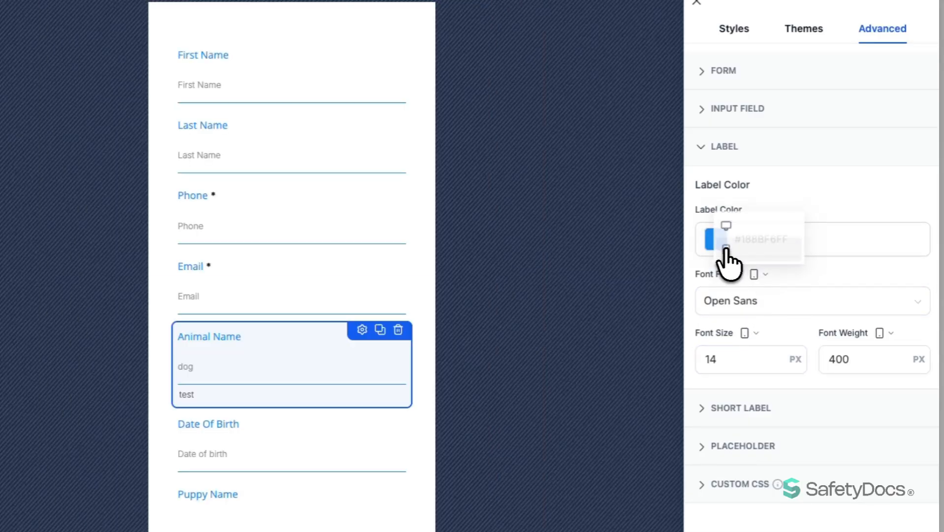
click(757, 275)
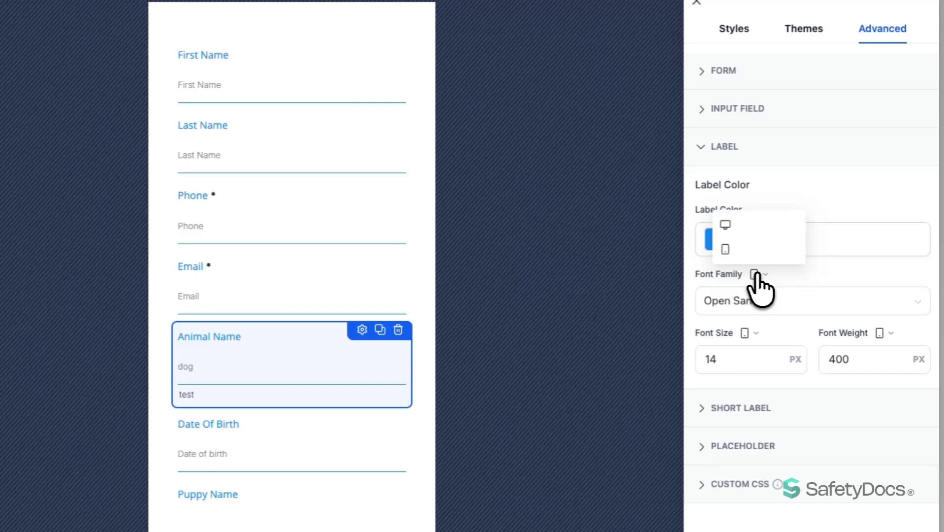
click(725, 224)
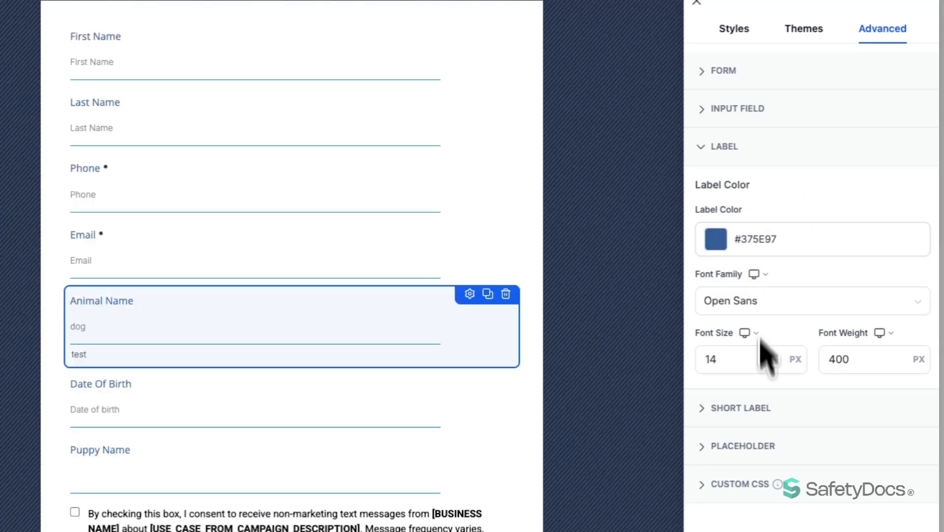
Step: Review the short label styles and set the placeholder color to the brand color #D75D41
click(741, 409)
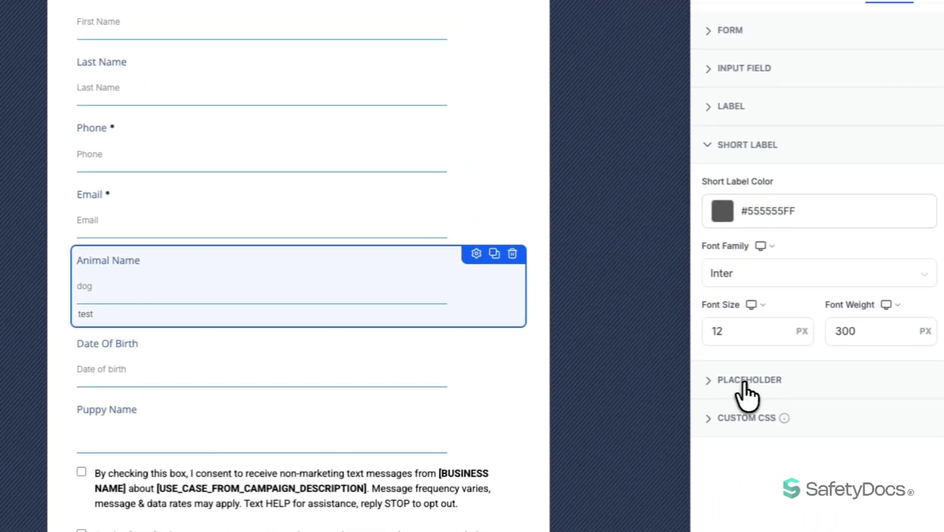
click(911, 349)
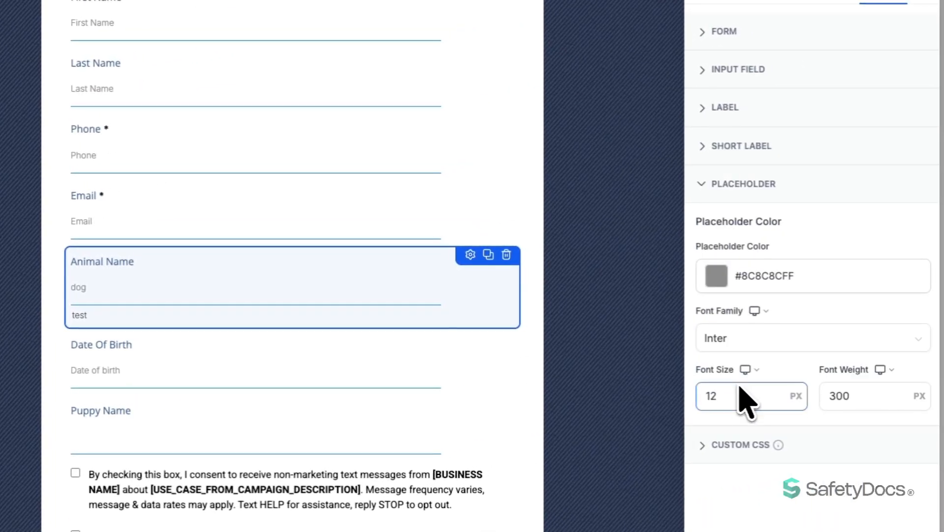
click(716, 276)
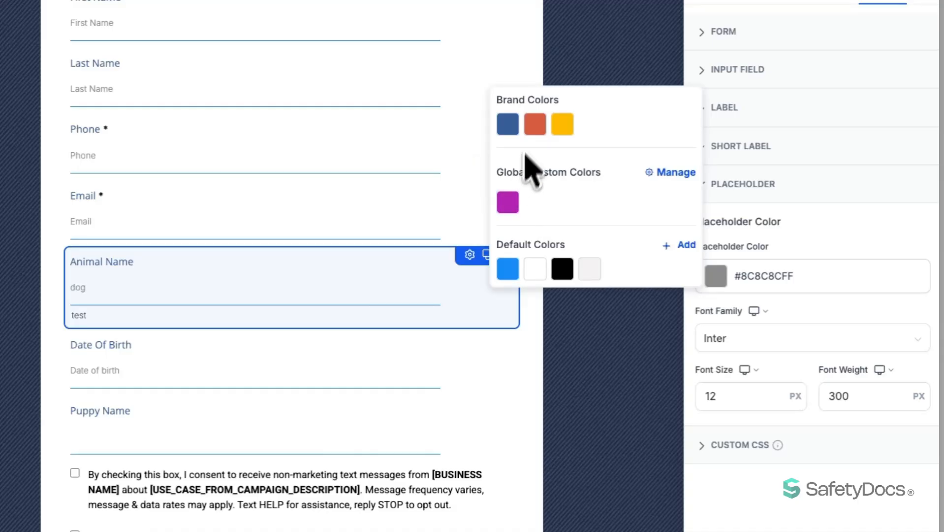
click(805, 252)
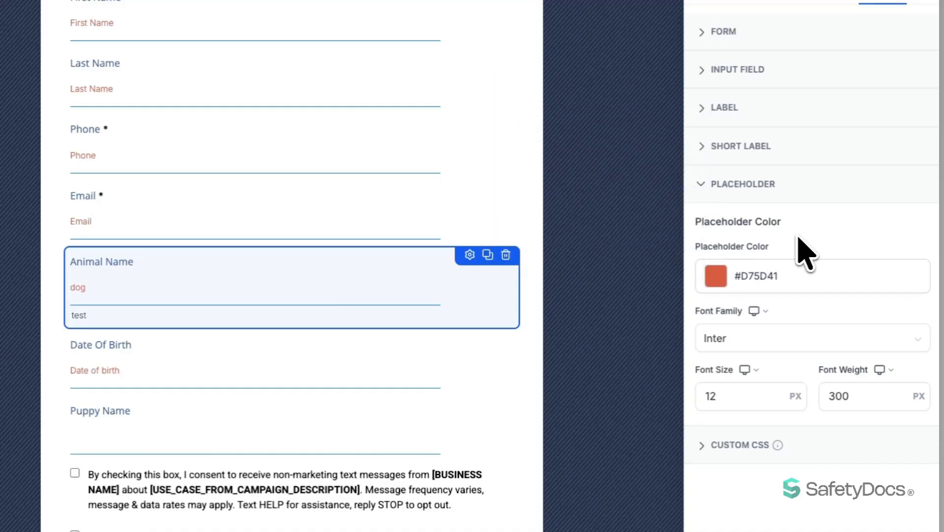
Step: Open the form's custom CSS editor and save the form
click(735, 445)
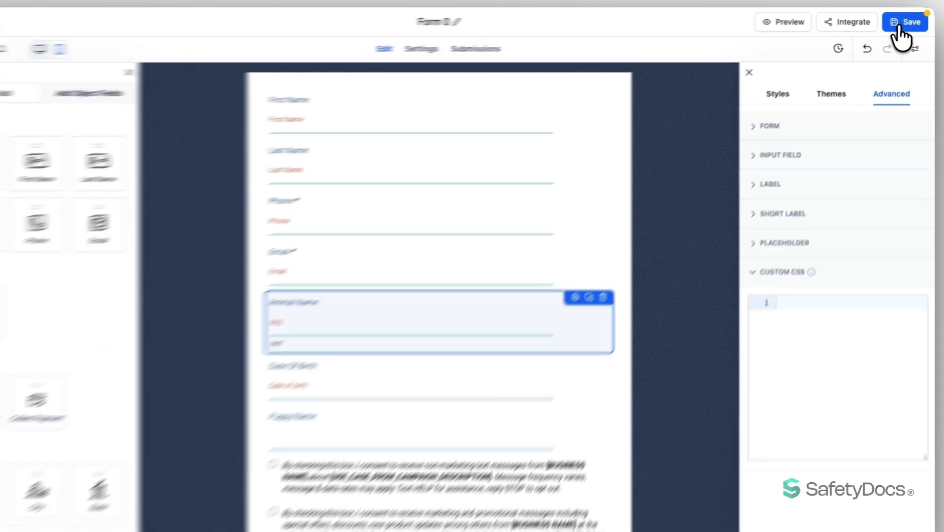
click(906, 21)
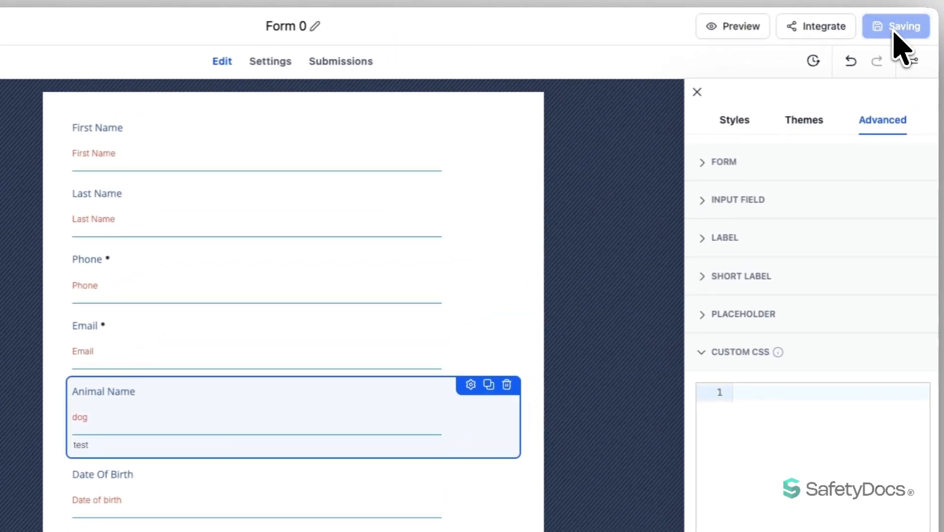